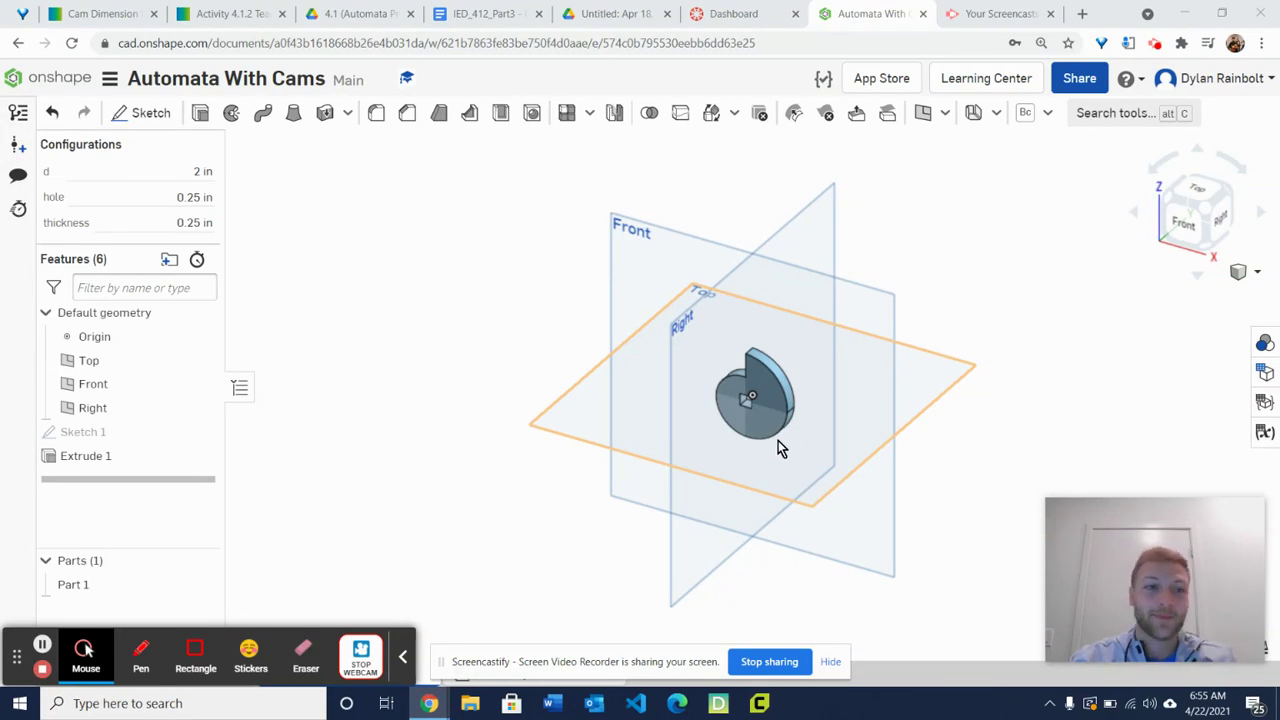
# Set the snail cam's configuration variable d to 4 in
pyautogui.click(201, 172)
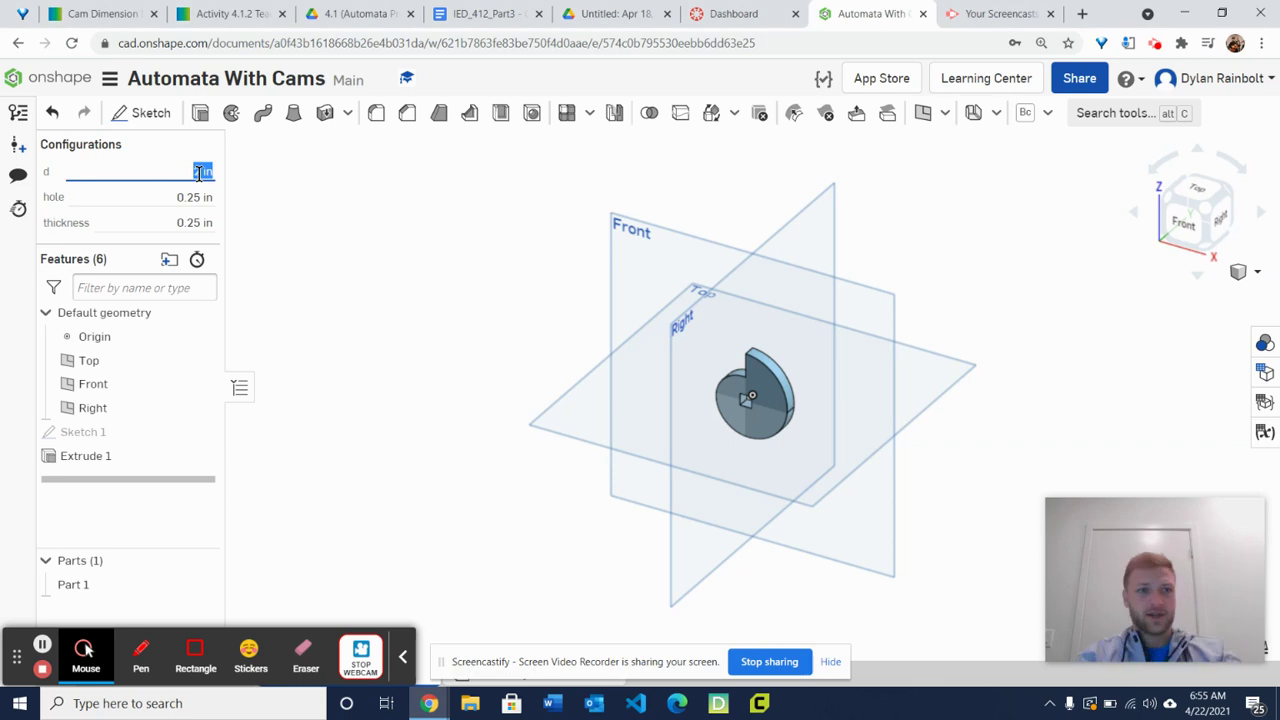
pyautogui.click(201, 172)
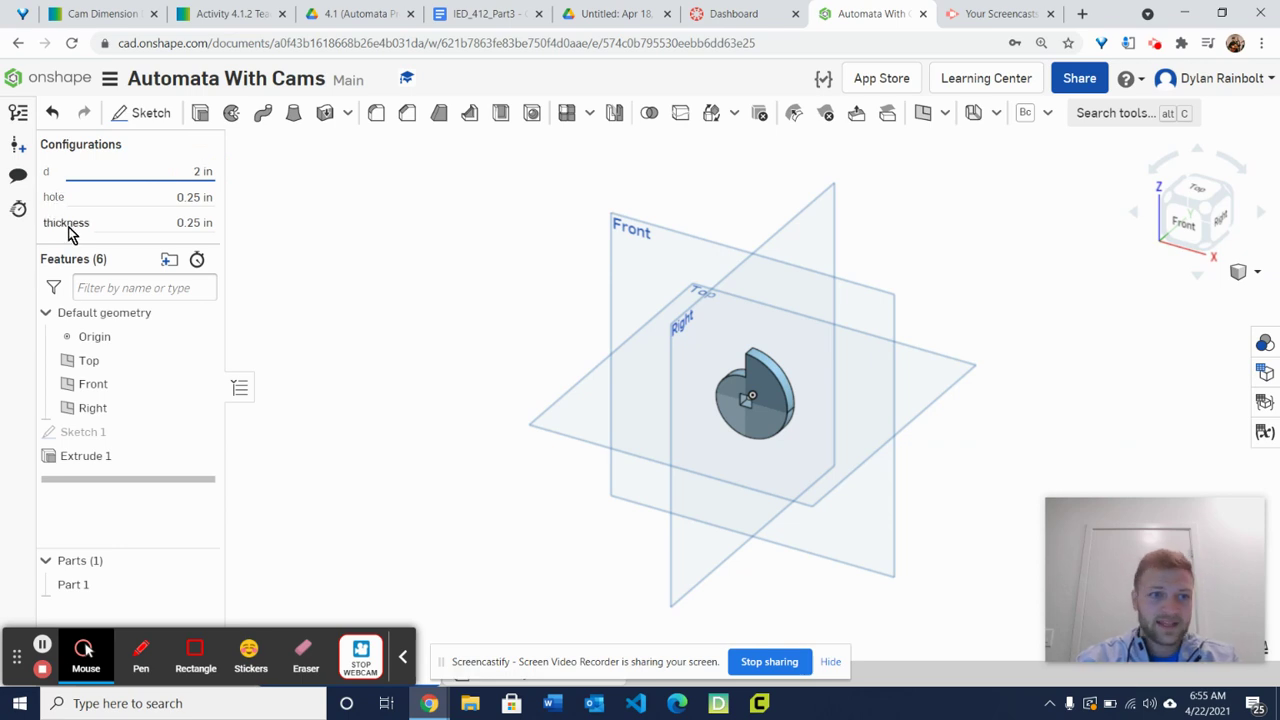
pyautogui.doubleClick(177, 169)
pyautogui.write('4')
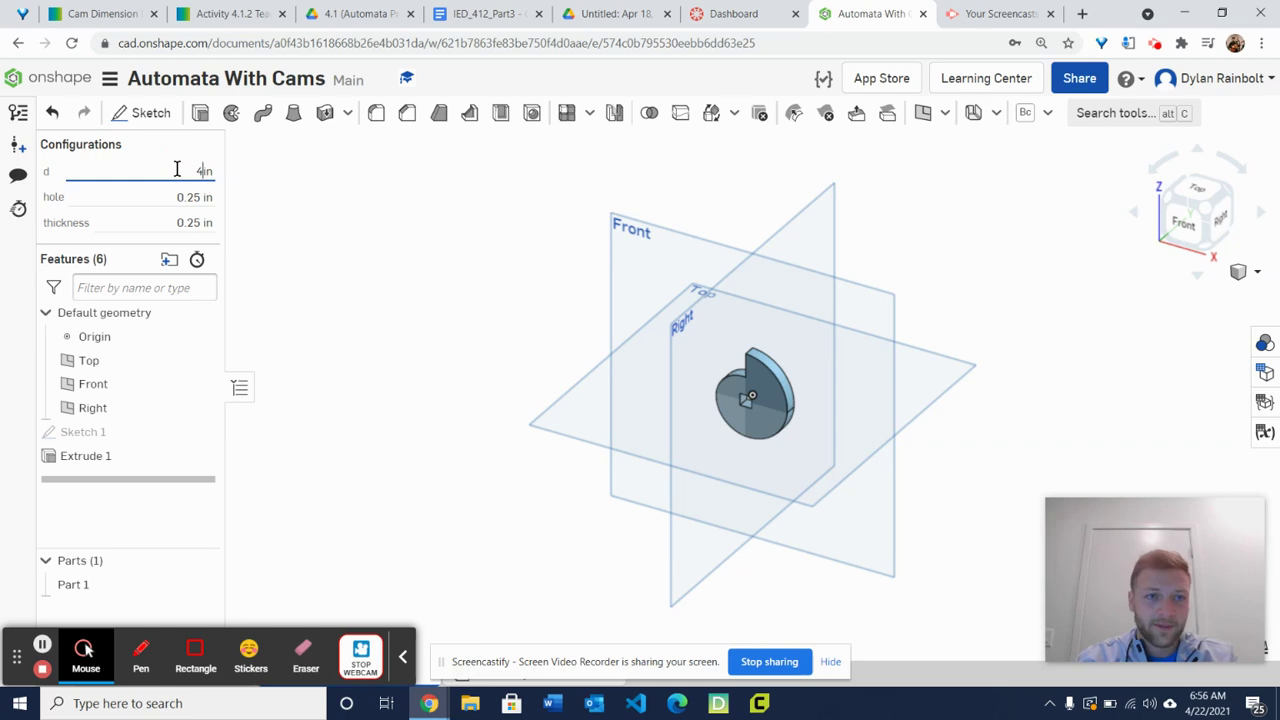
pyautogui.press('Return')
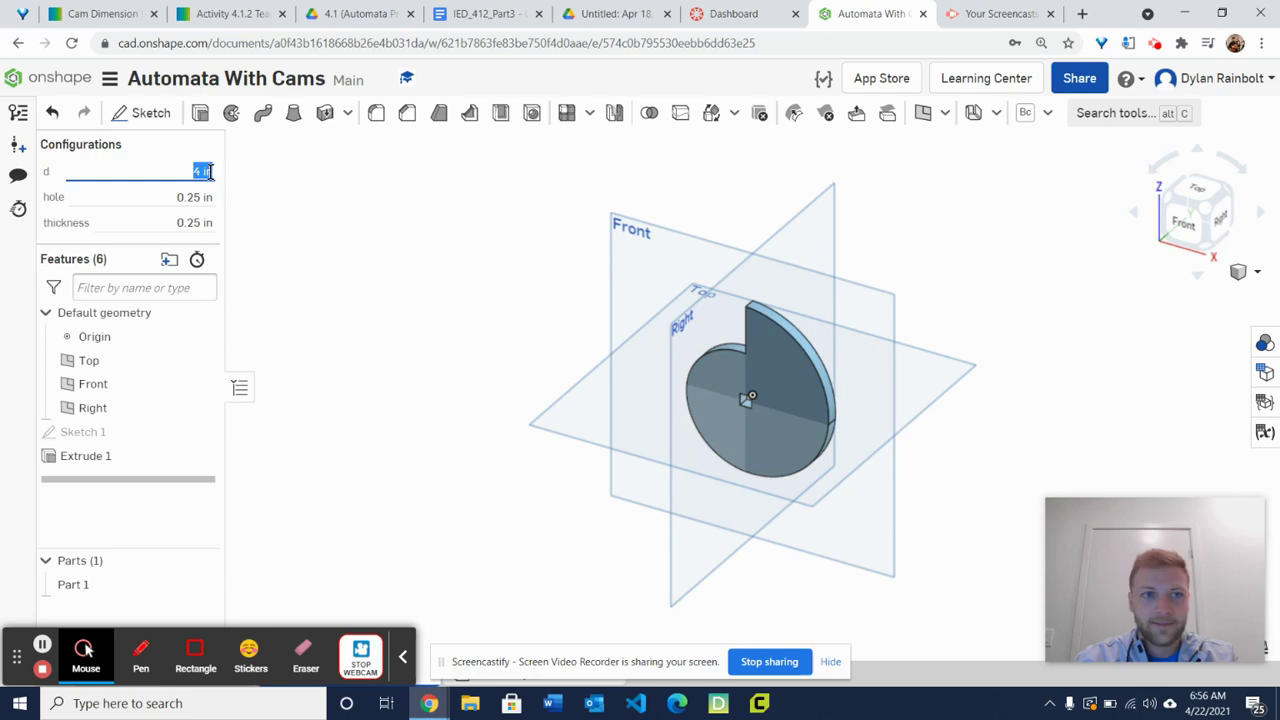
# Set the cam's hole configuration value to 0.5 in and its thickness to 1 in
pyautogui.click(185, 196)
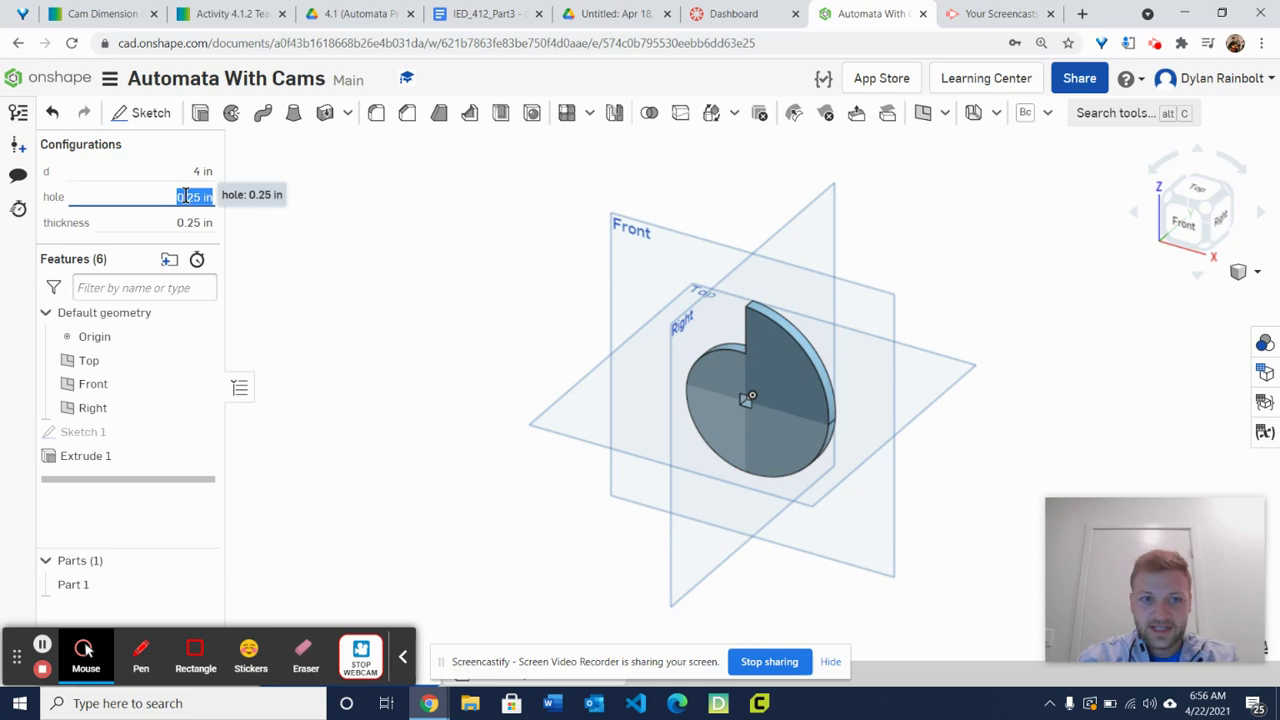
pyautogui.click(185, 196)
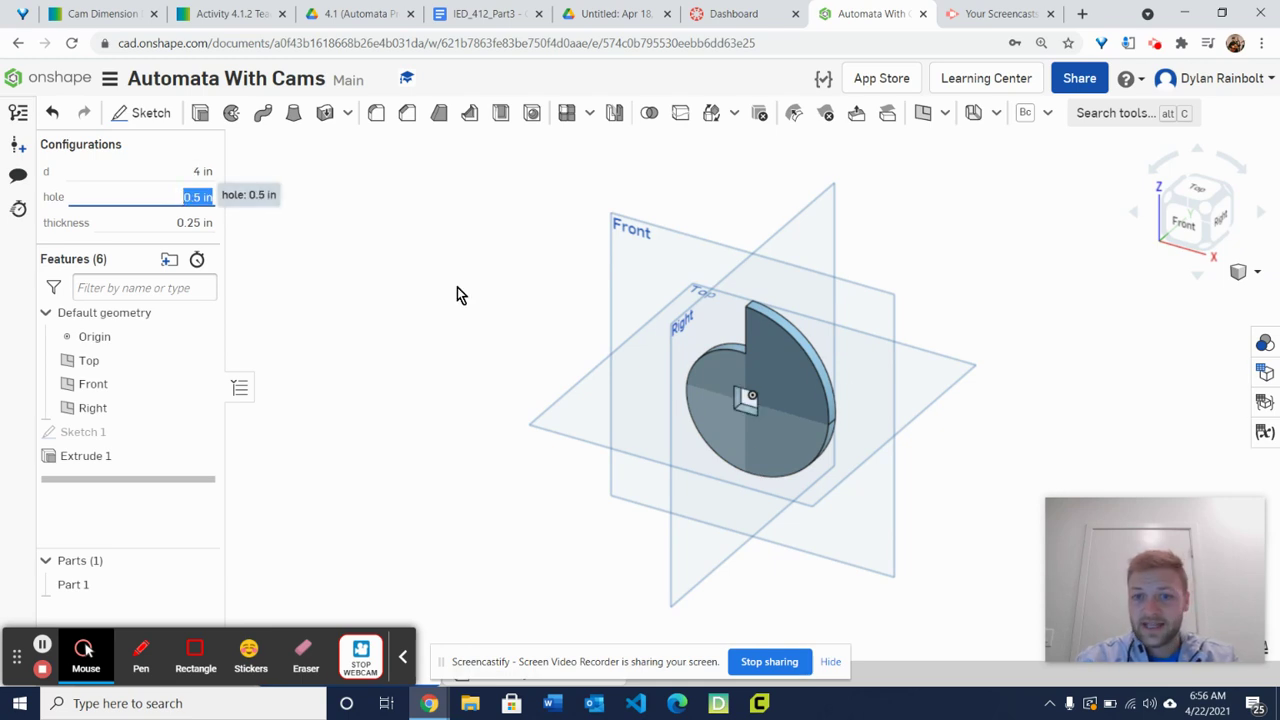
pyautogui.click(189, 221)
pyautogui.click(190, 221)
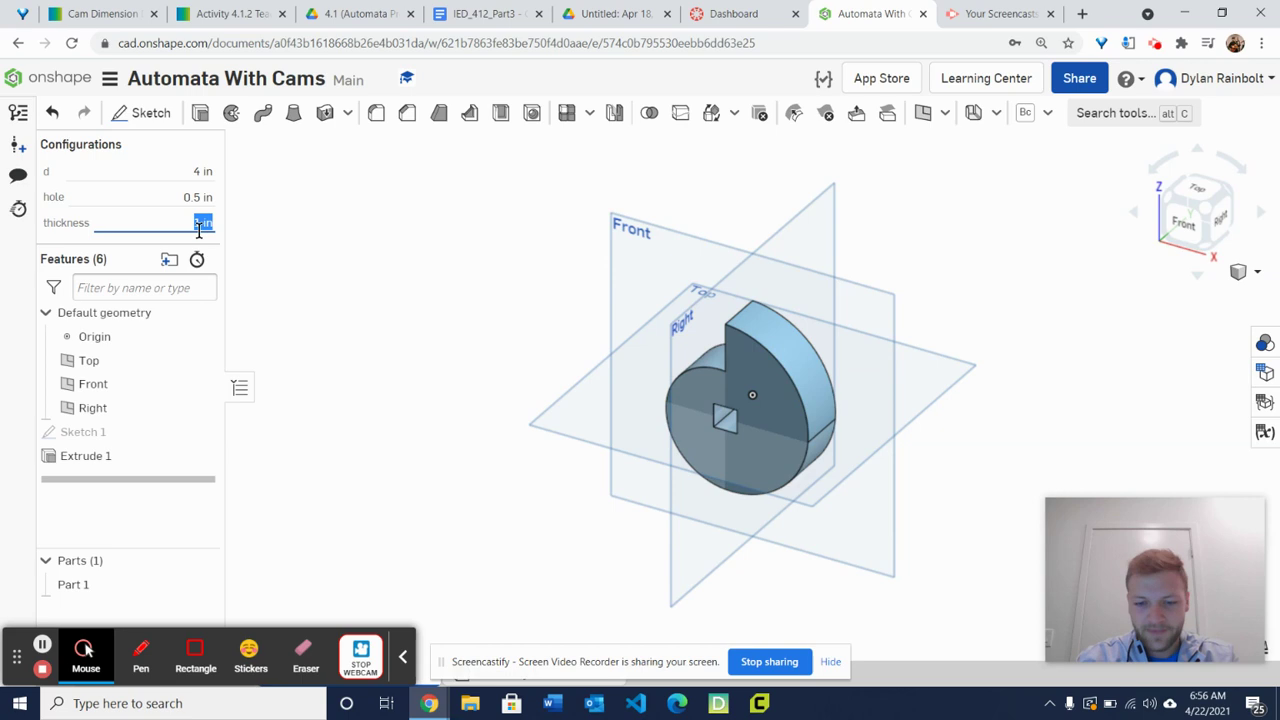
# Restore the cam's configuration values to 0.25 in thickness, 0.25 in hole and 2 in for d
pyautogui.press('BackSpace')
pyautogui.hotkey('ctrl', 'z')
pyautogui.click(193, 196)
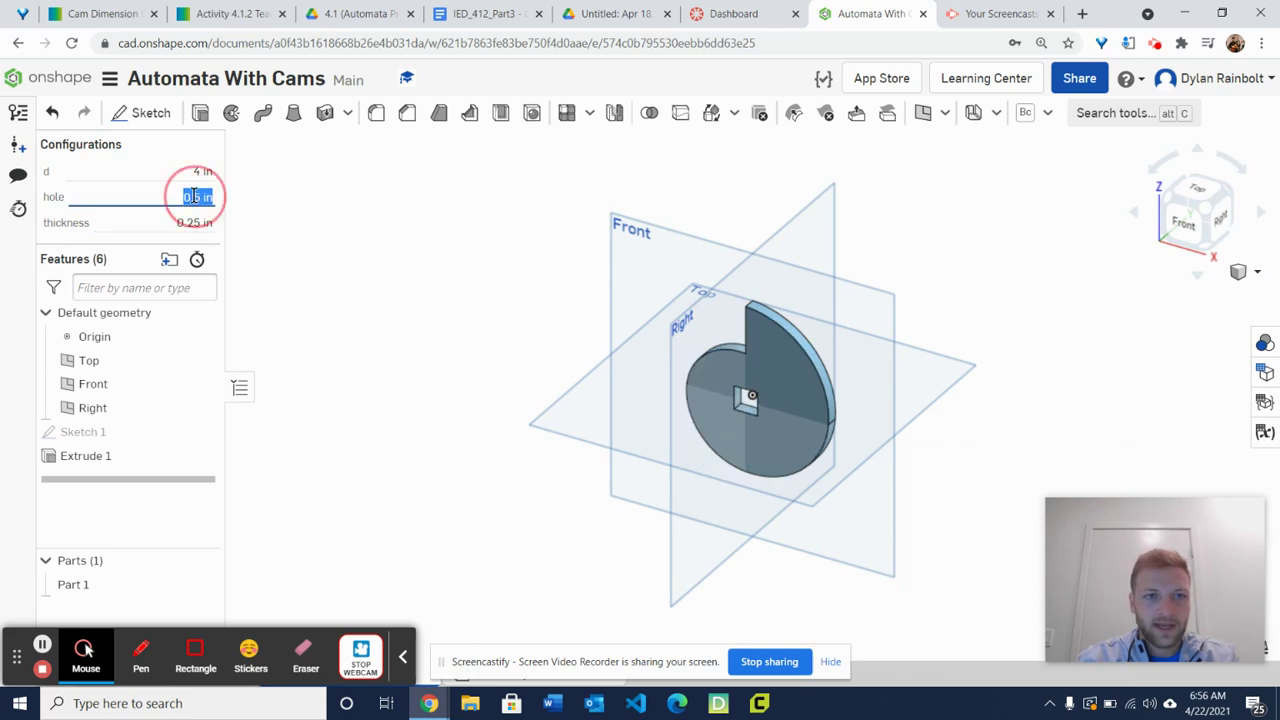
pyautogui.write('0.25')
pyautogui.press('Return')
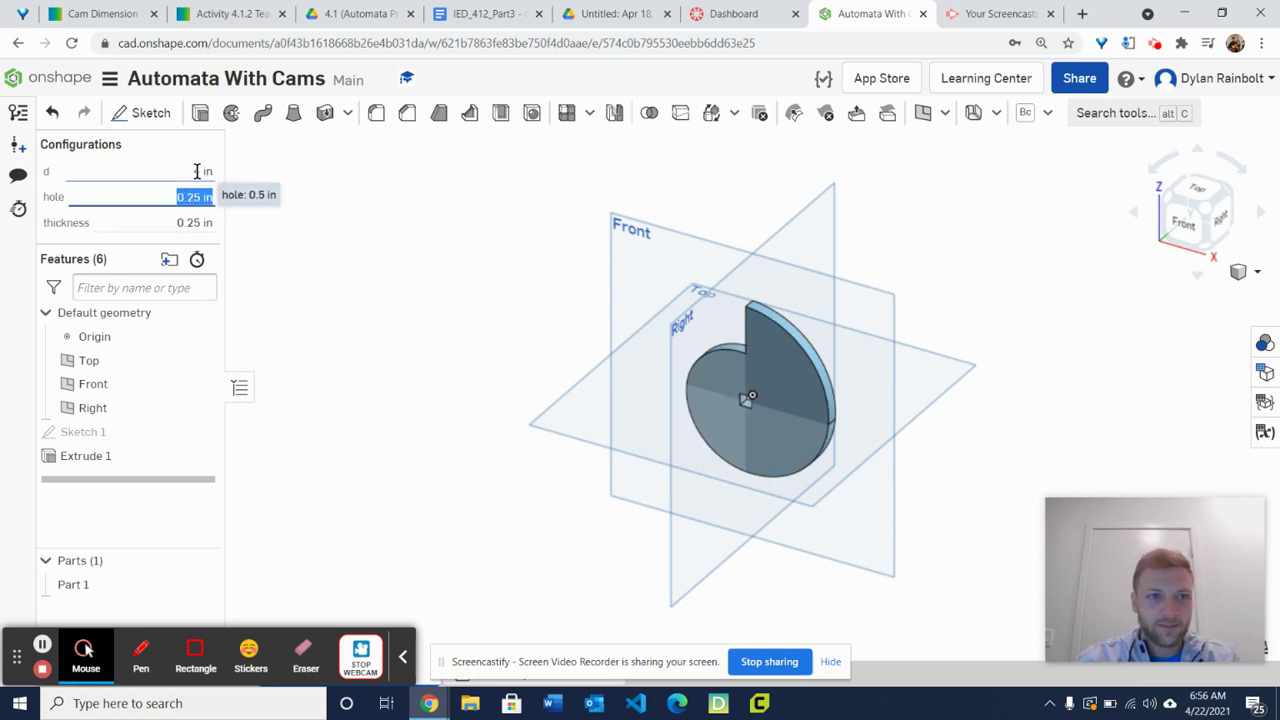
pyautogui.click(200, 171)
pyautogui.write('2')
pyautogui.press('Return')
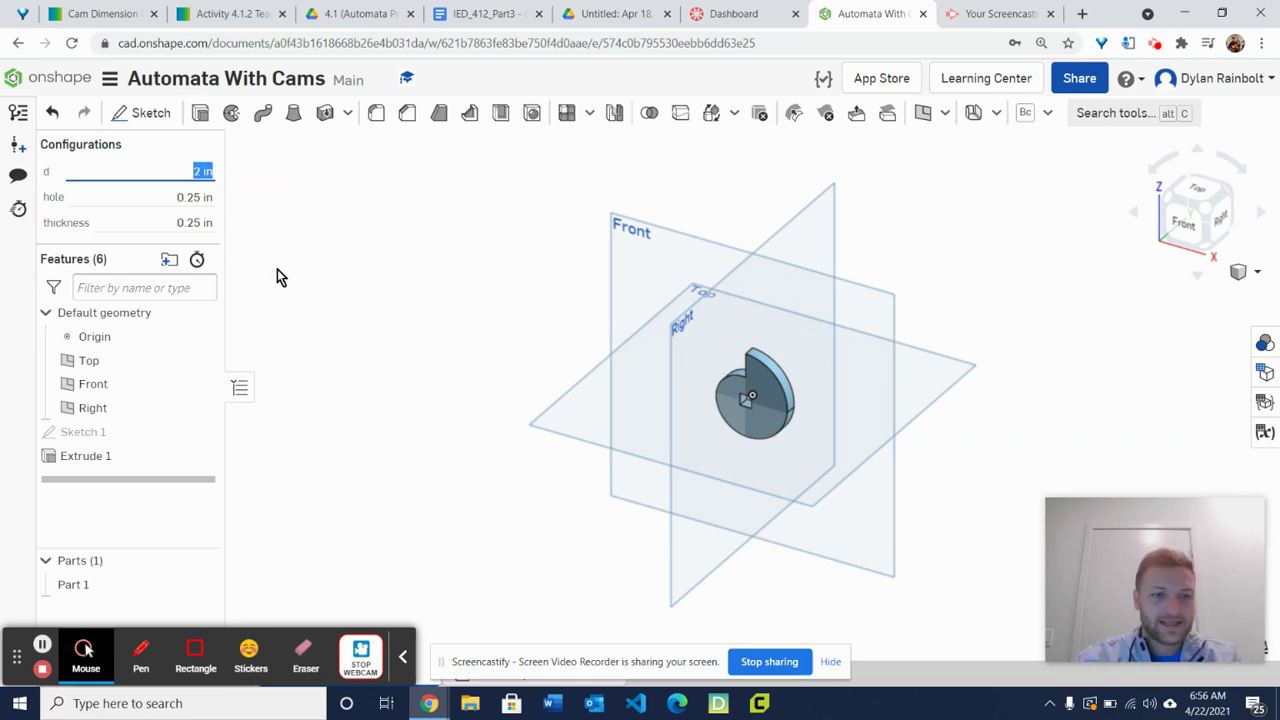
pyautogui.moveTo(16, 655); pyautogui.dragTo(840, 150)
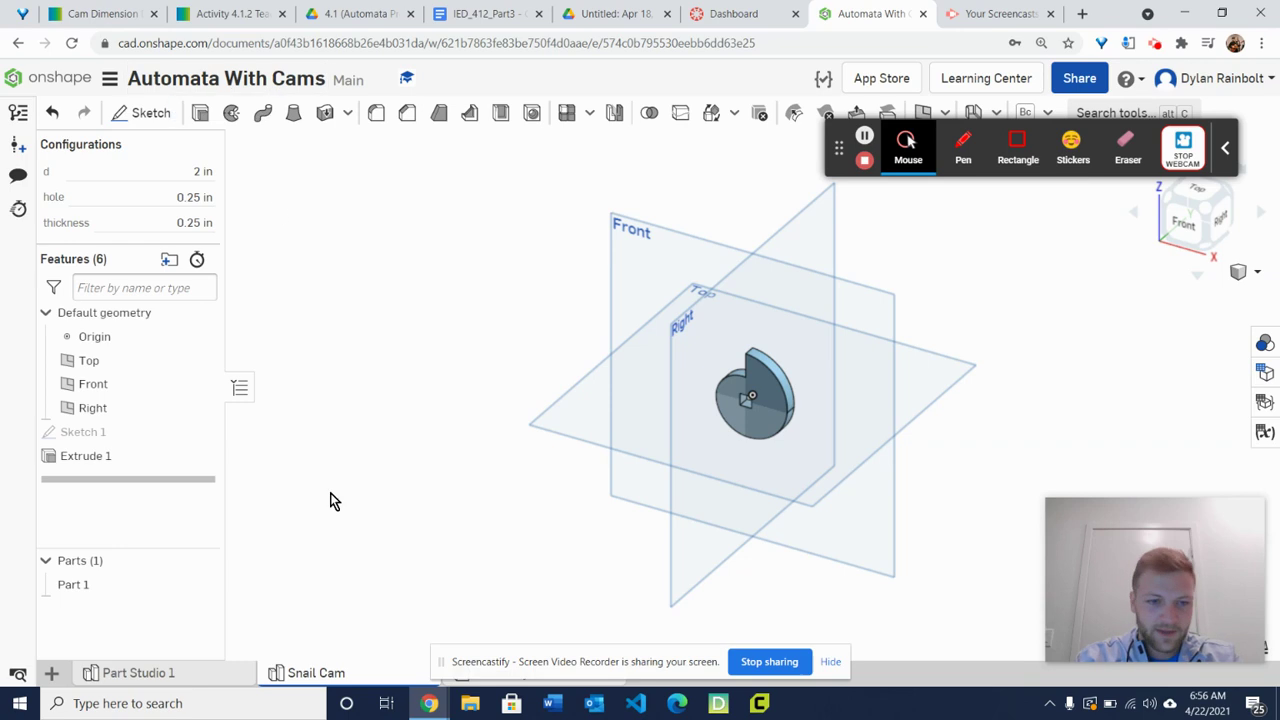
pyautogui.moveTo(314, 674)
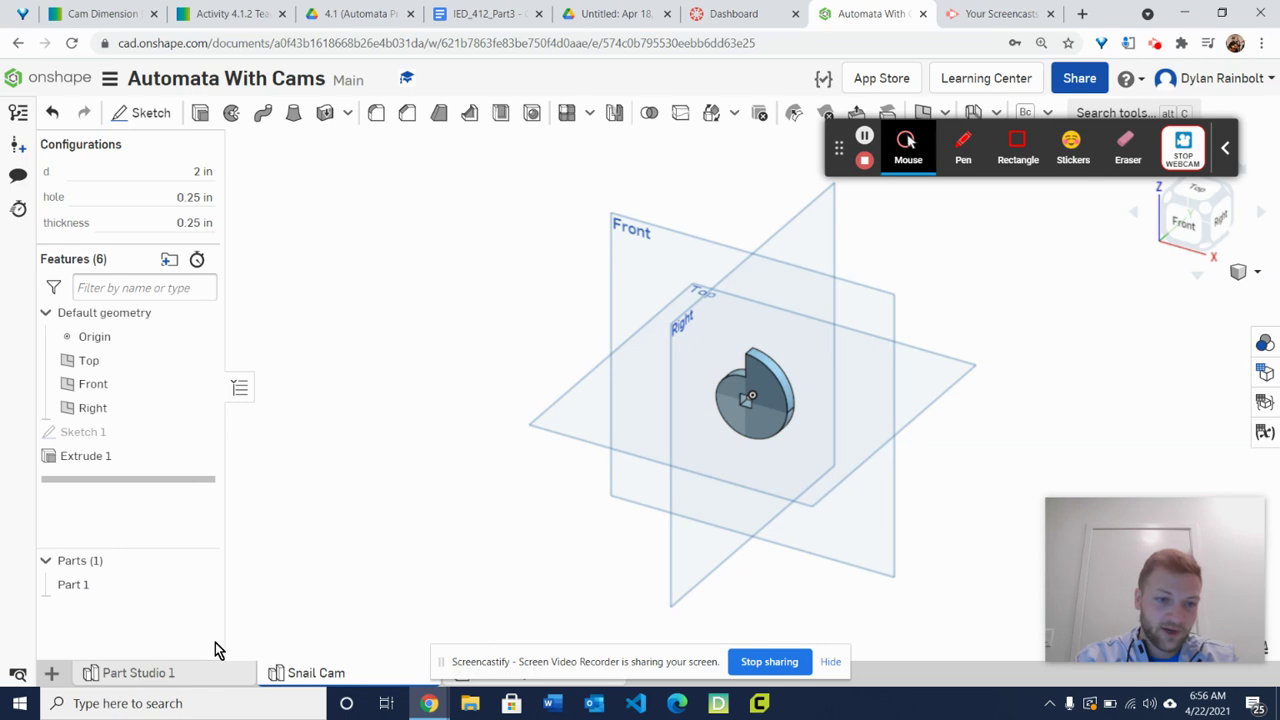
pyautogui.moveTo(445, 663); pyautogui.dragTo(640, 632)
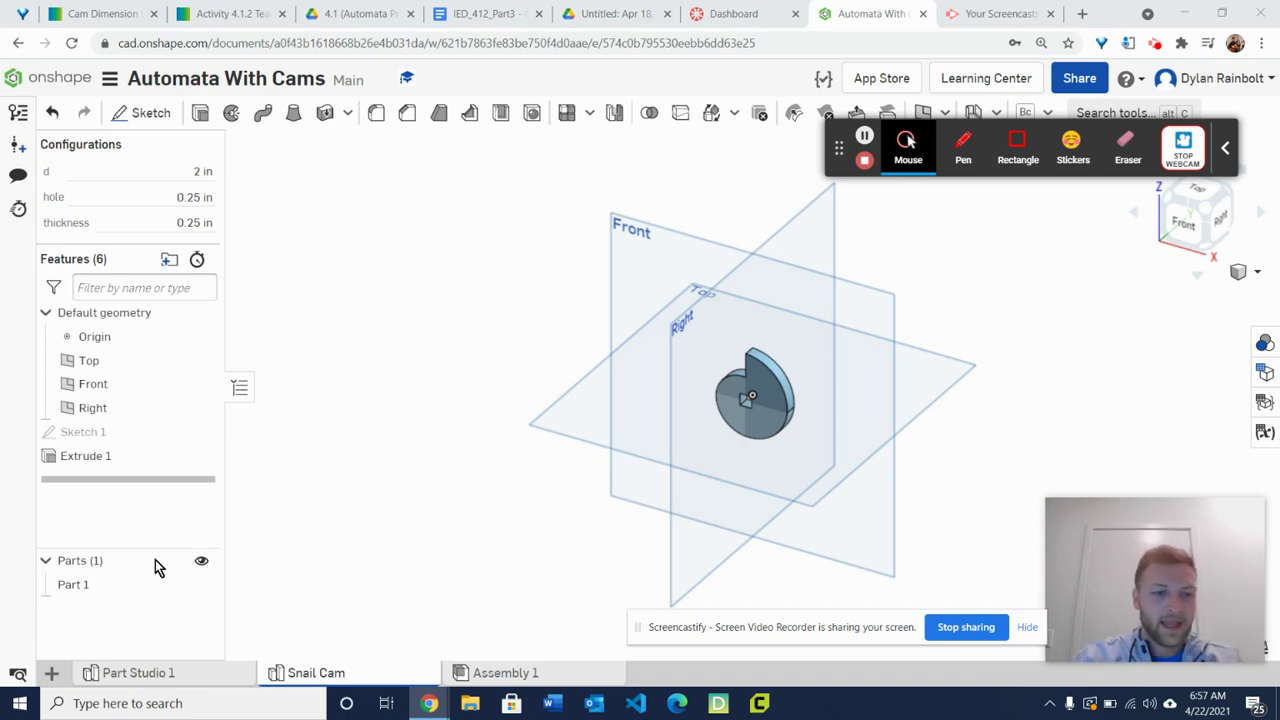
# Create a new part studio in the document and delete the existing Snail Cam part studio
pyautogui.click(53, 674)
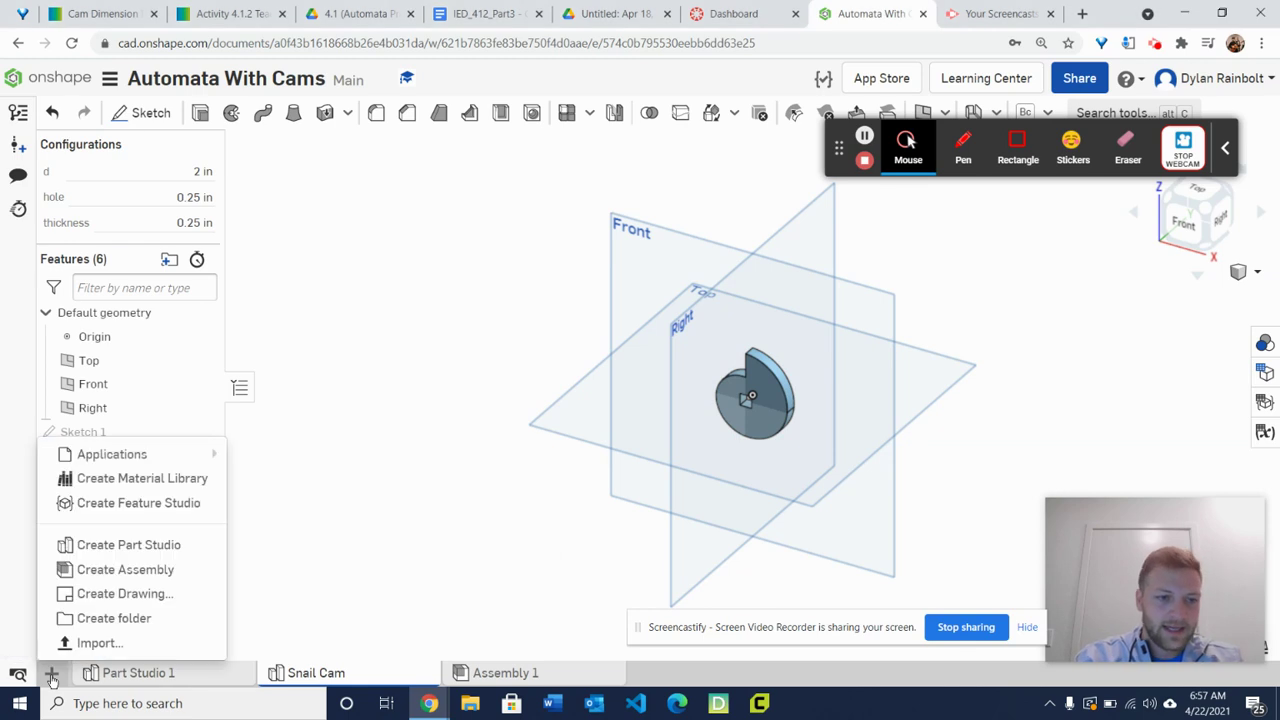
pyautogui.click(134, 543)
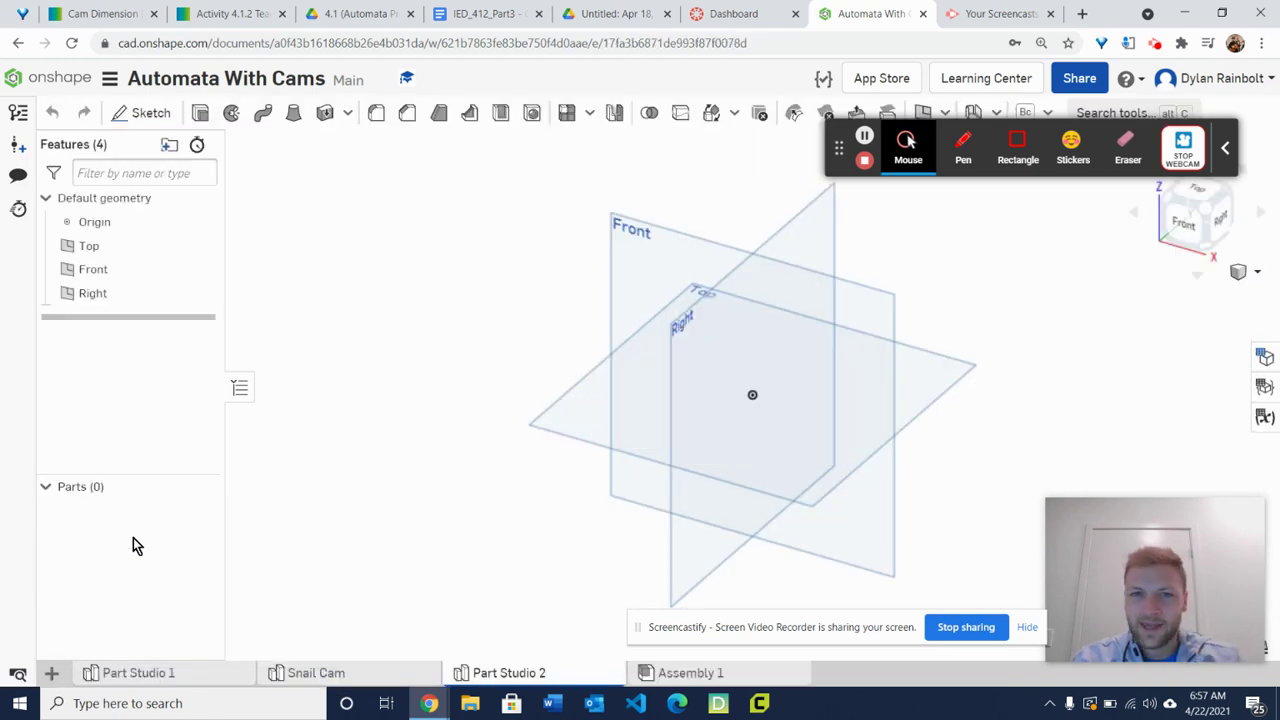
pyautogui.rightClick(353, 675)
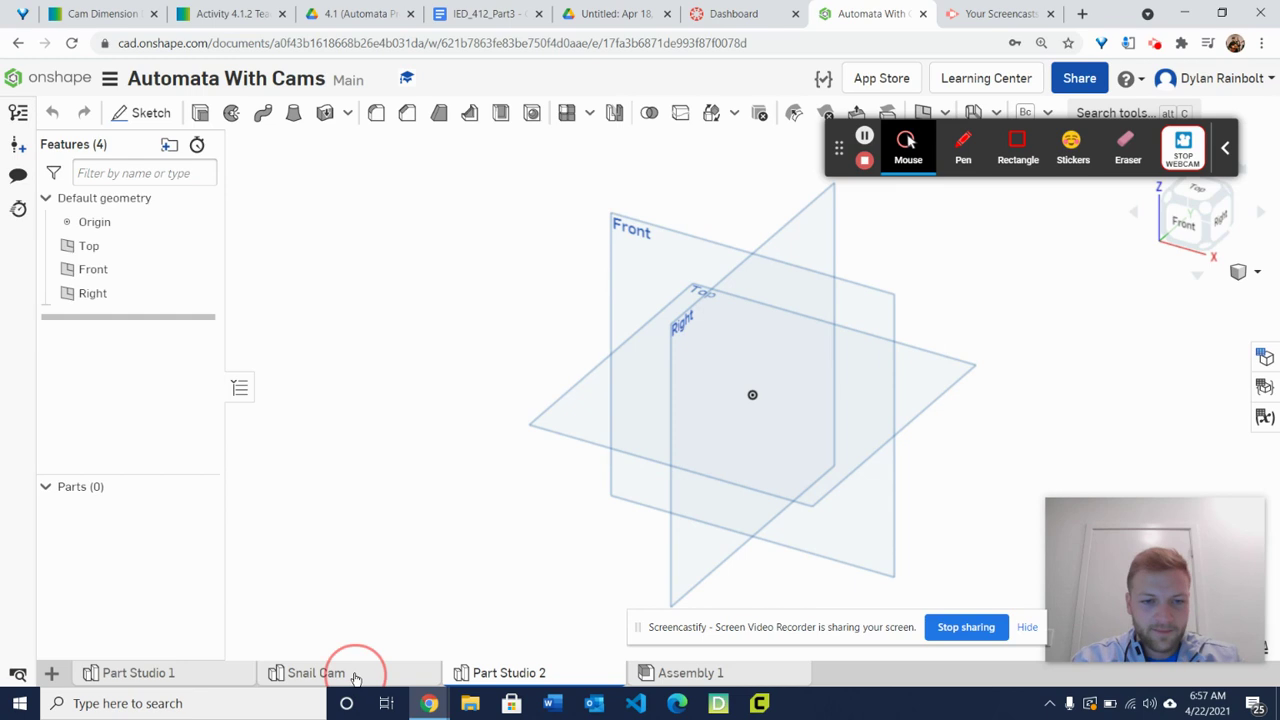
pyautogui.click(337, 472)
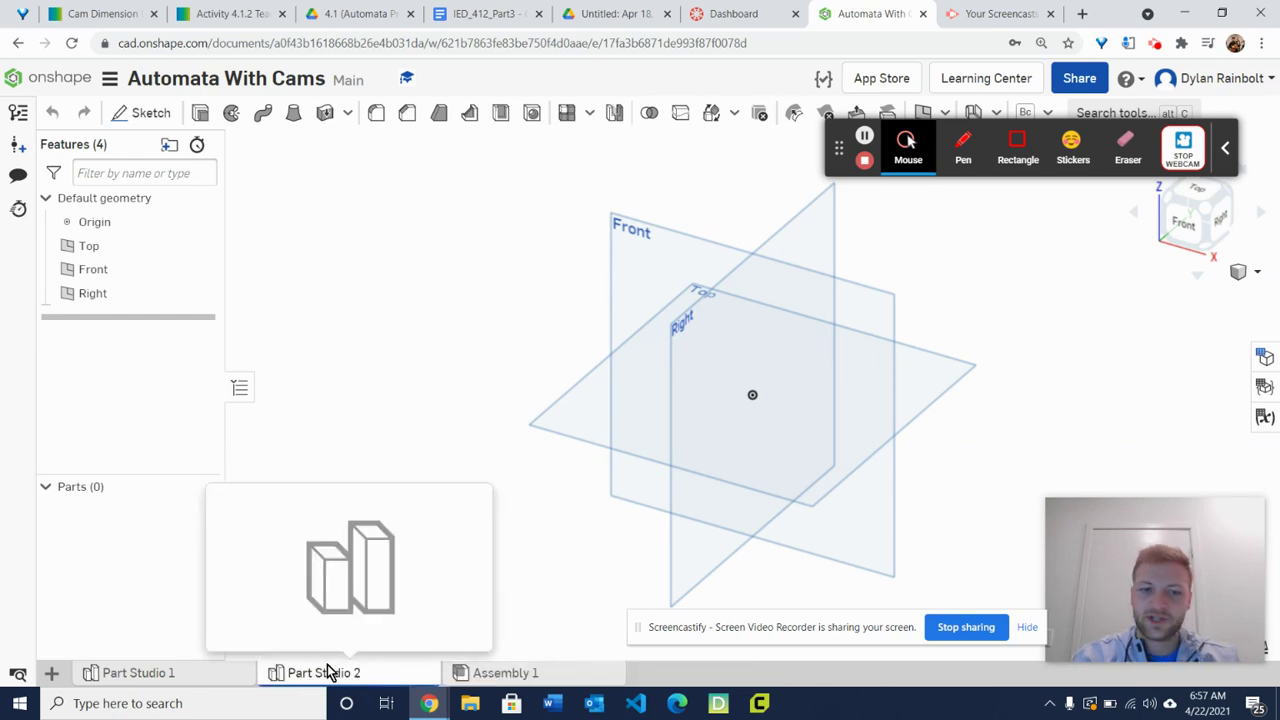
# Rename the new, empty part studio as Snail Cam
pyautogui.rightClick(310, 678)
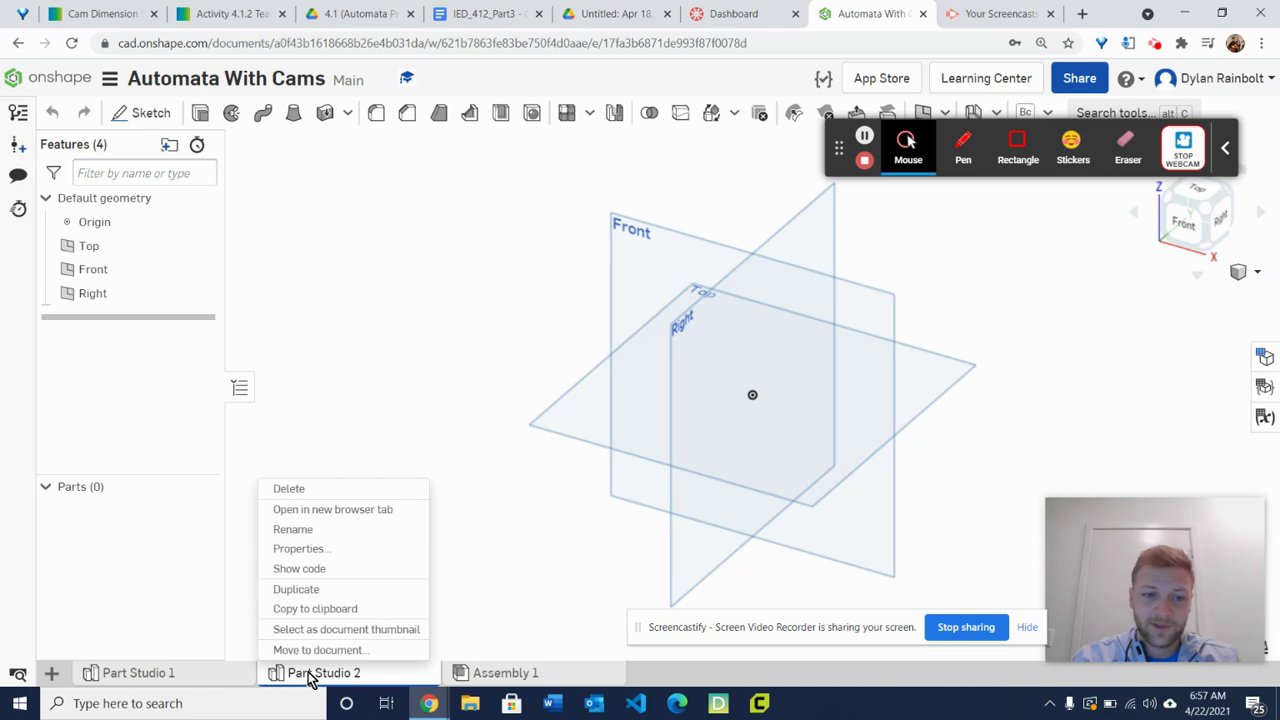
pyautogui.click(322, 533)
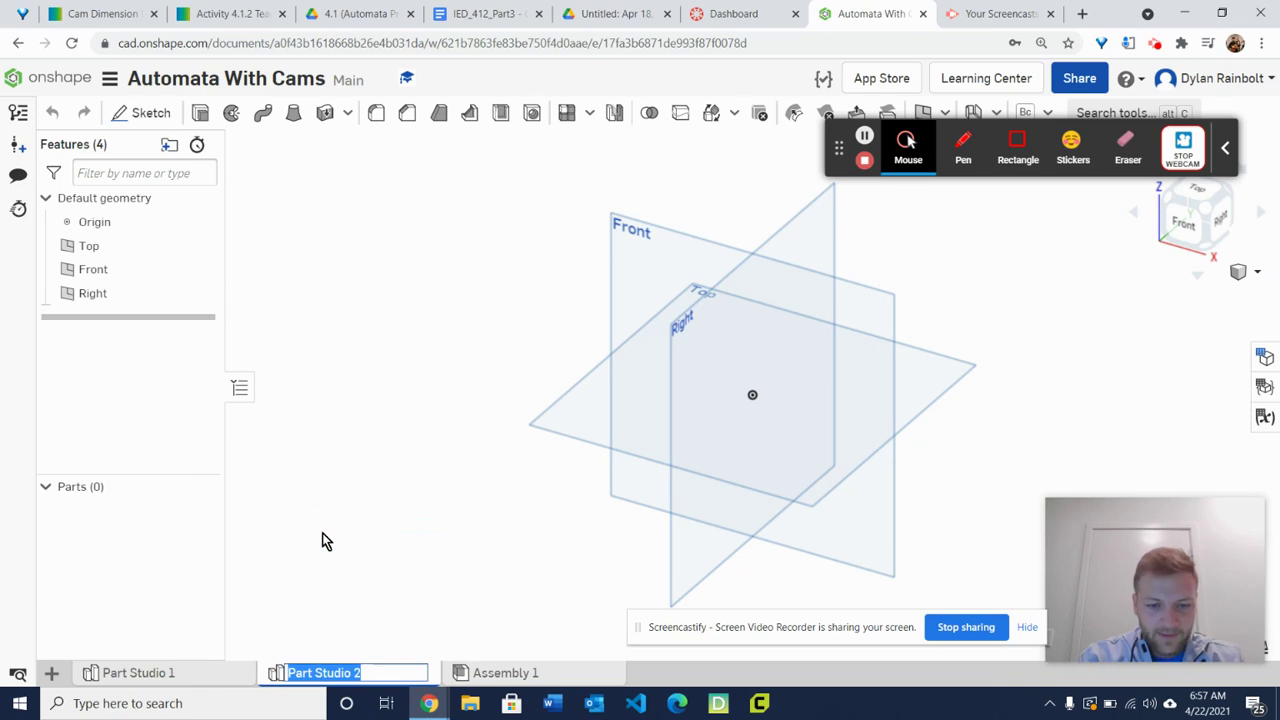
pyautogui.write('Snail Cam')
pyautogui.press('Return')
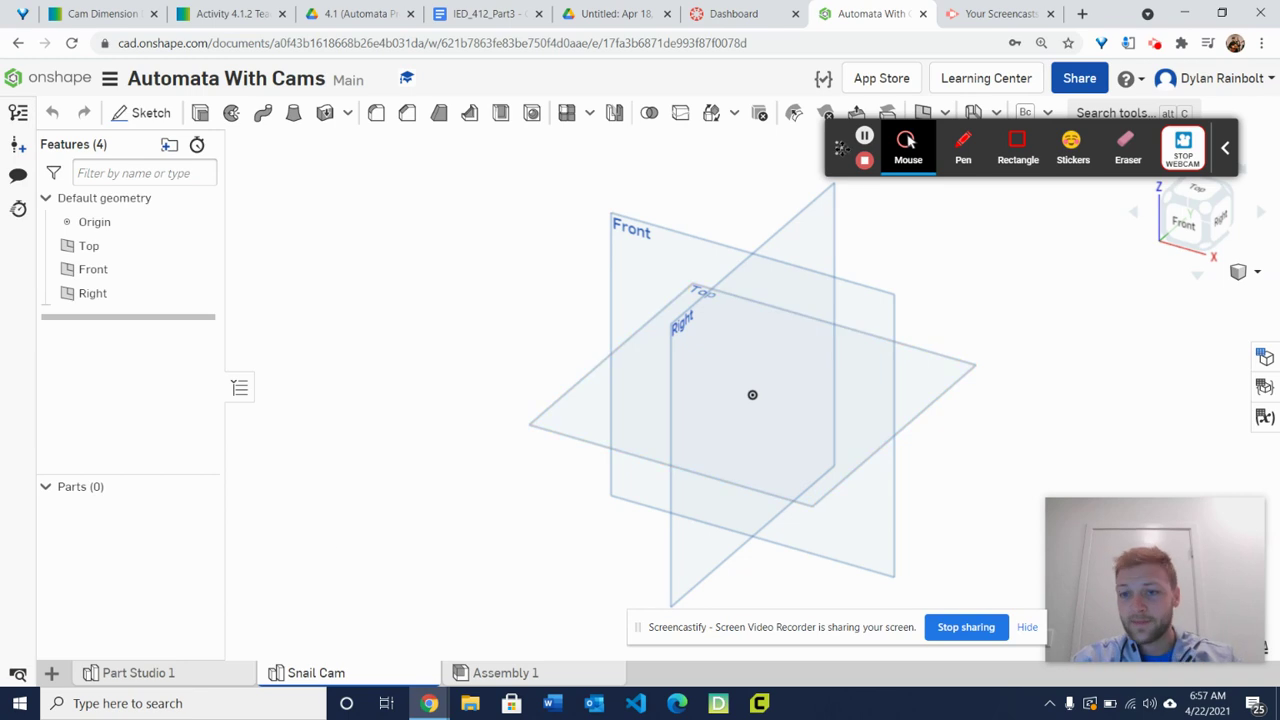
pyautogui.moveTo(840, 147); pyautogui.dragTo(76, 611)
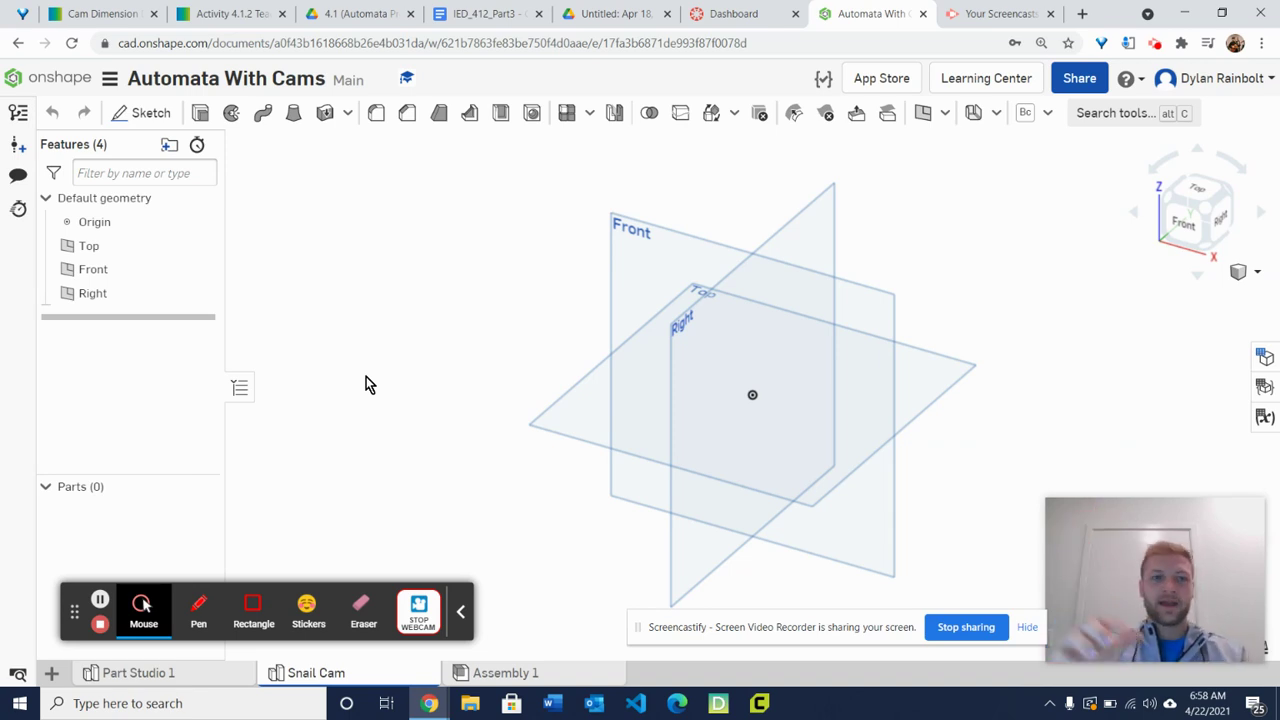
pyautogui.click(944, 113)
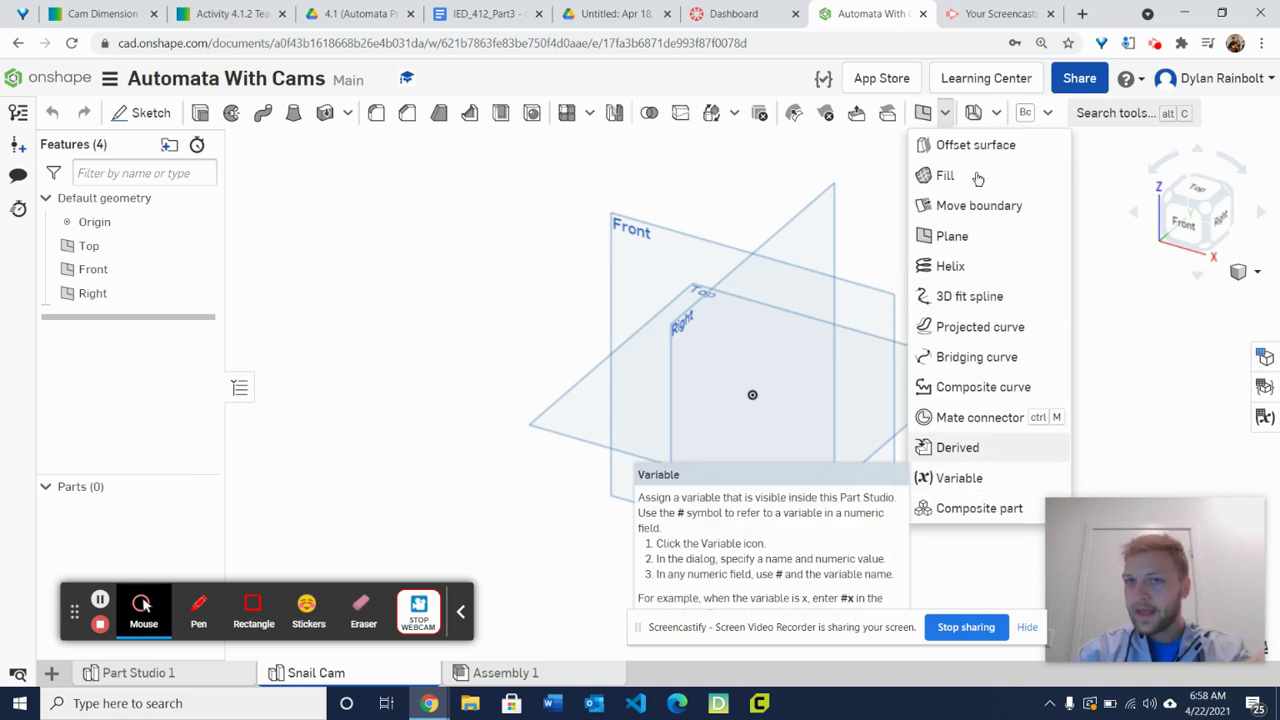
pyautogui.click(945, 114)
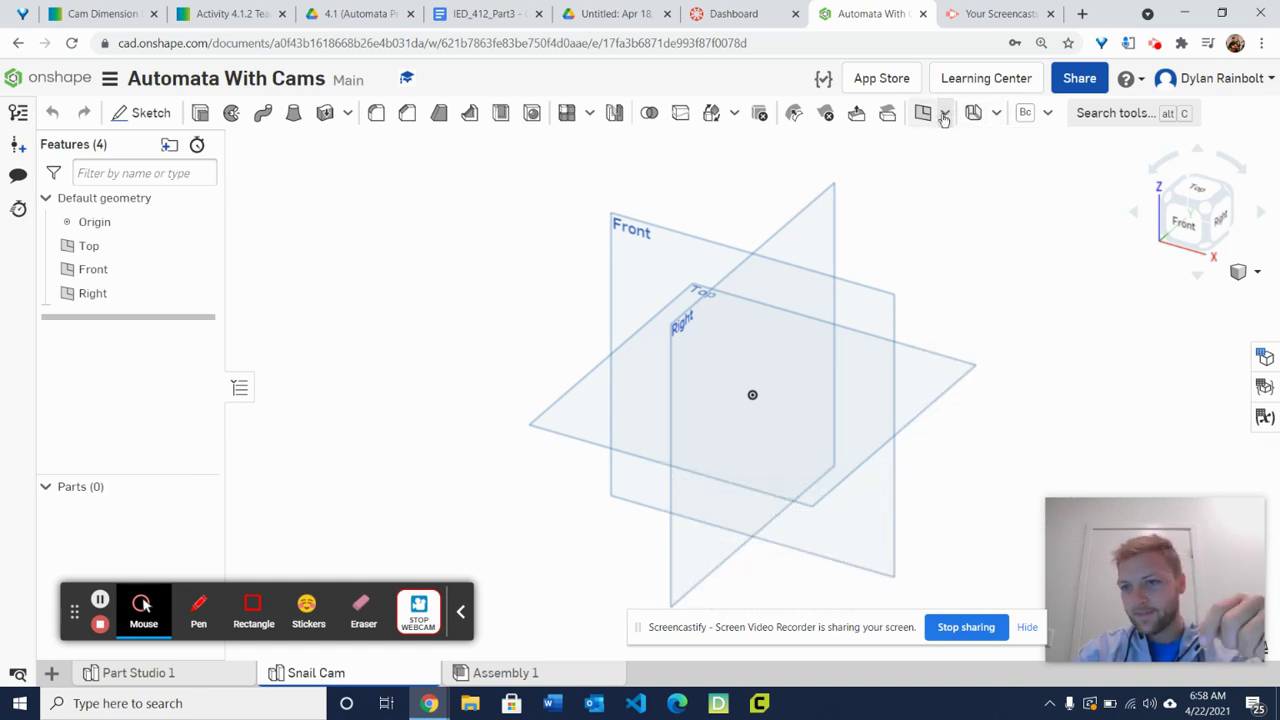
# Open the configurations of the empty Snail Cam part studio and view the available configuration input types
pyautogui.click(1263, 357)
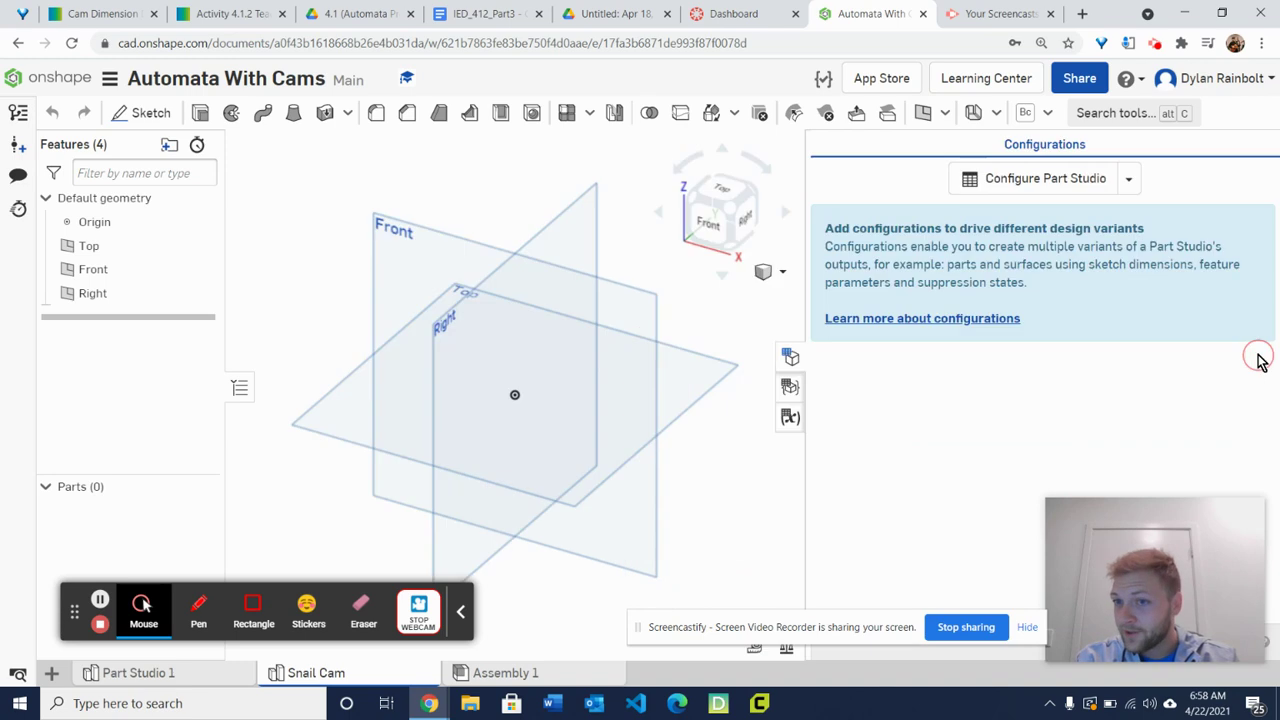
pyautogui.click(1129, 179)
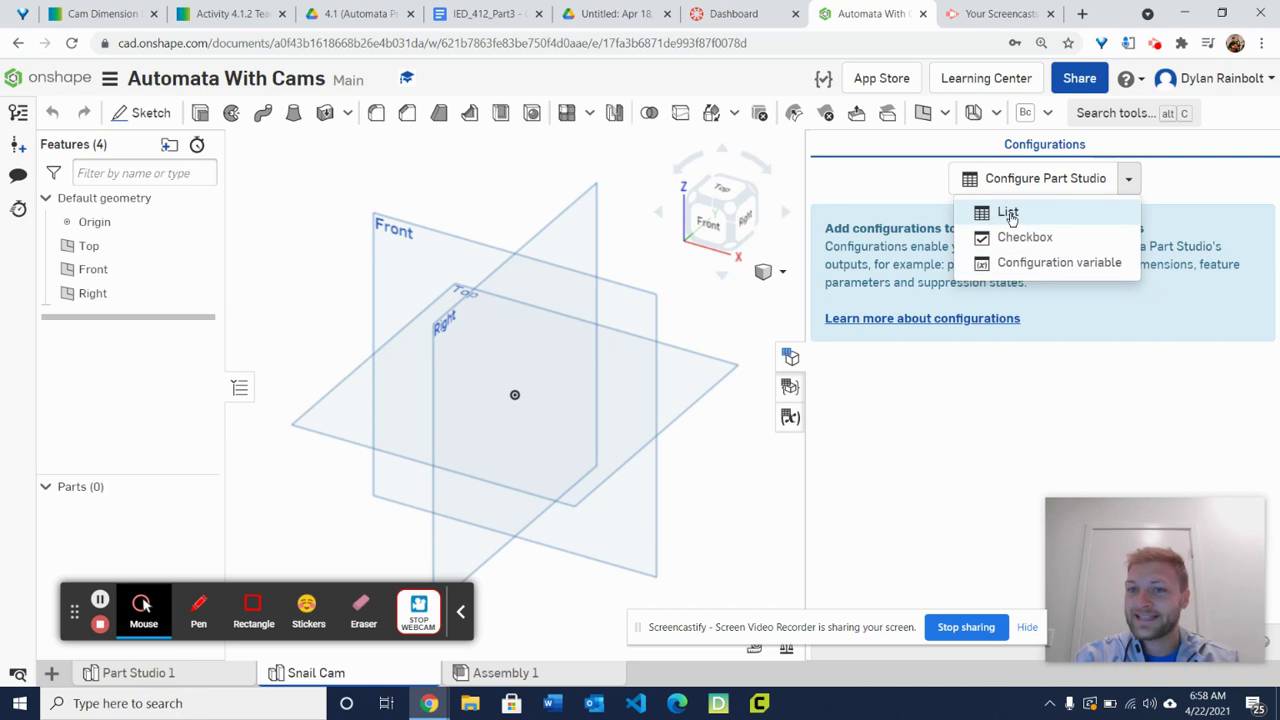
pyautogui.click(1127, 182)
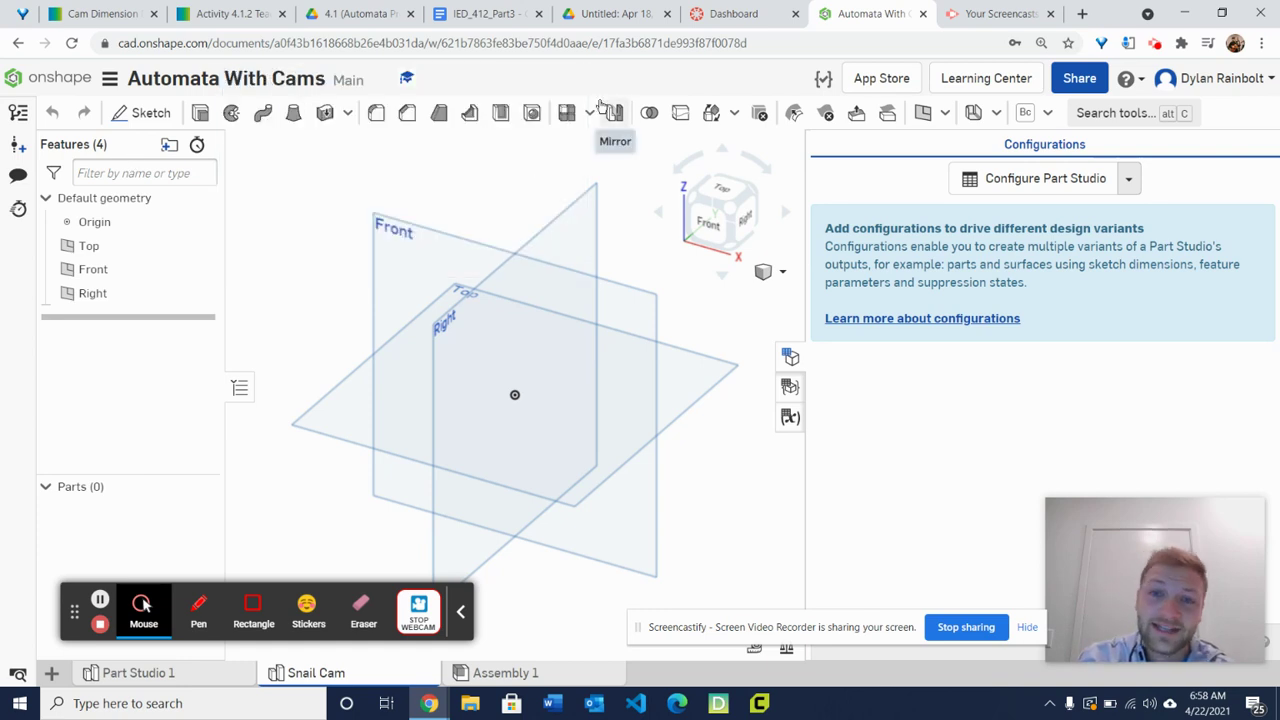
pyautogui.click(944, 113)
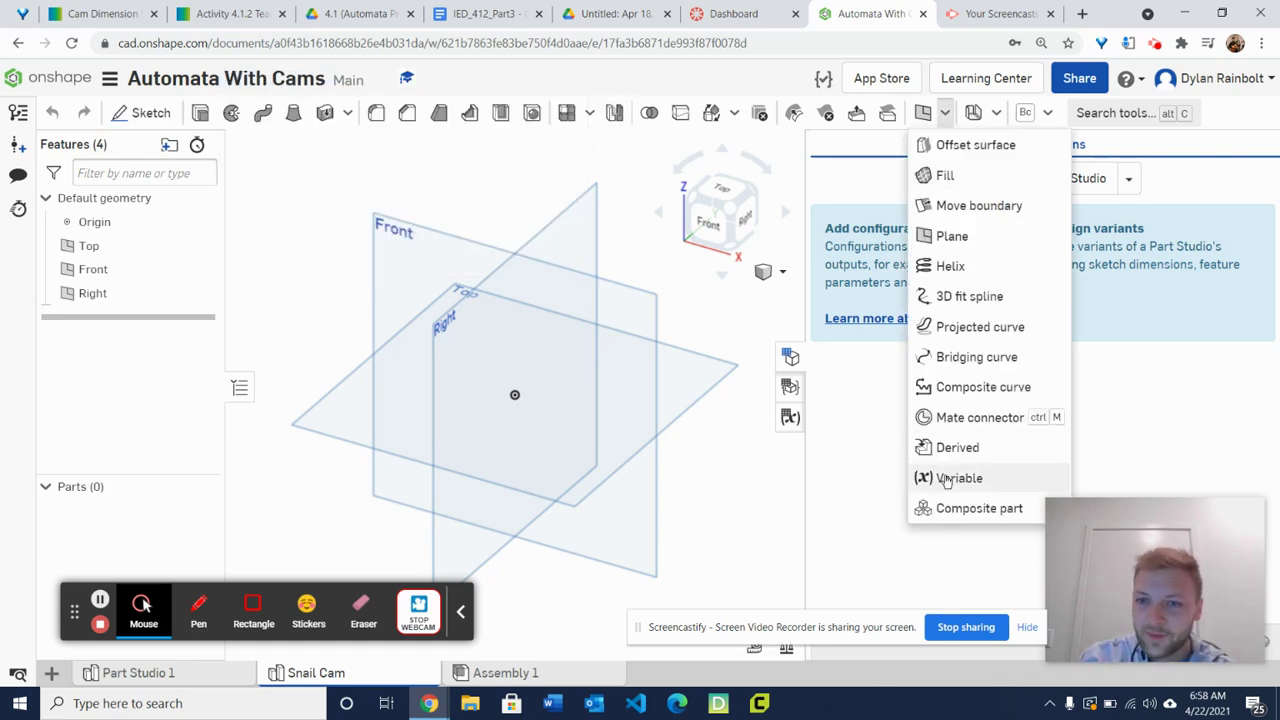
pyautogui.click(1110, 463)
pyautogui.click(636, 629)
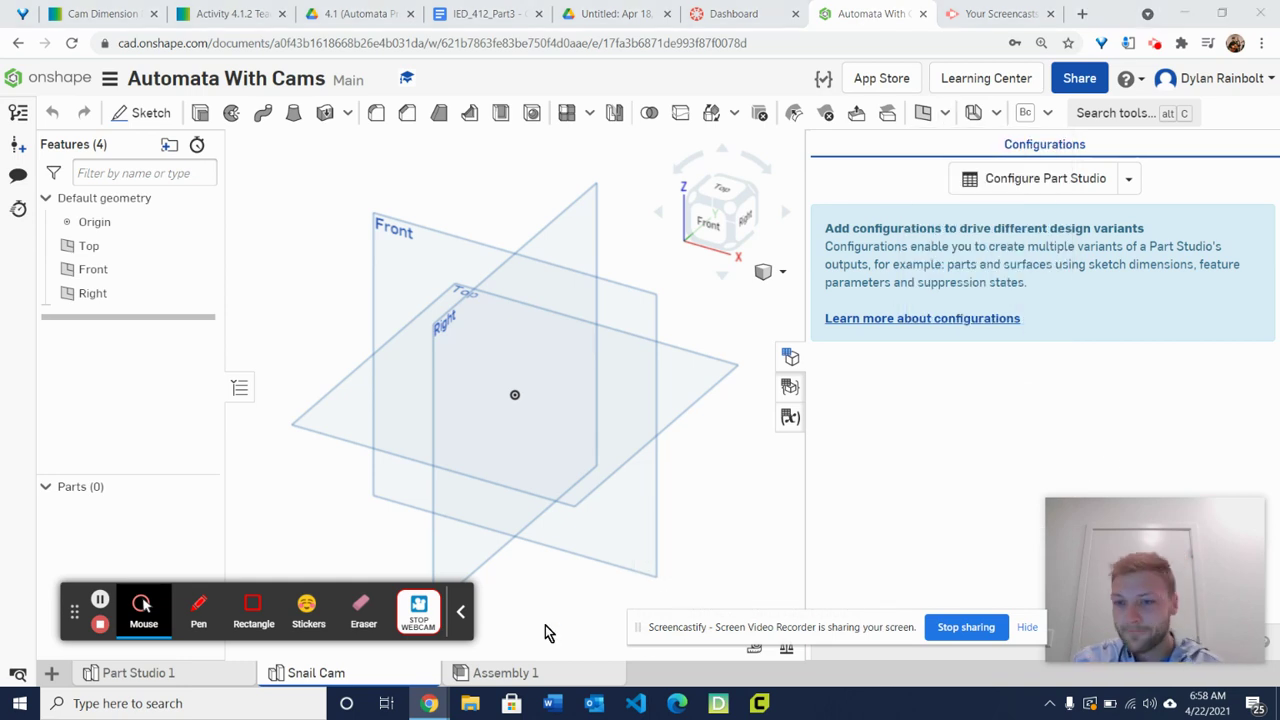
pyautogui.moveTo(640, 632); pyautogui.dragTo(495, 598)
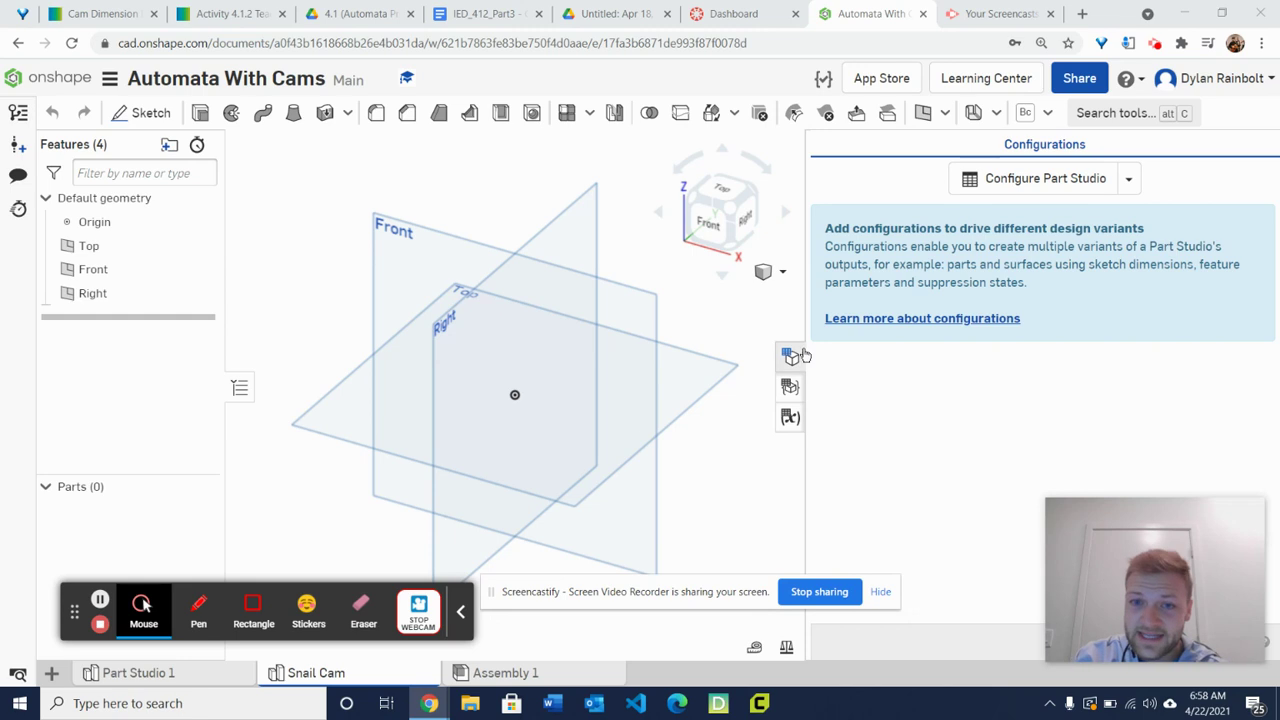
# Add a length configuration variable named d with a default of 2 in to the part studio
pyautogui.click(1120, 176)
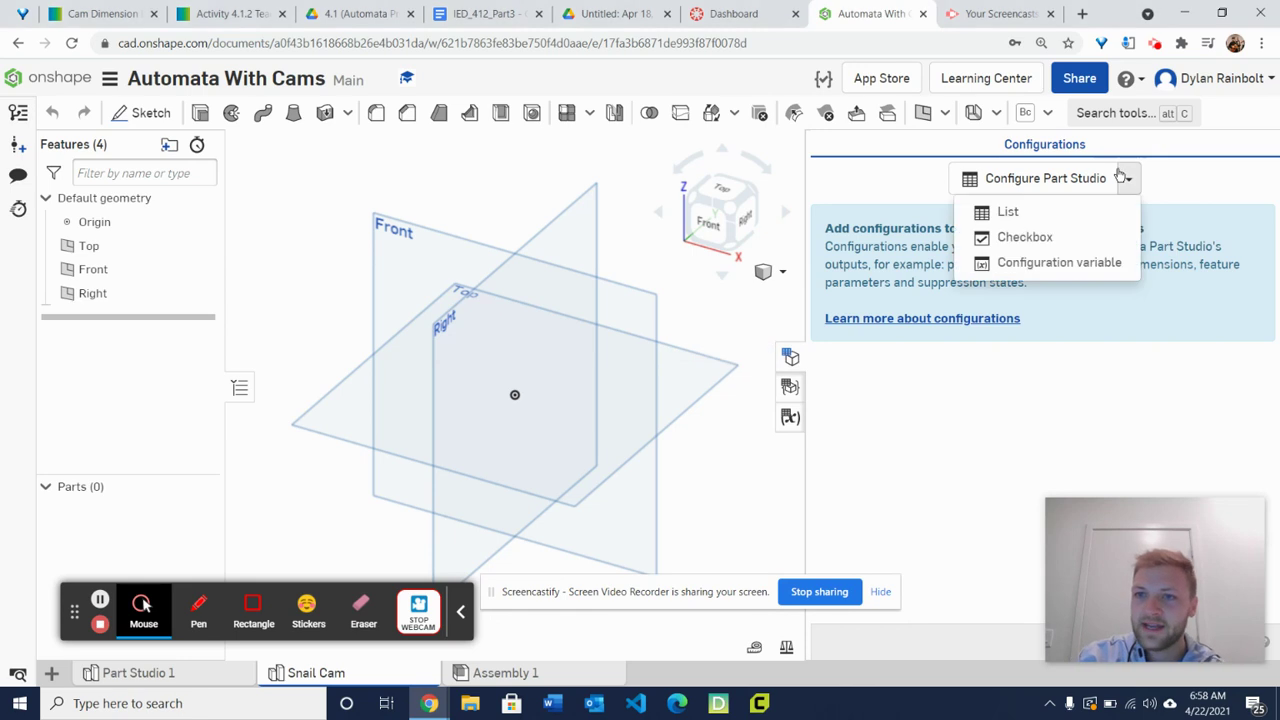
pyautogui.click(1066, 265)
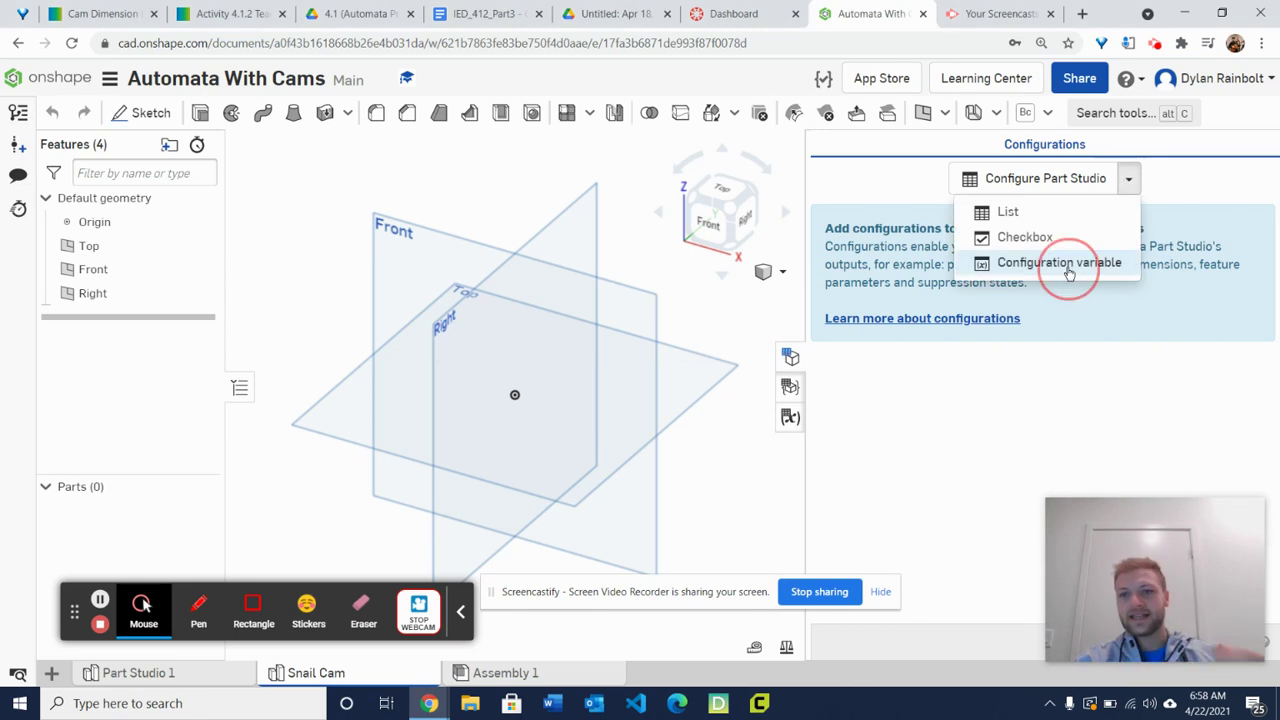
pyautogui.write('d')
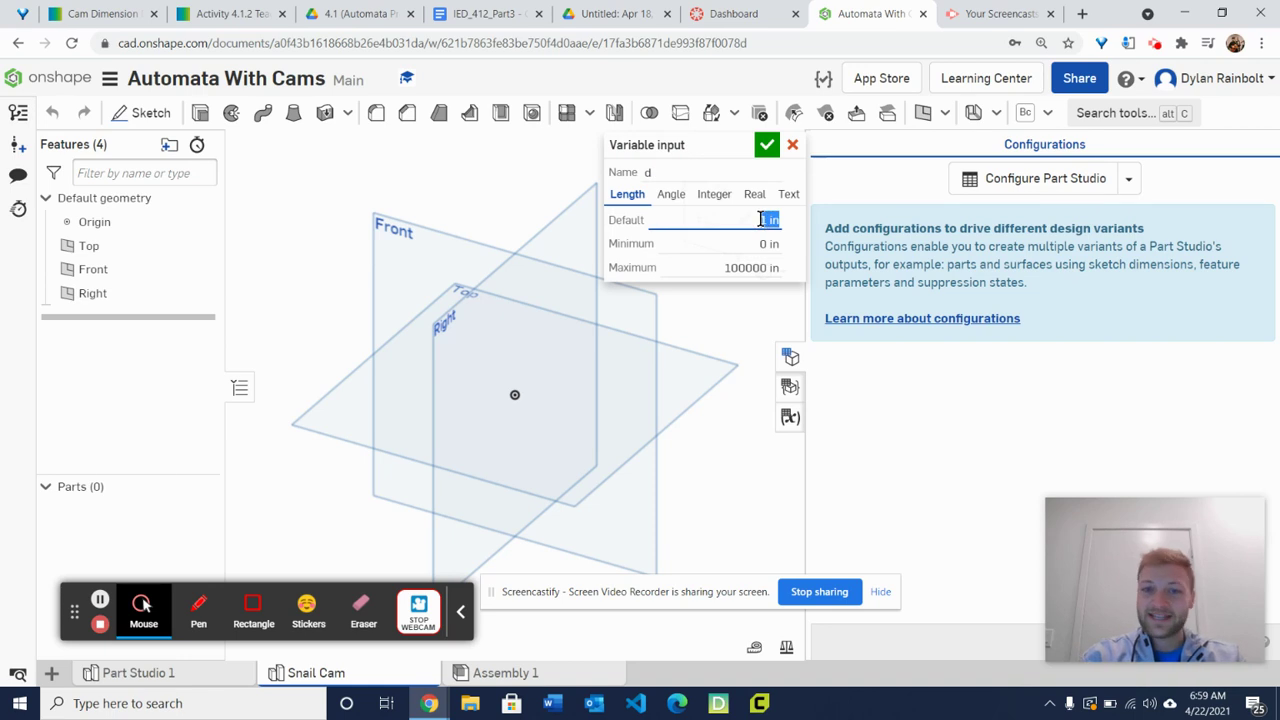
pyautogui.write('2')
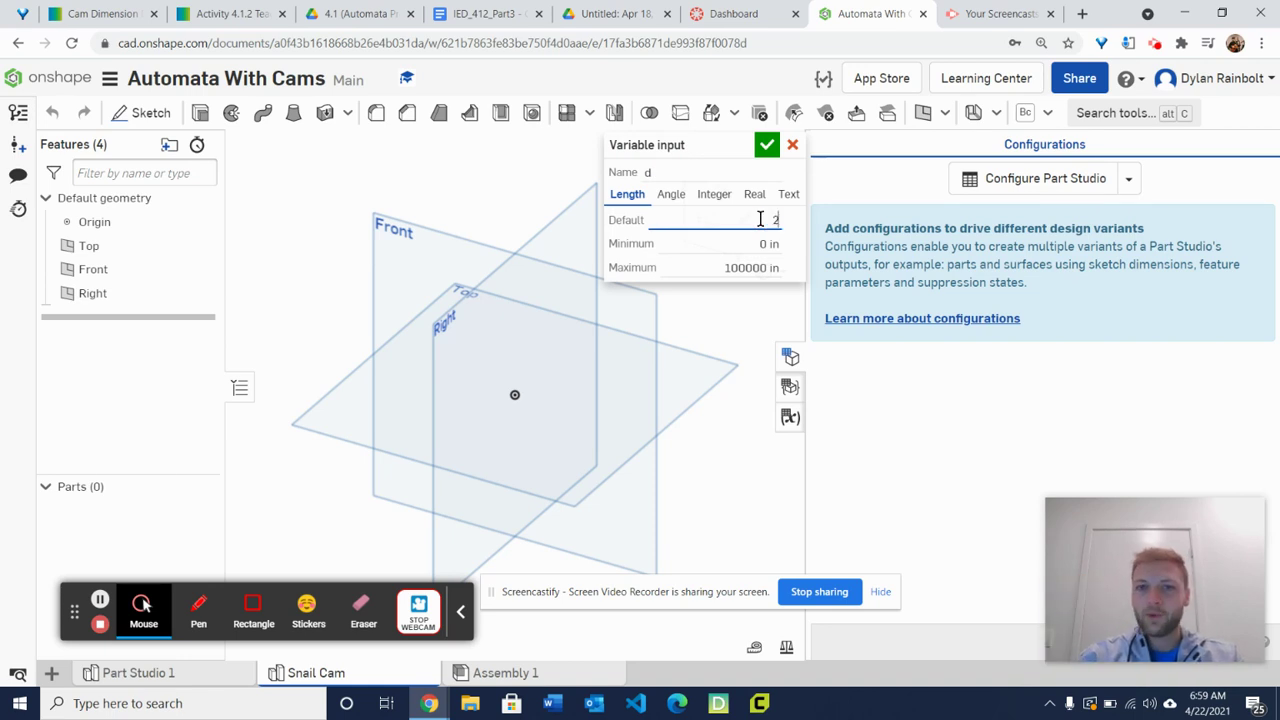
pyautogui.click(766, 146)
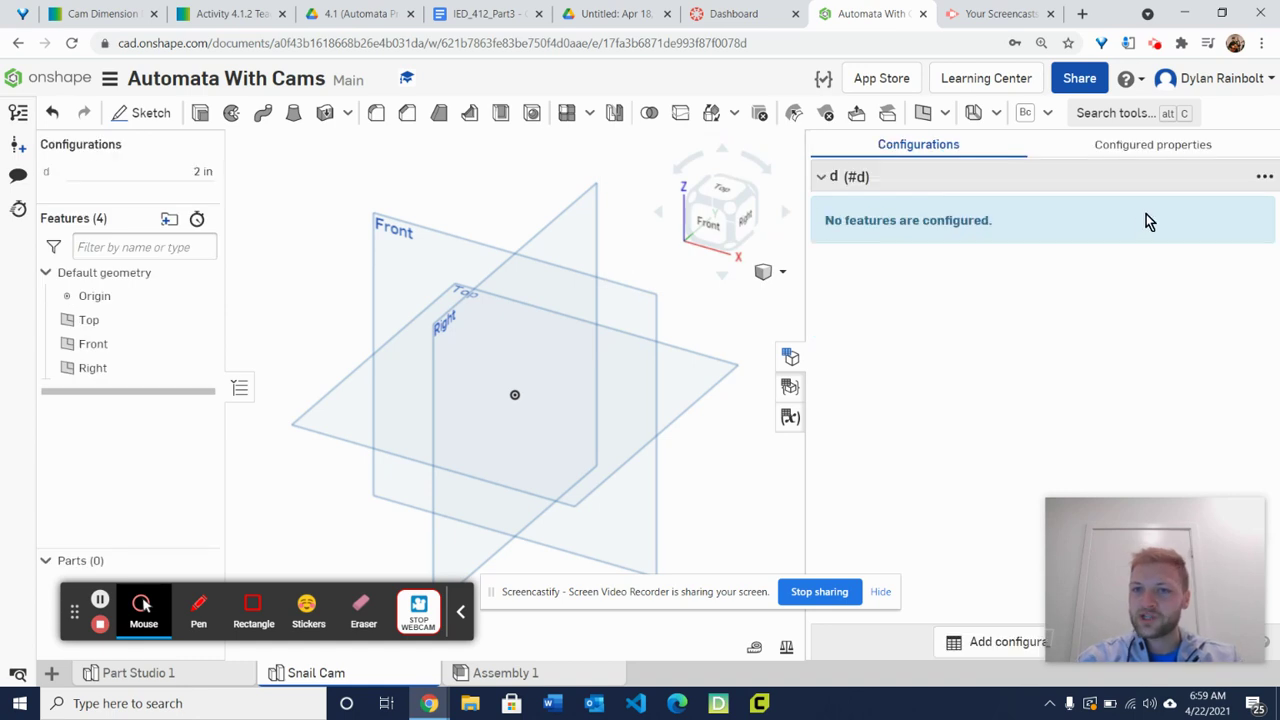
# Add a length configuration variable named sqrholelen with a default of 0.25 in to the part studio
pyautogui.moveTo(1140, 513); pyautogui.dragTo(1138, 417)
pyautogui.click(1122, 642)
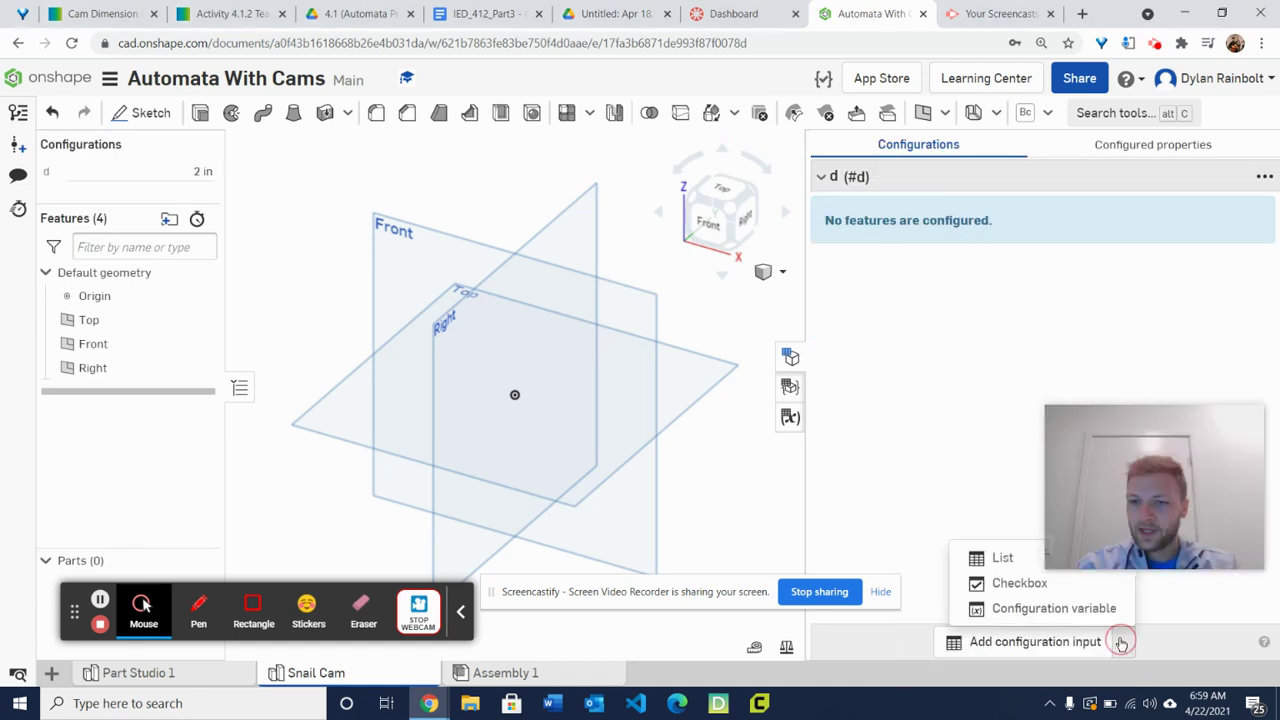
pyautogui.click(1075, 612)
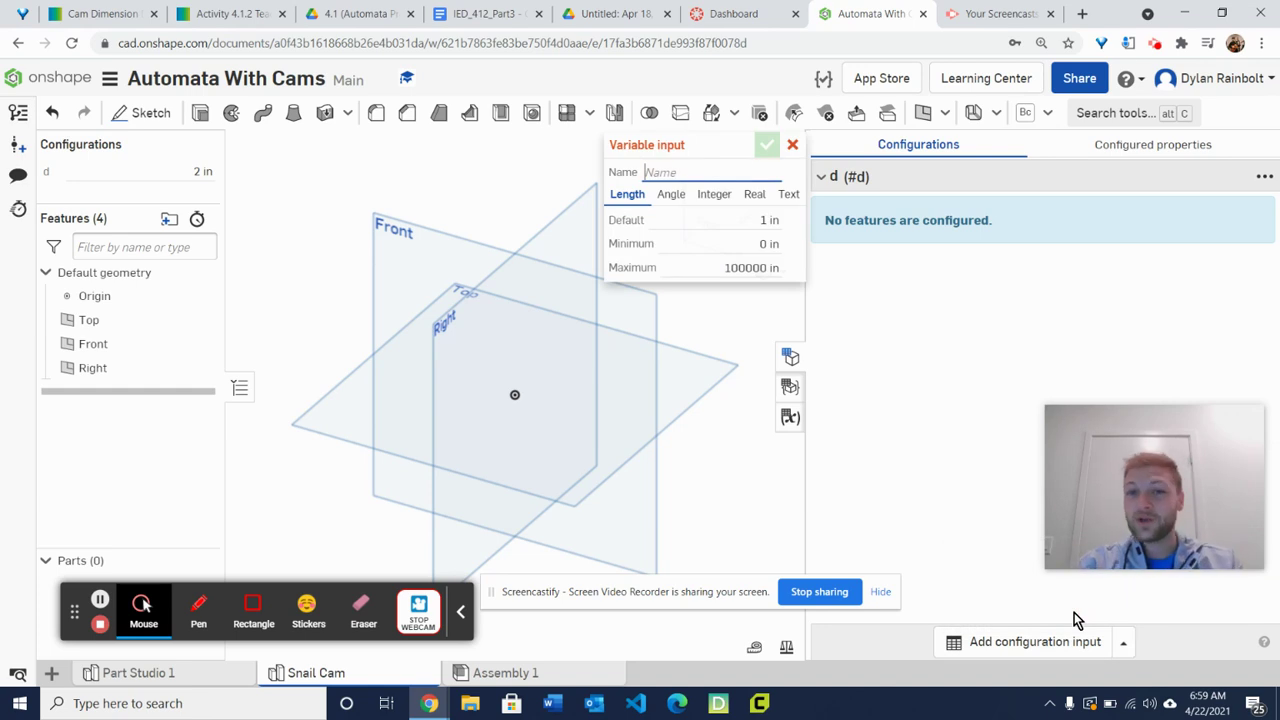
pyautogui.write('hole')
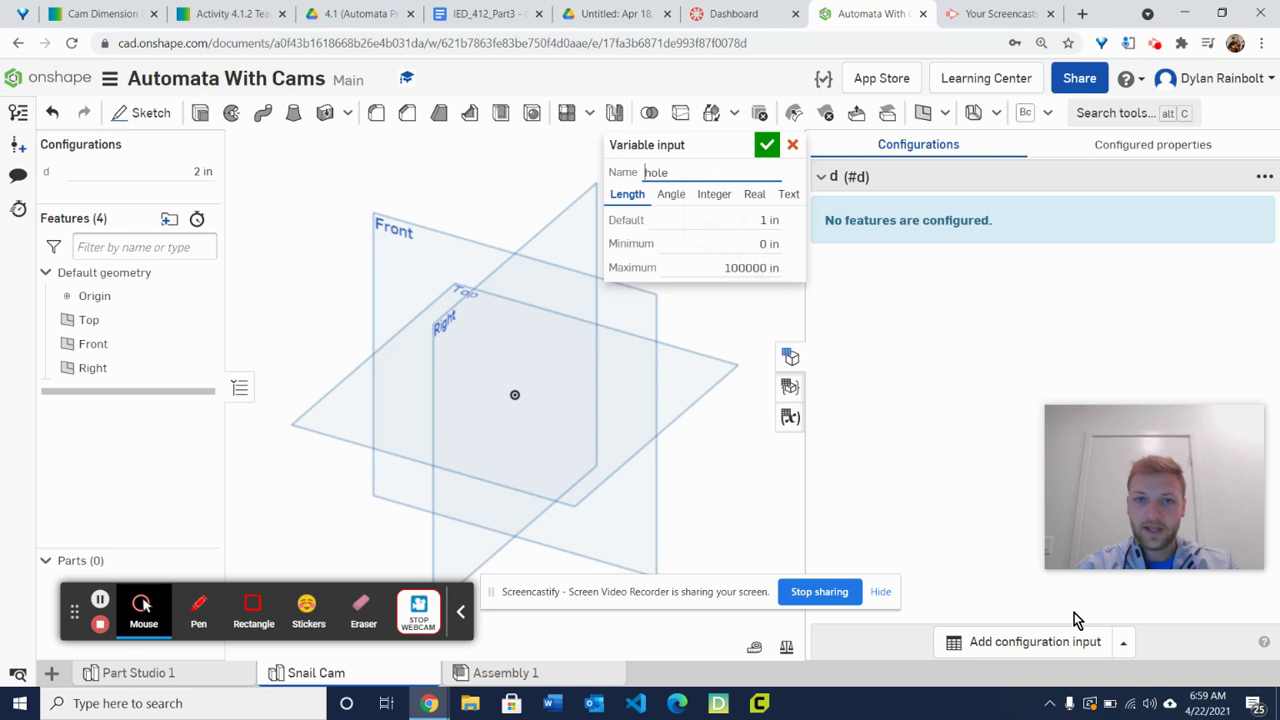
pyautogui.press('Home')
pyautogui.write('sqrho')
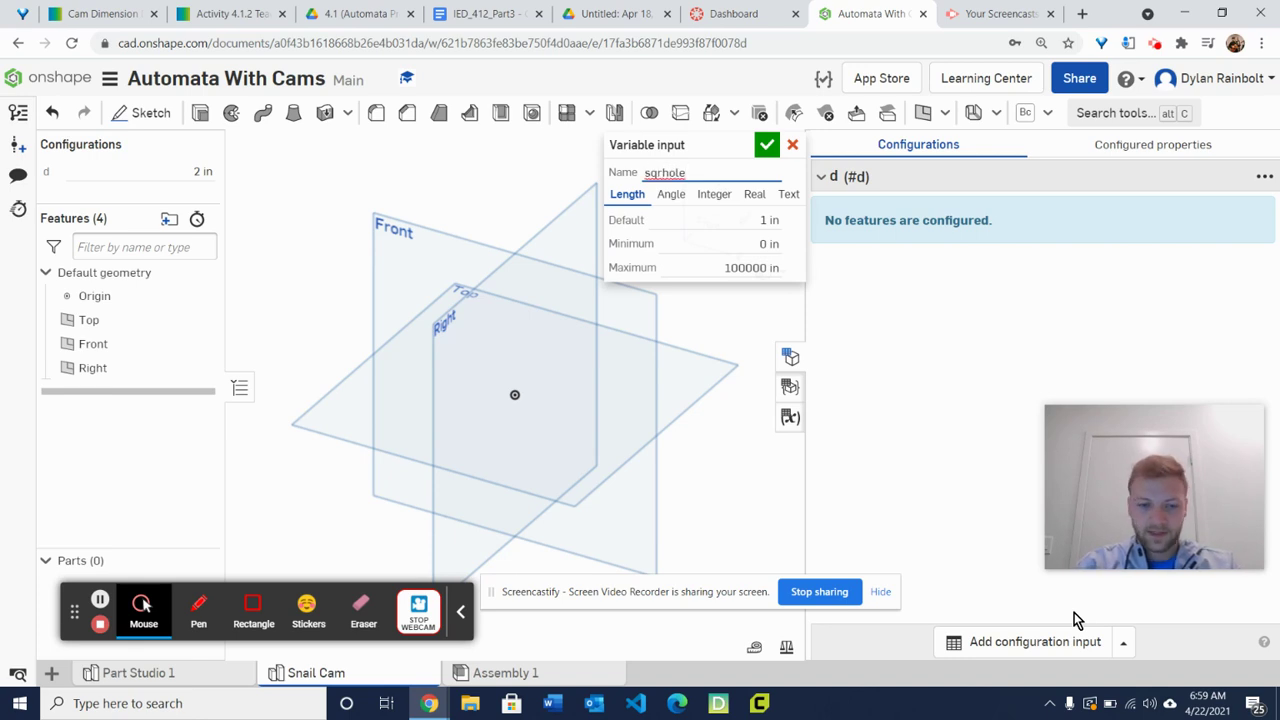
pyautogui.write('lelen')
pyautogui.click(763, 220)
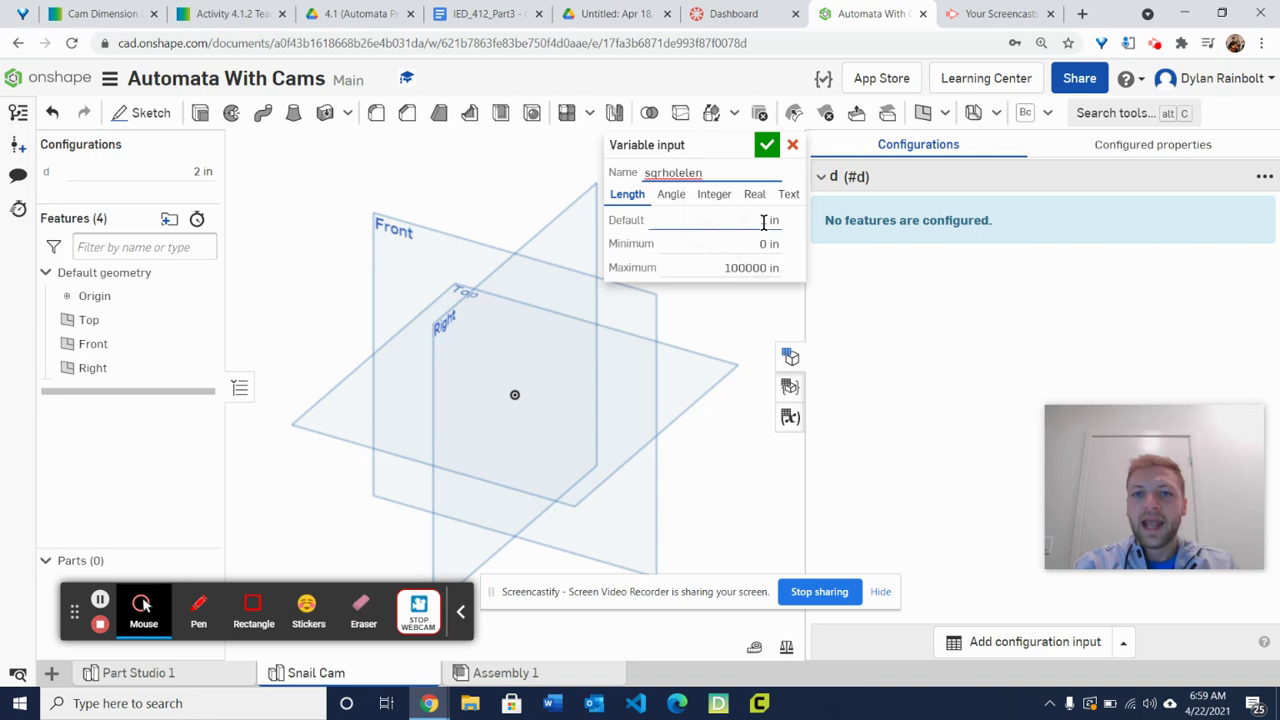
pyautogui.write('25')
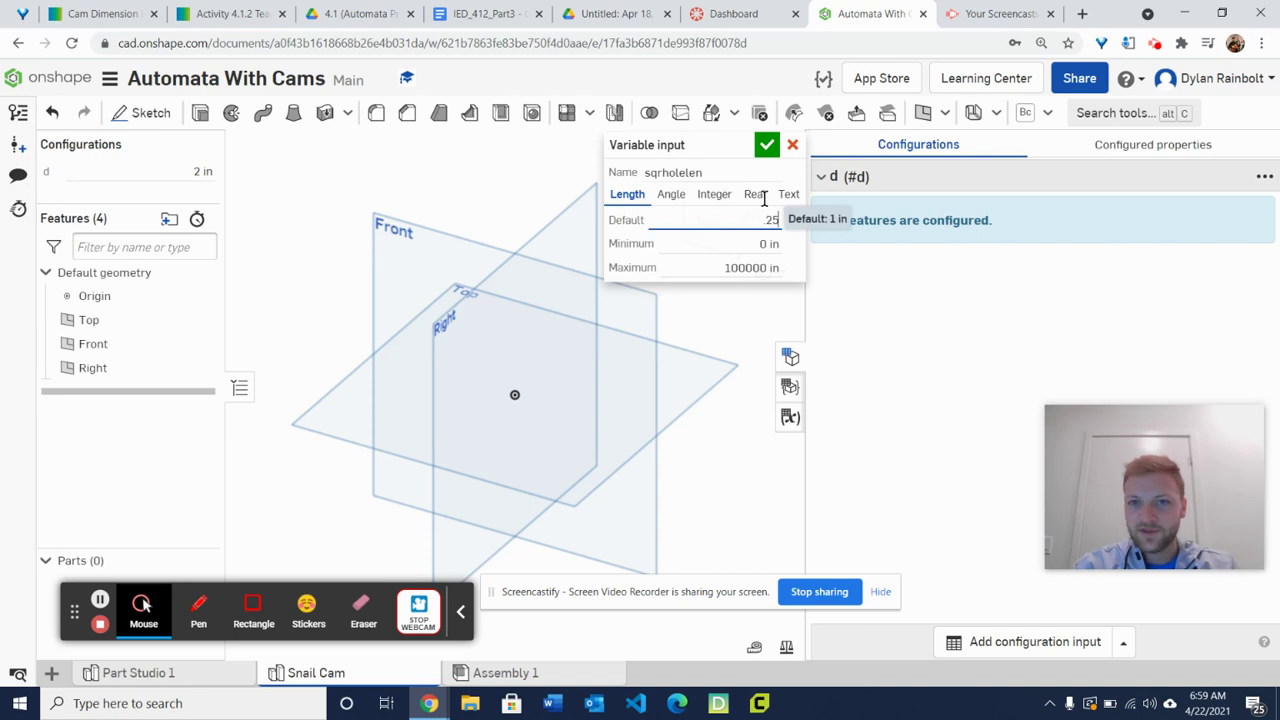
pyautogui.click(766, 145)
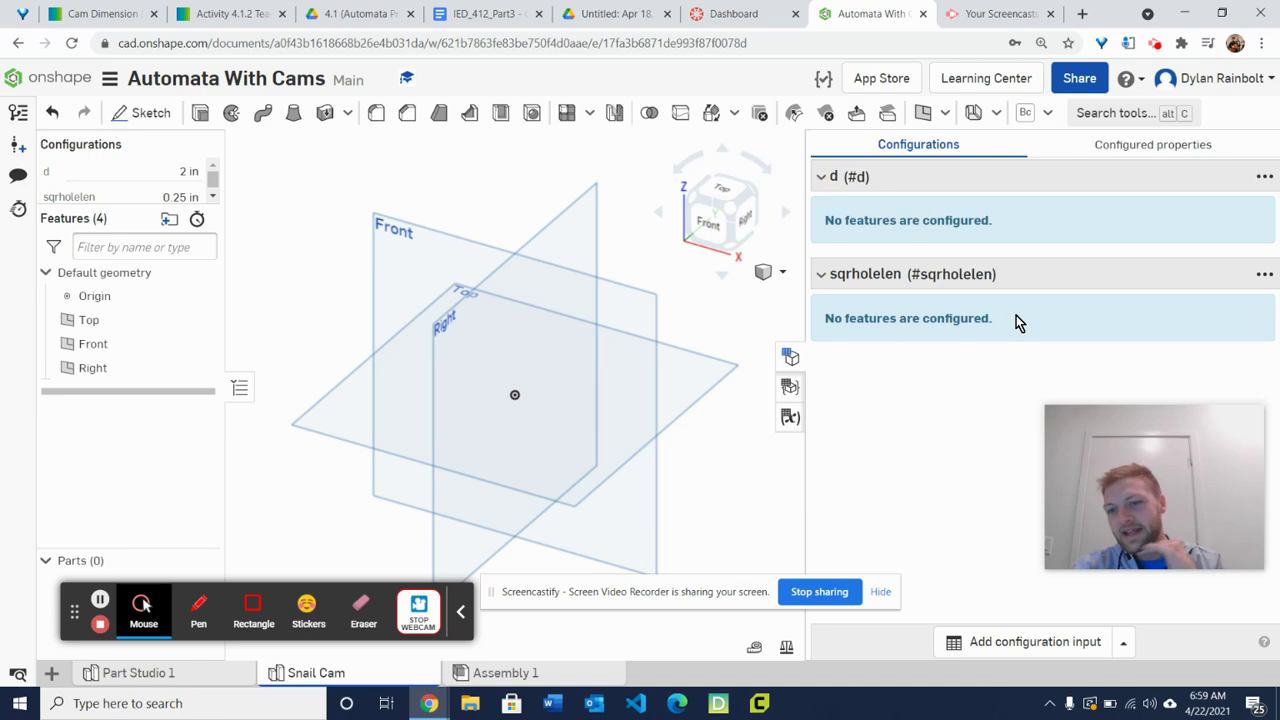
# Add a length configuration variable named thk with a default of 0.25 in to the part studio
pyautogui.click(1123, 642)
pyautogui.click(1066, 616)
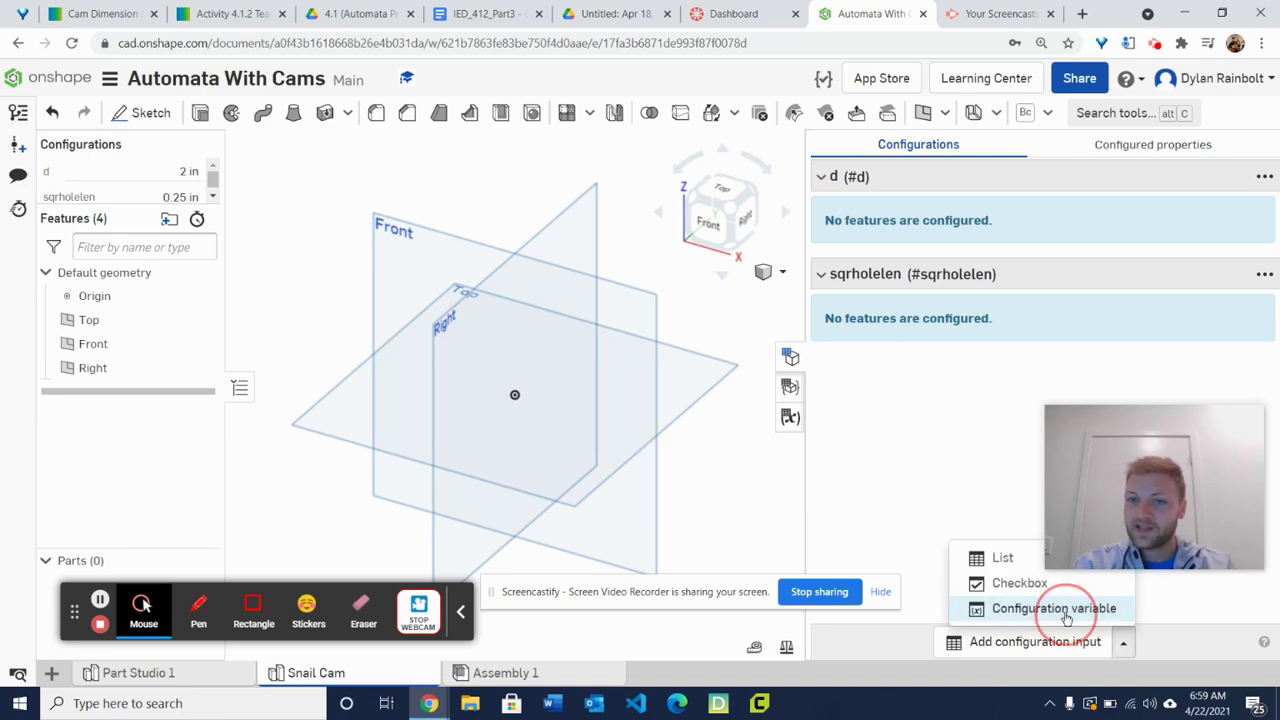
pyautogui.write('thk')
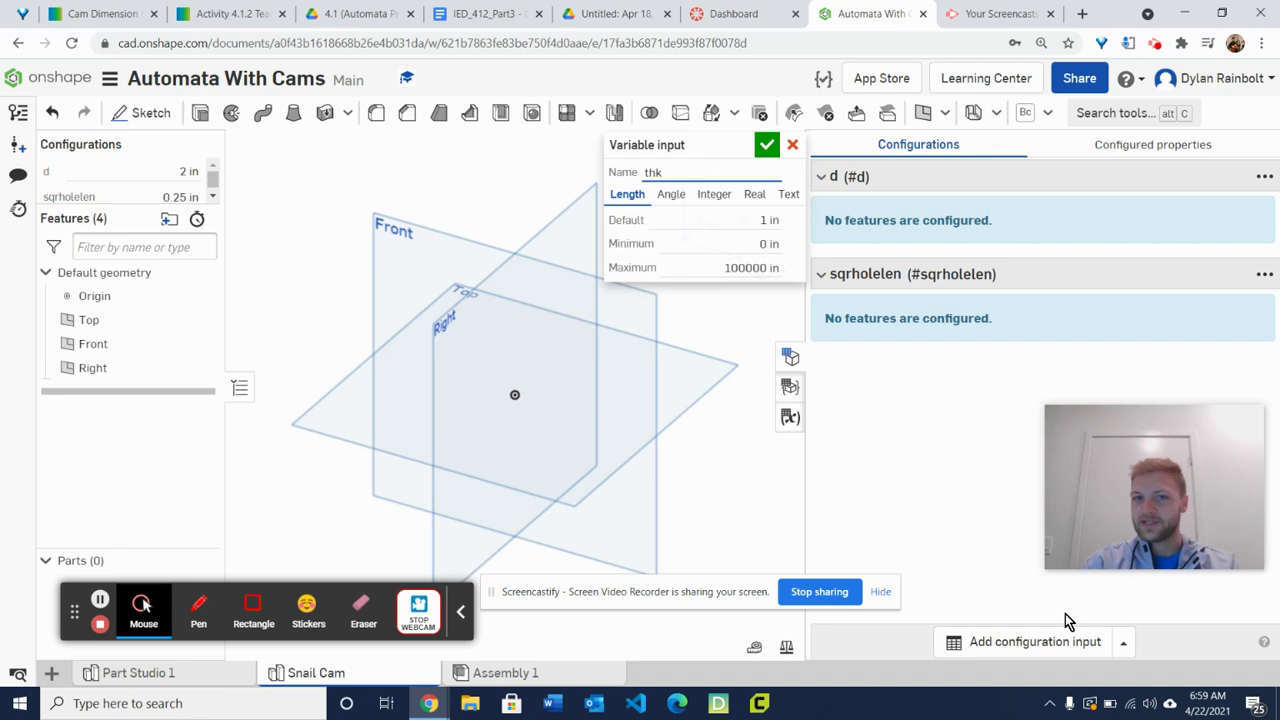
pyautogui.click(763, 222)
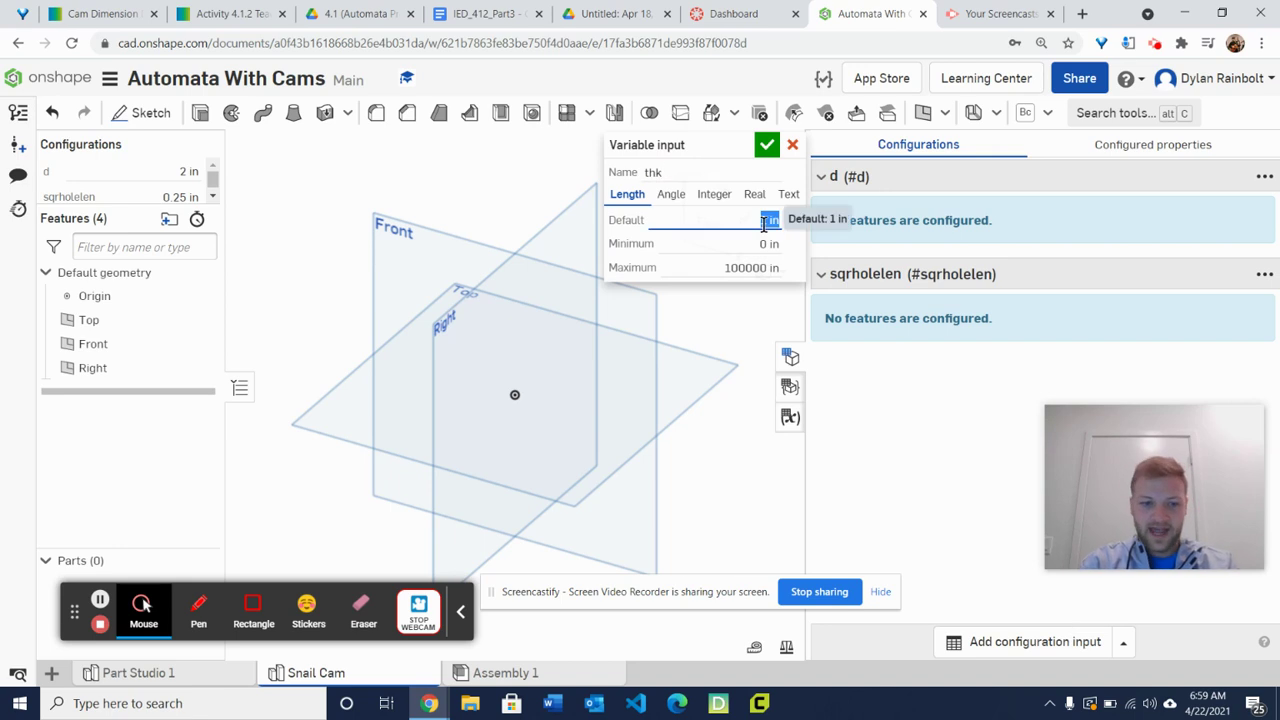
pyautogui.write('25')
pyautogui.click(767, 148)
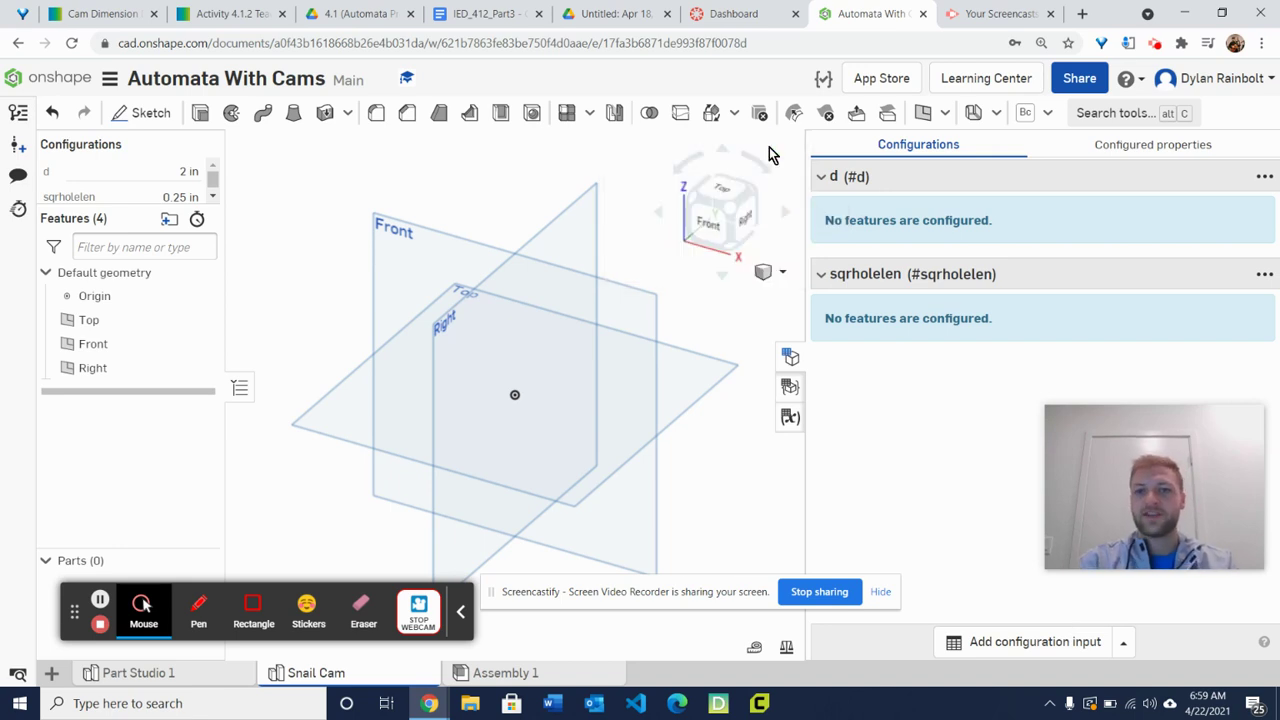
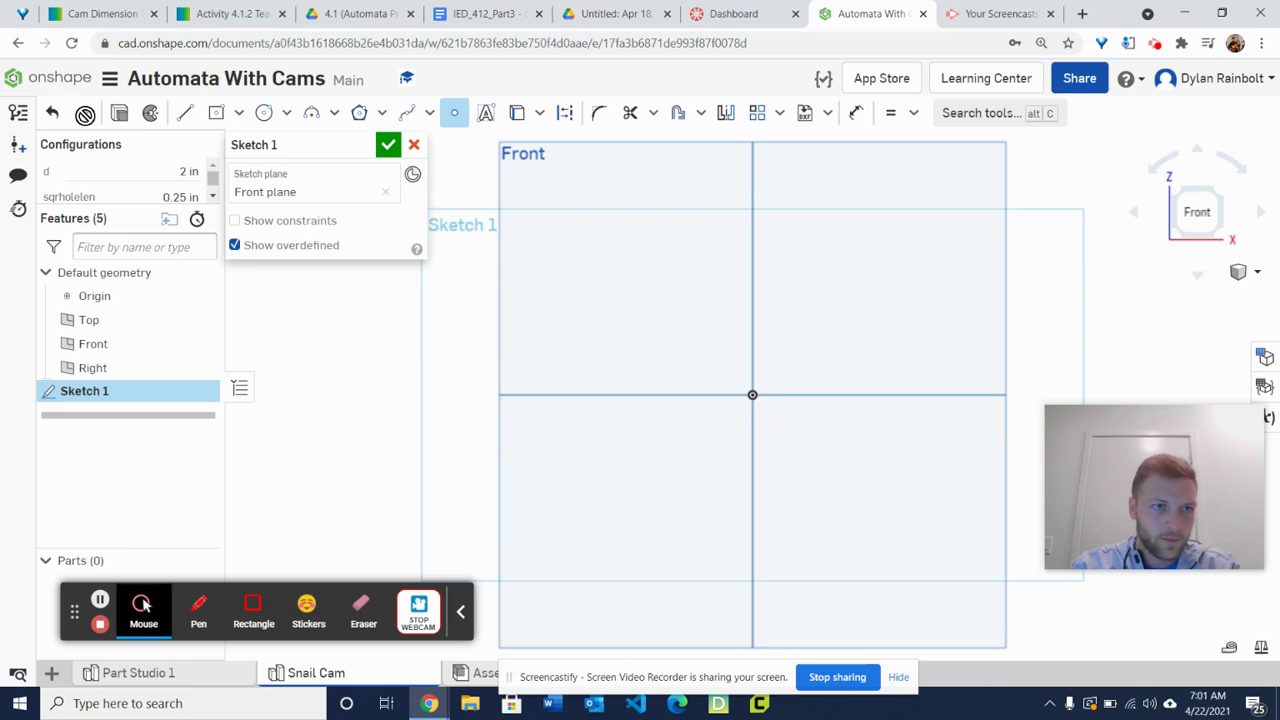
# Undo the last sketch change and place a sketch point on the vertical axis about 0.78 in above the origin
pyautogui.click(52, 112)
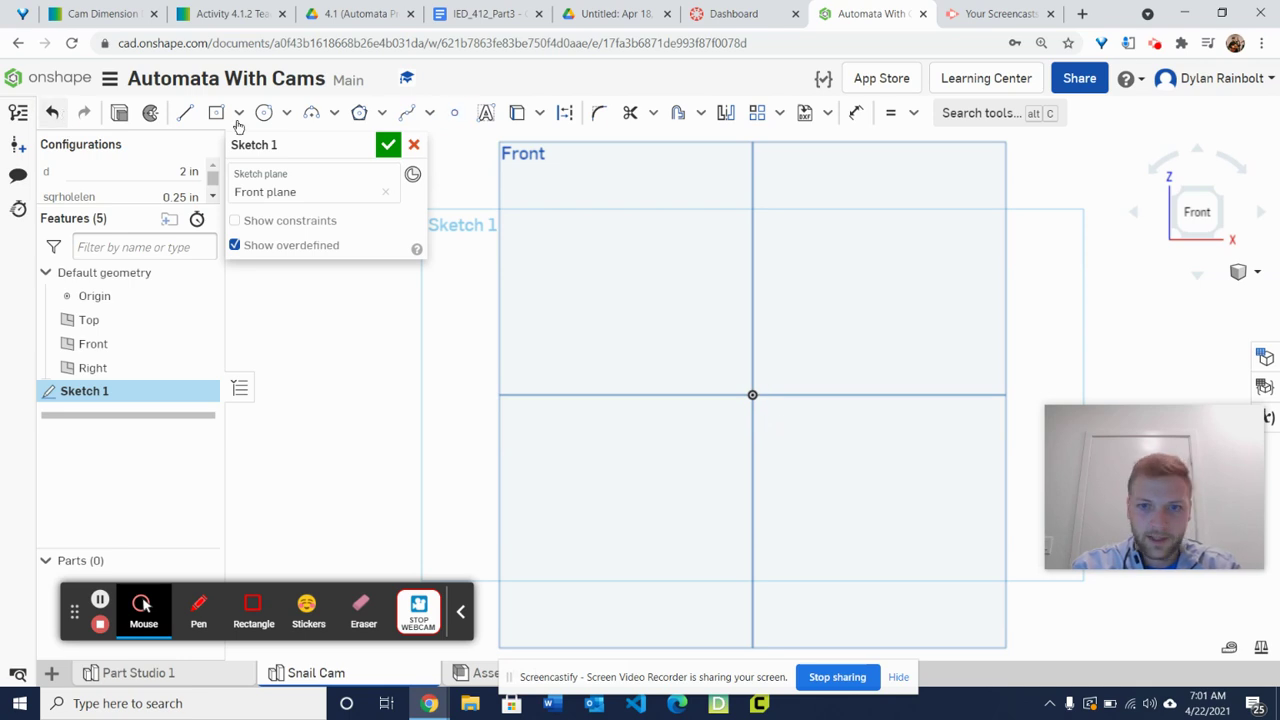
pyautogui.click(454, 113)
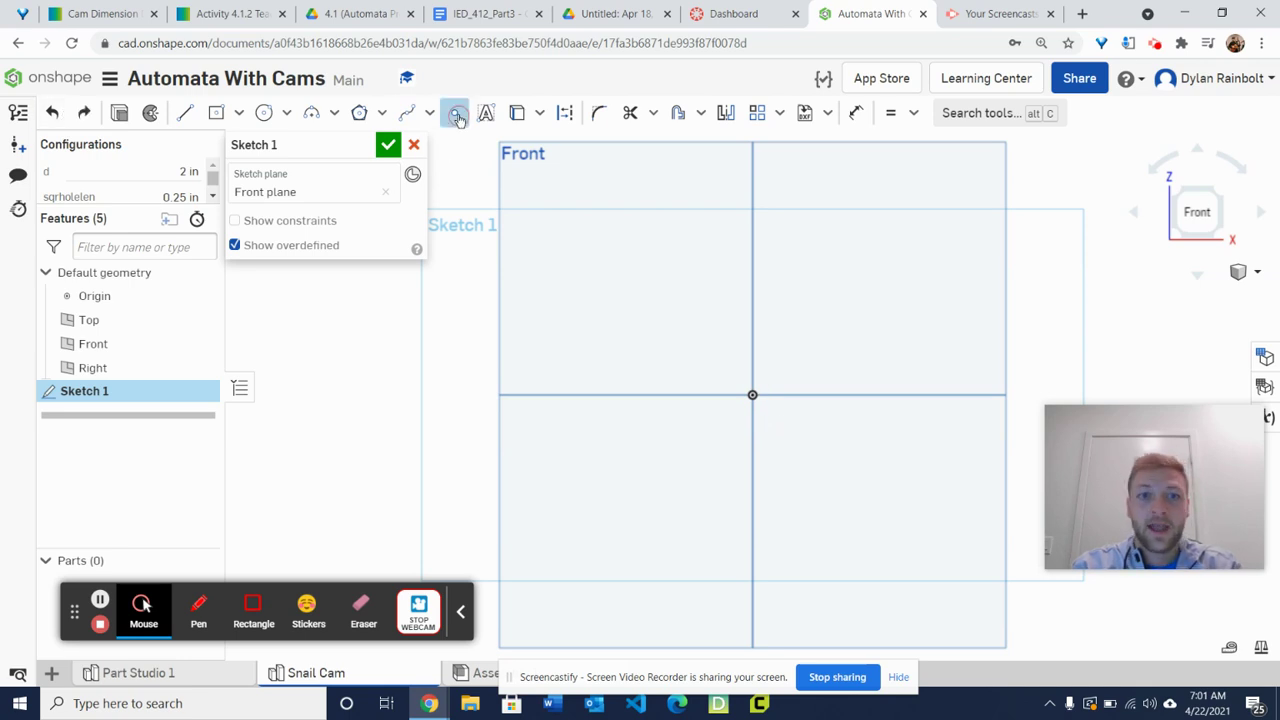
pyautogui.click(752, 329)
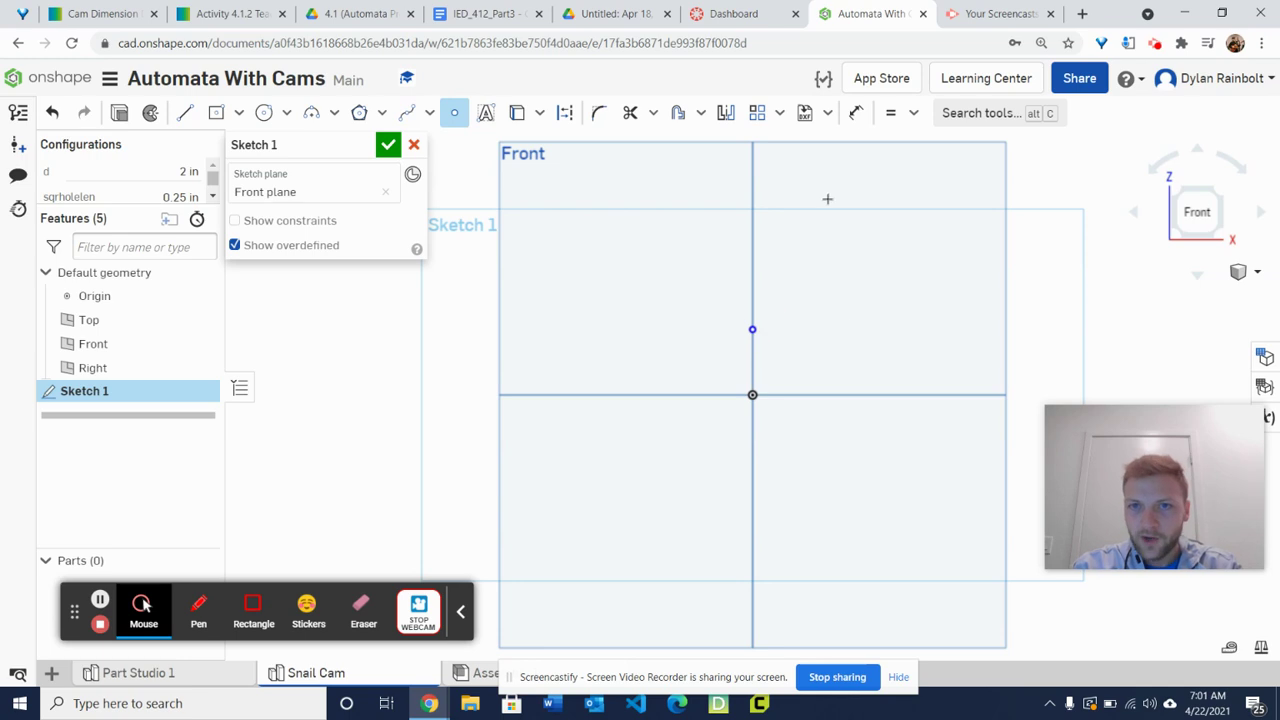
# Dimension the vertical distance between the origin and the point above it as #d*(4/16)
pyautogui.click(856, 113)
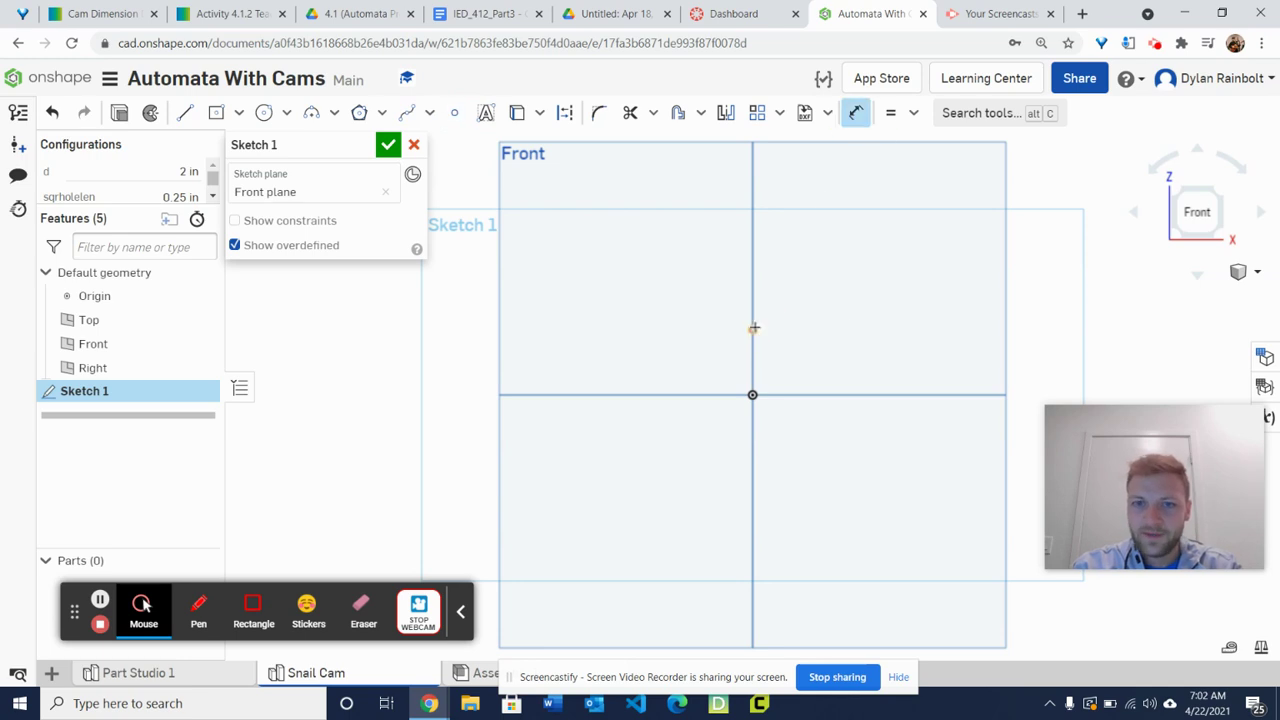
pyautogui.click(753, 329)
pyautogui.click(752, 395)
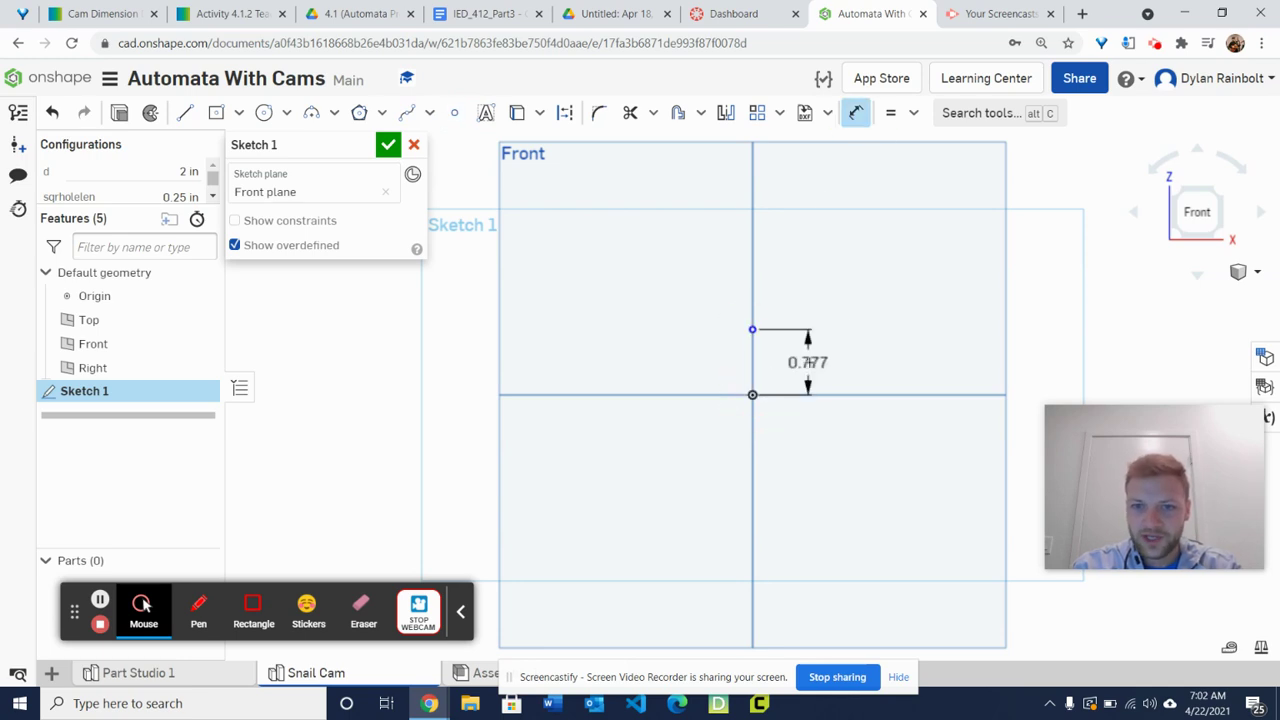
pyautogui.click(810, 363)
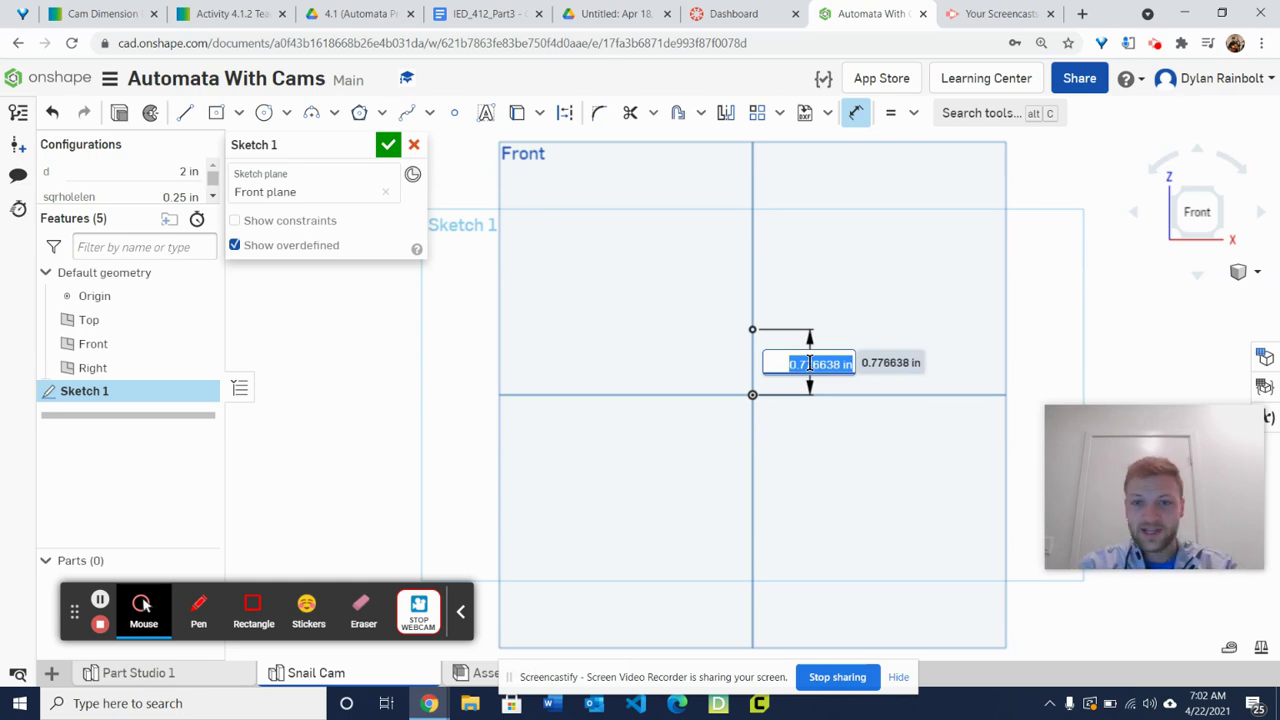
pyautogui.write('d')
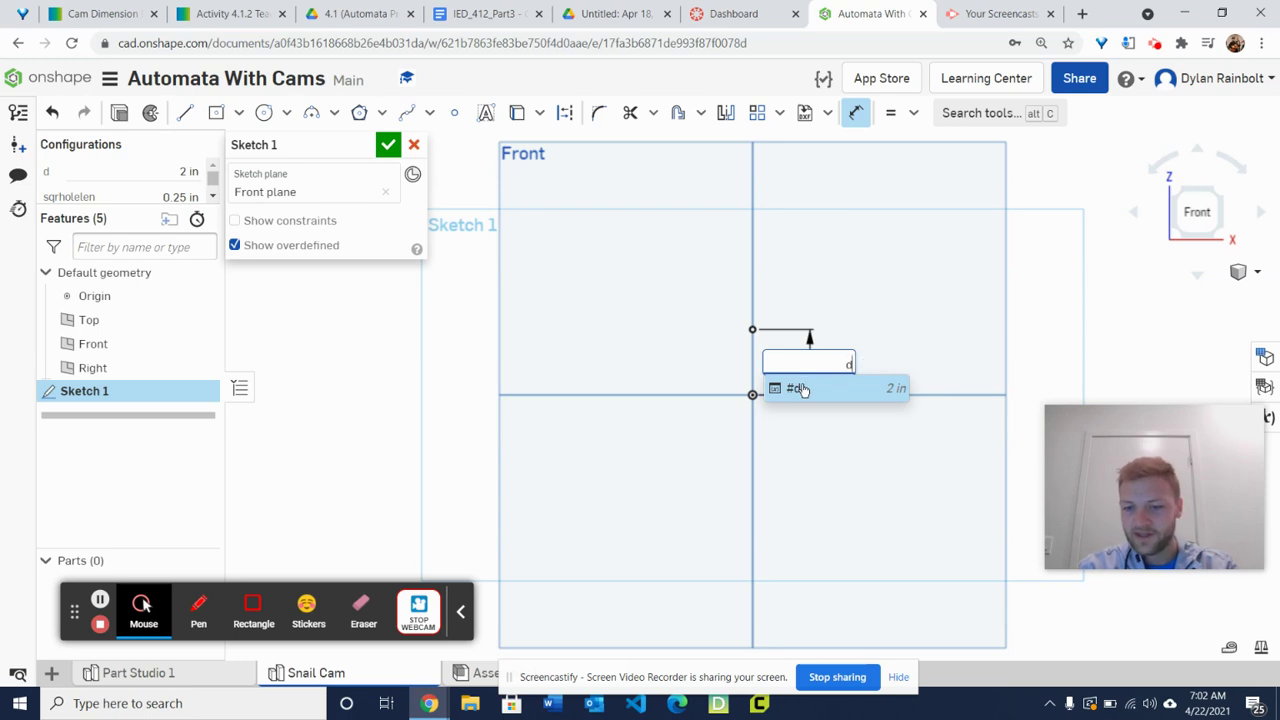
pyautogui.click(803, 389)
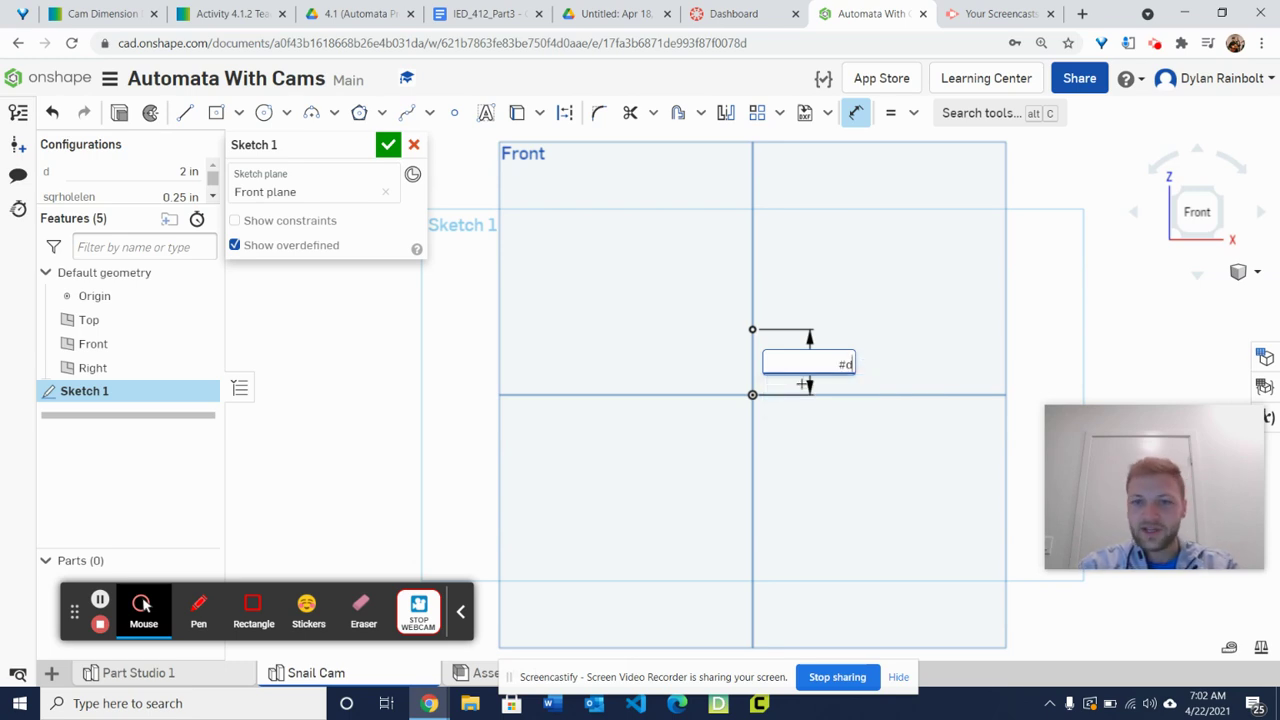
pyautogui.write('/4')
pyautogui.press('BackSpace')
pyautogui.press('BackSpace')
pyautogui.write('*')
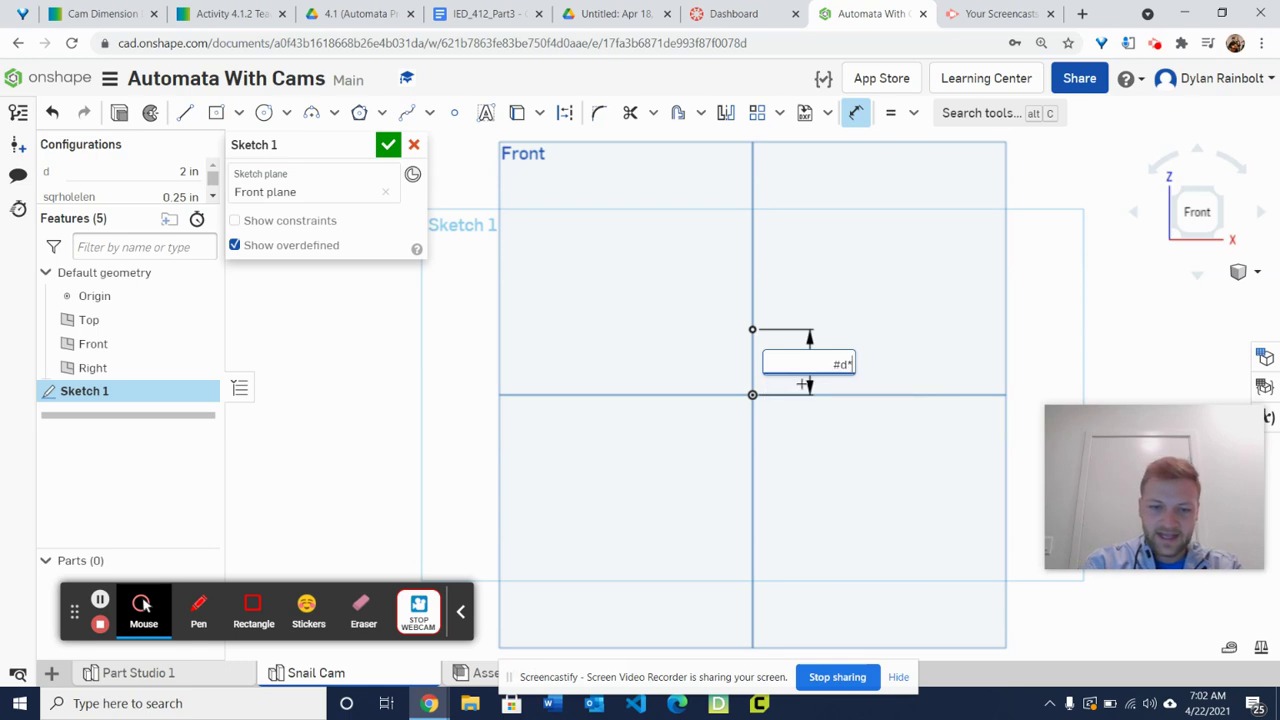
pyautogui.write('(4/16)')
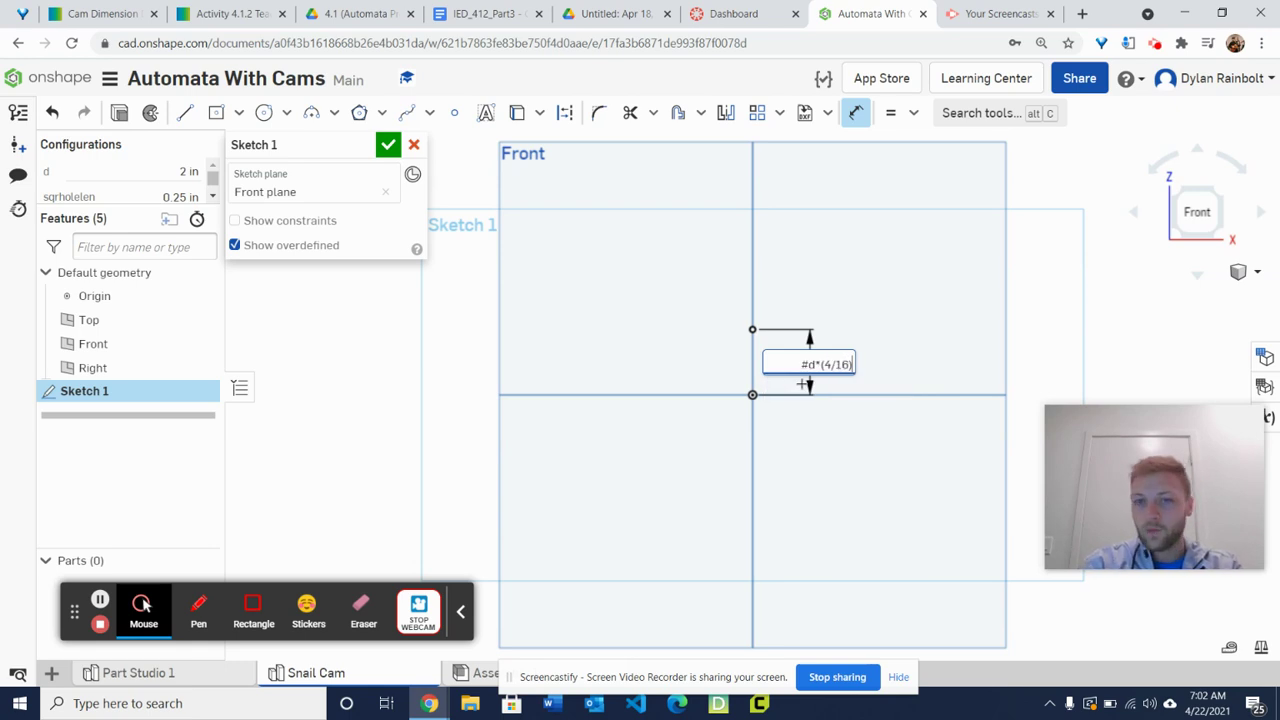
pyautogui.press('Return')
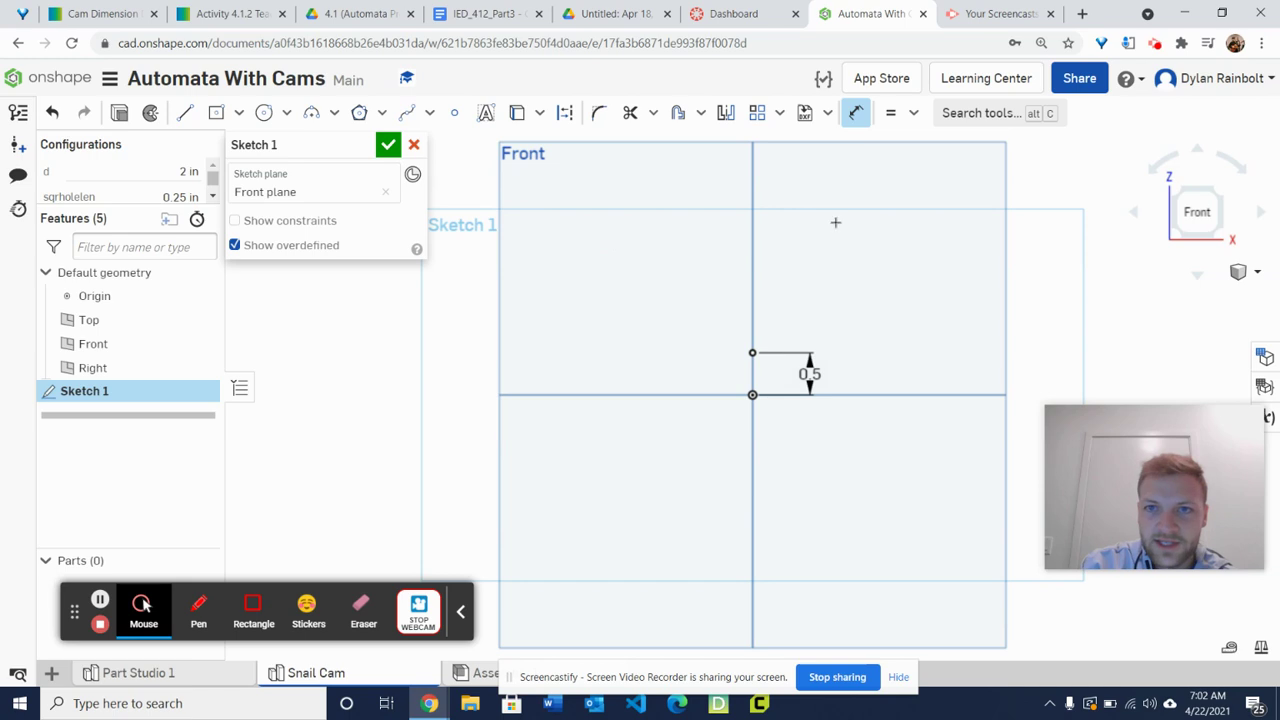
# Place a sketch point on the horizontal axis about 0.92 in left of the origin and dimension its distance to the origin
pyautogui.click(454, 113)
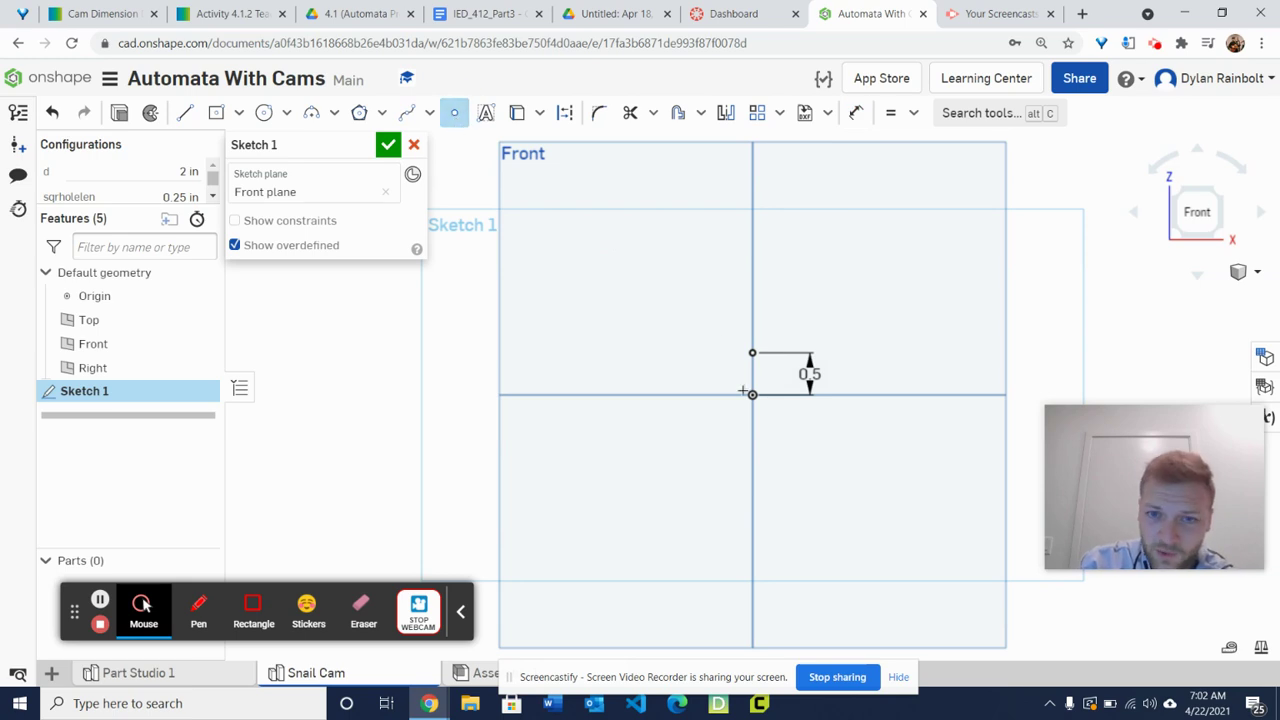
pyautogui.click(674, 394)
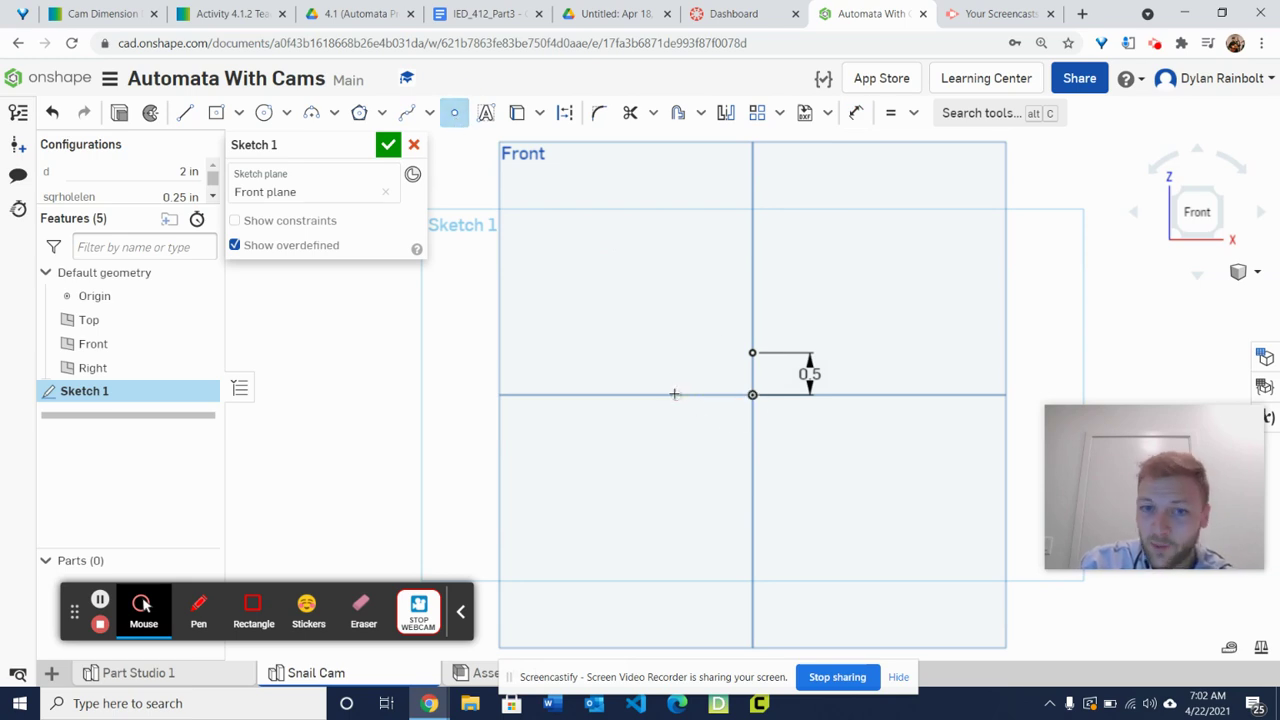
pyautogui.click(858, 110)
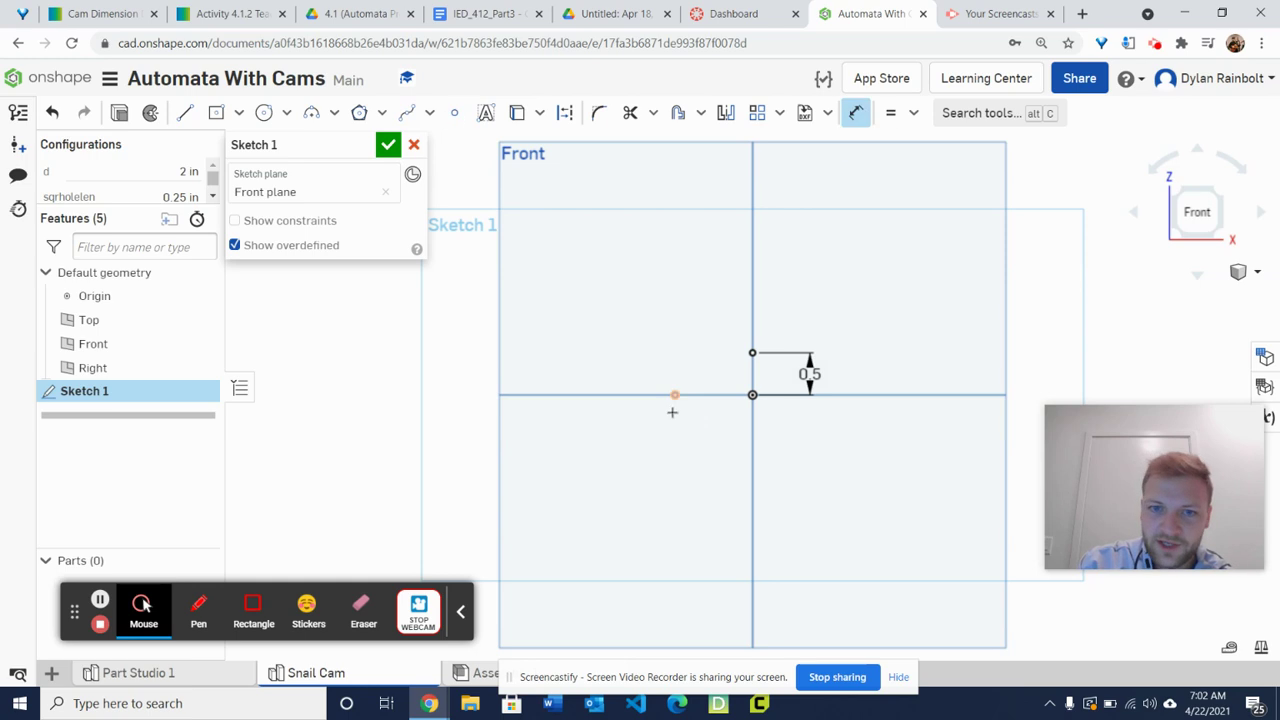
pyautogui.click(675, 395)
pyautogui.click(752, 394)
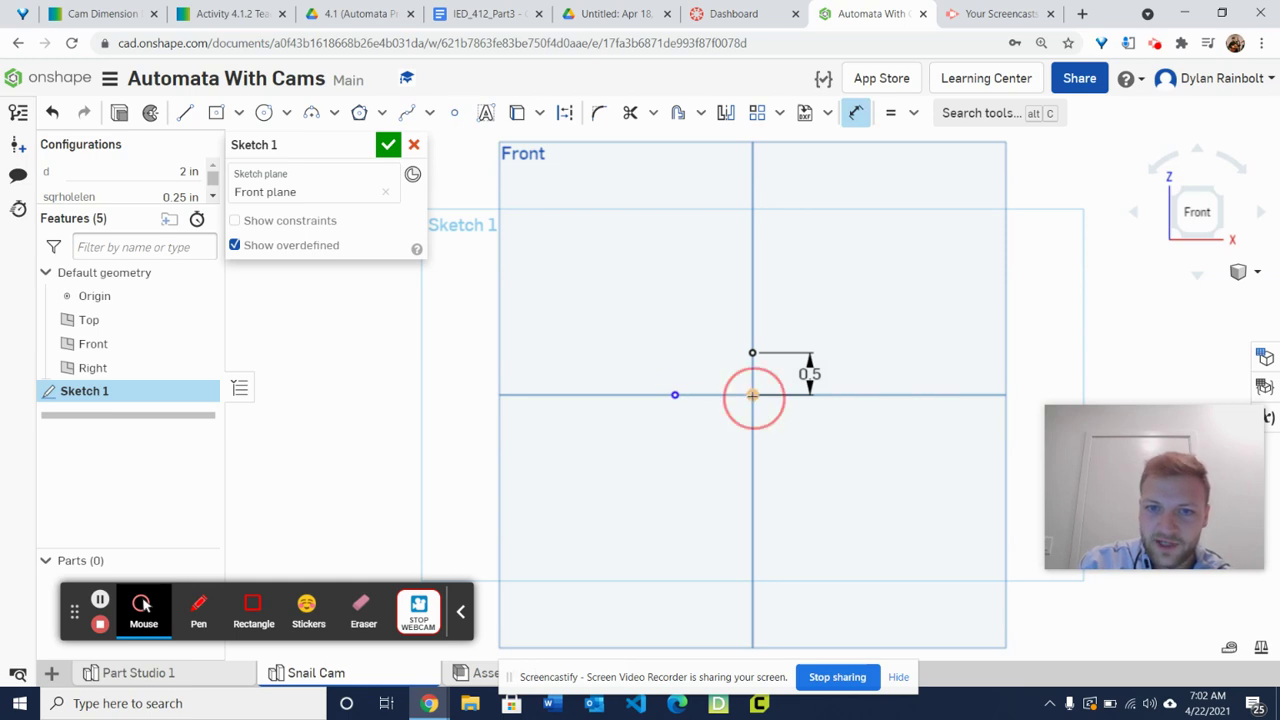
pyautogui.click(700, 431)
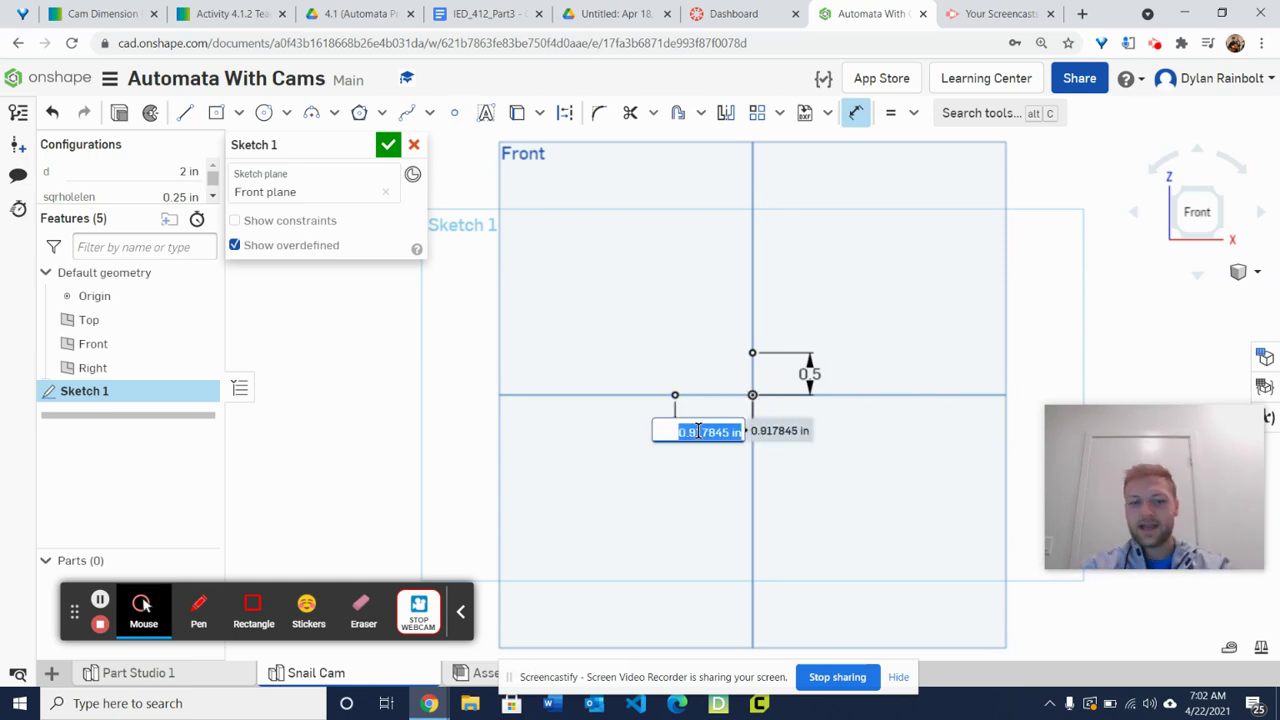
# Set the horizontal dimension between the origin and the point to its left to #d*(5/16)
pyautogui.write('#d')
pyautogui.press('Return')
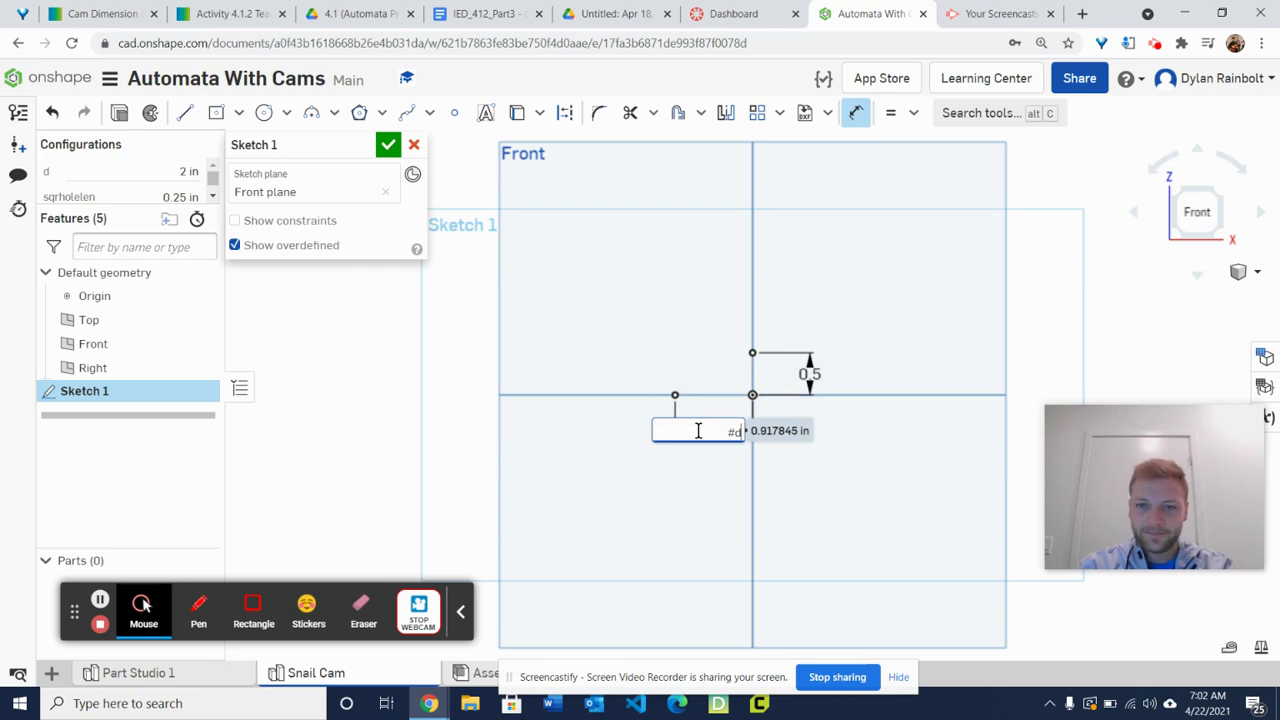
pyautogui.write('(')
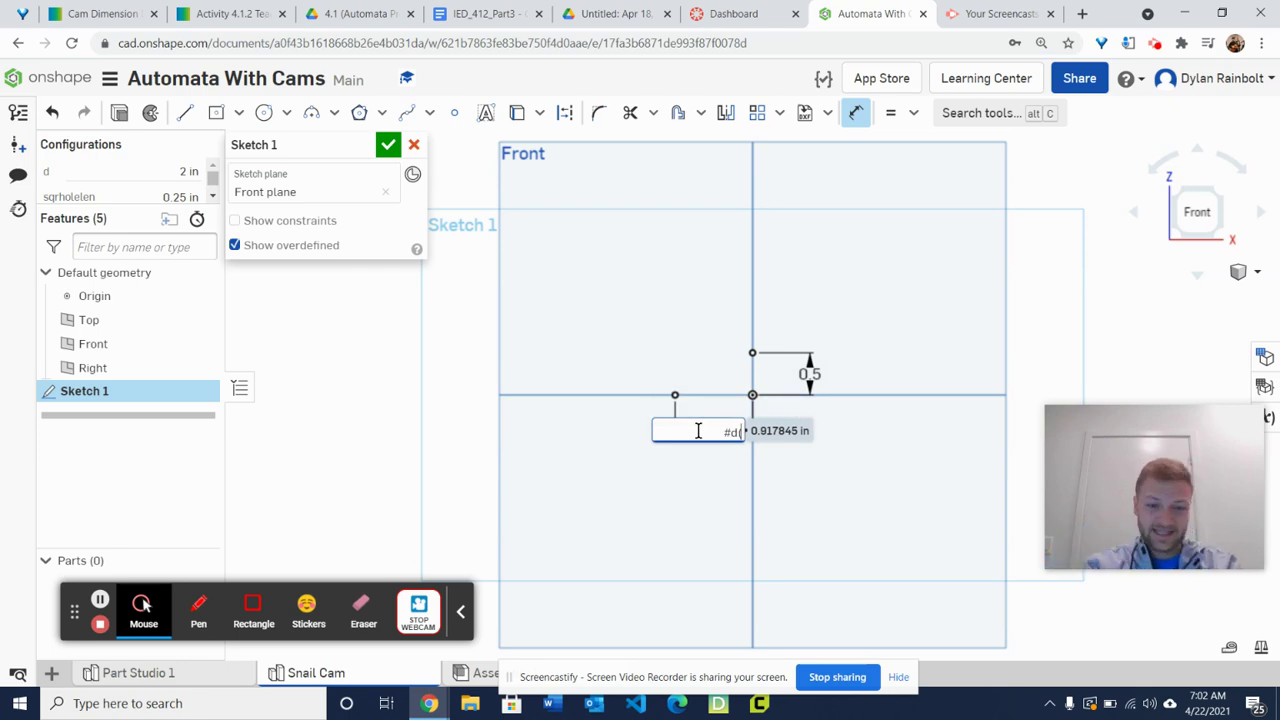
pyautogui.write('5/16)')
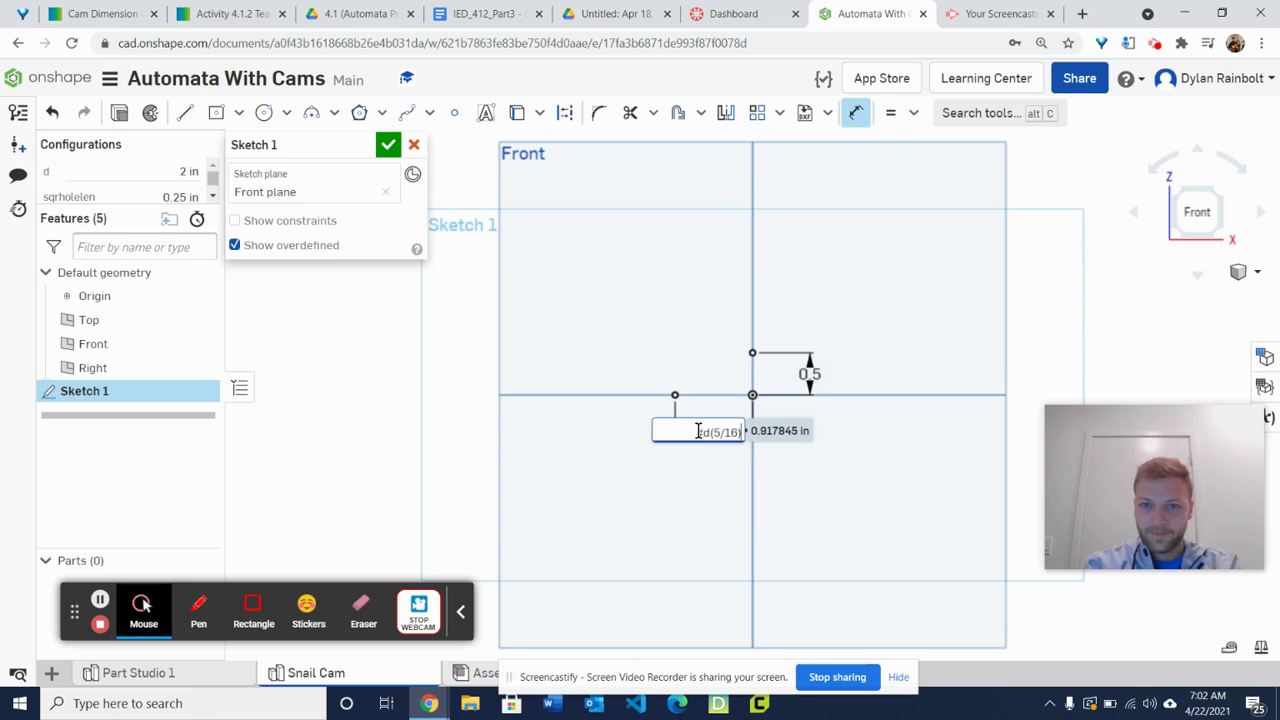
pyautogui.press('Return')
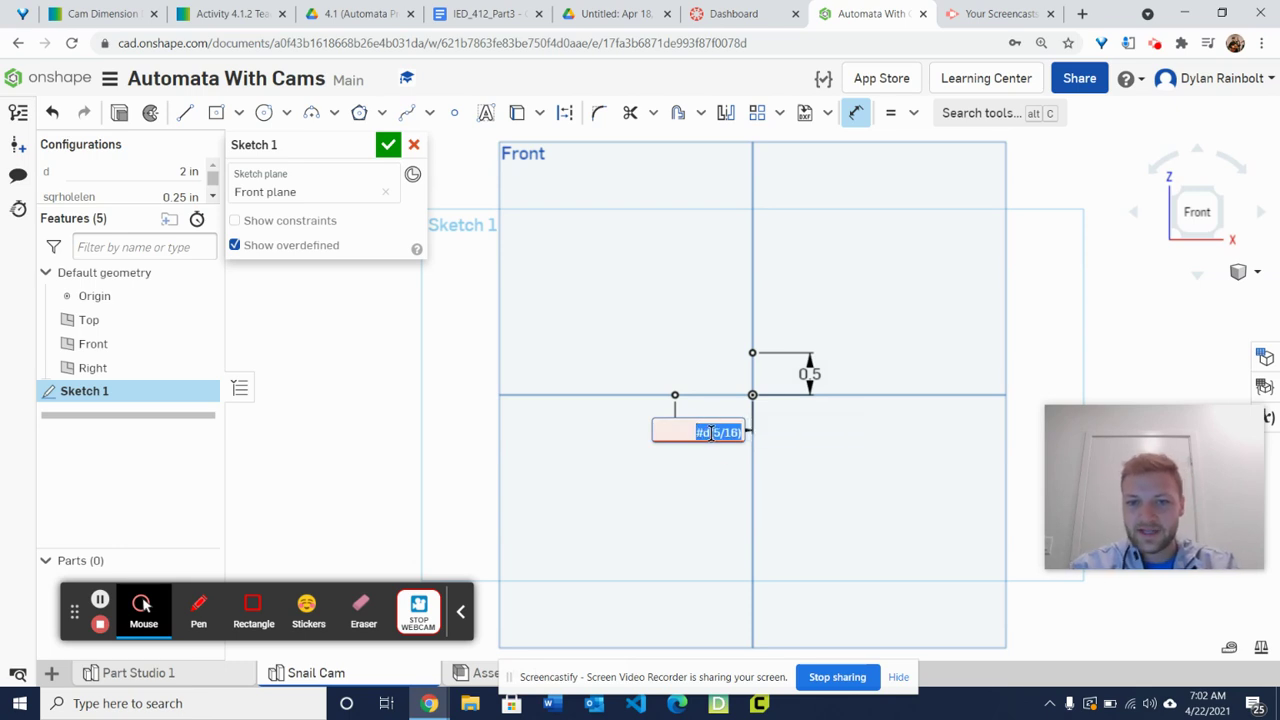
pyautogui.press('Home')
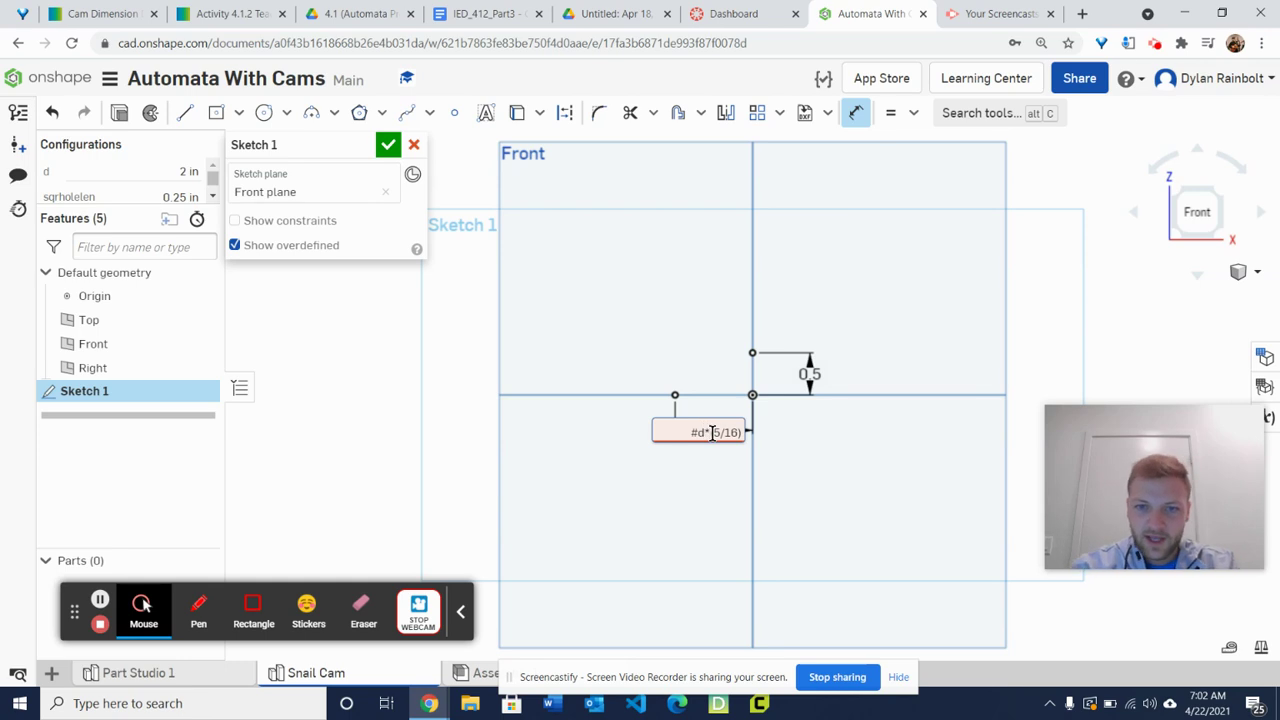
pyautogui.doubleClick(706, 432)
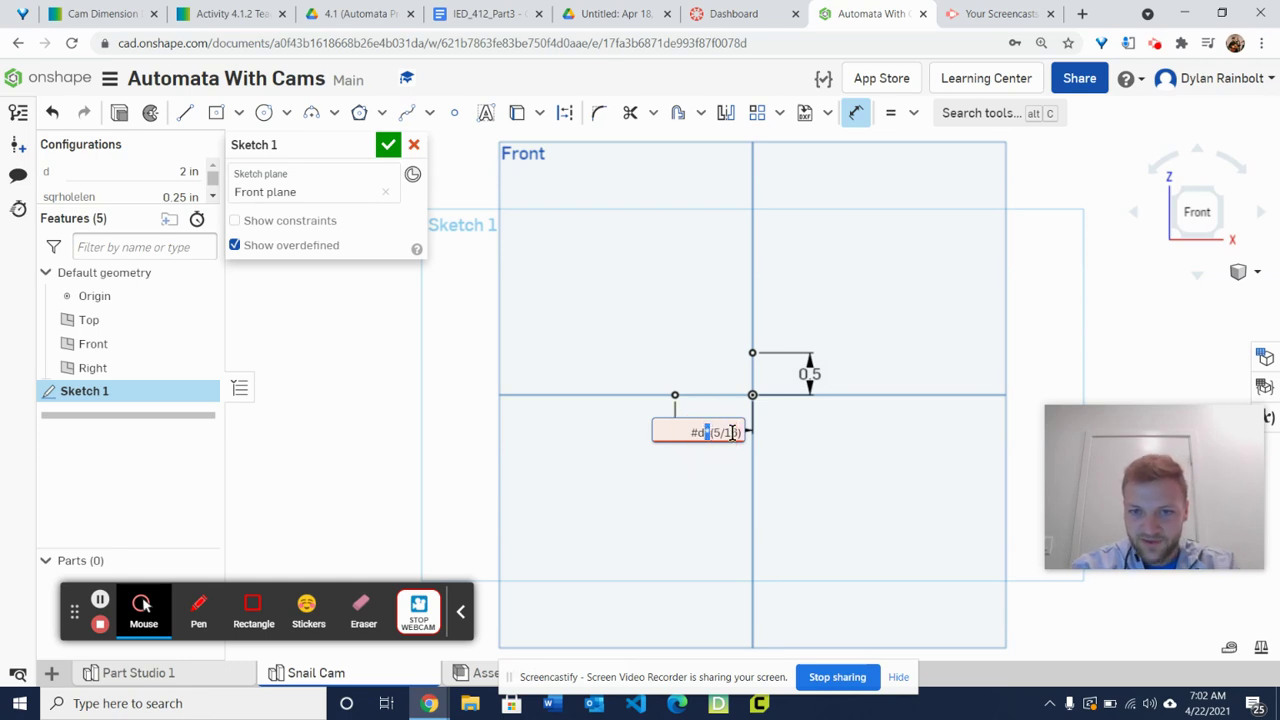
pyautogui.write('*')
pyautogui.press('Return')
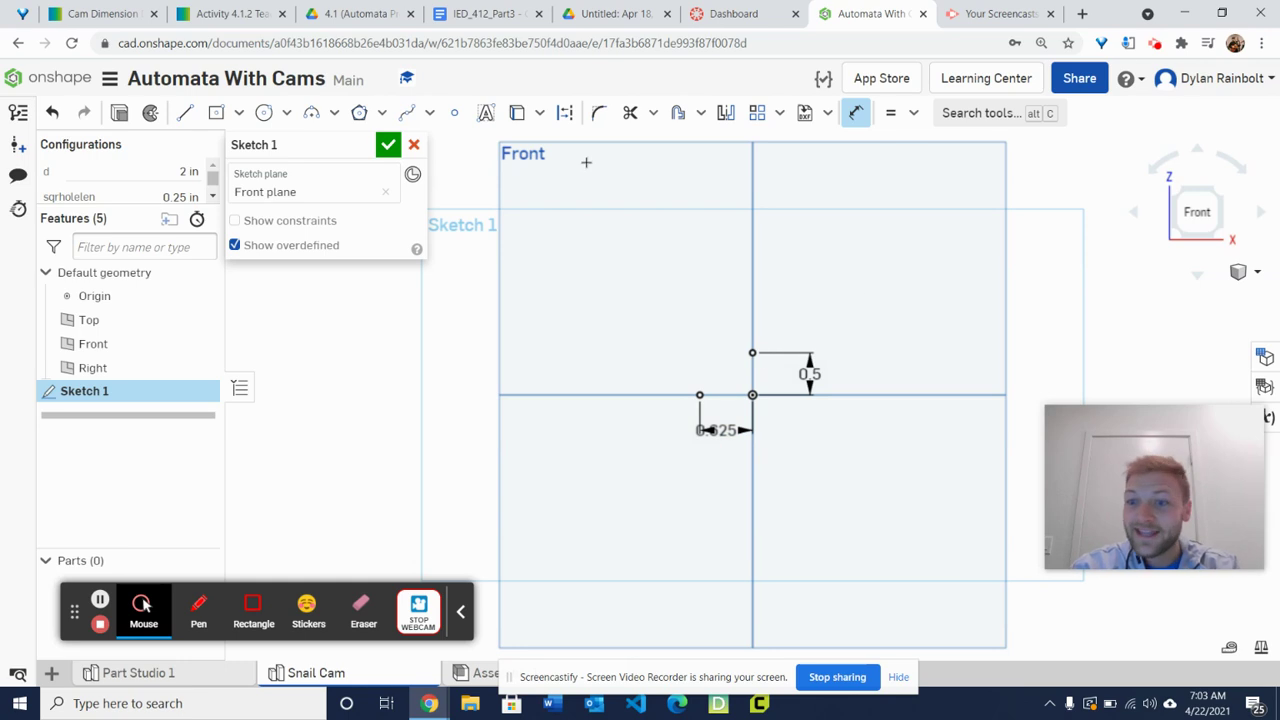
# Place a sketch point on the vertical axis about 1.07 in below the origin and dimension its vertical distance to the origin
pyautogui.click(456, 112)
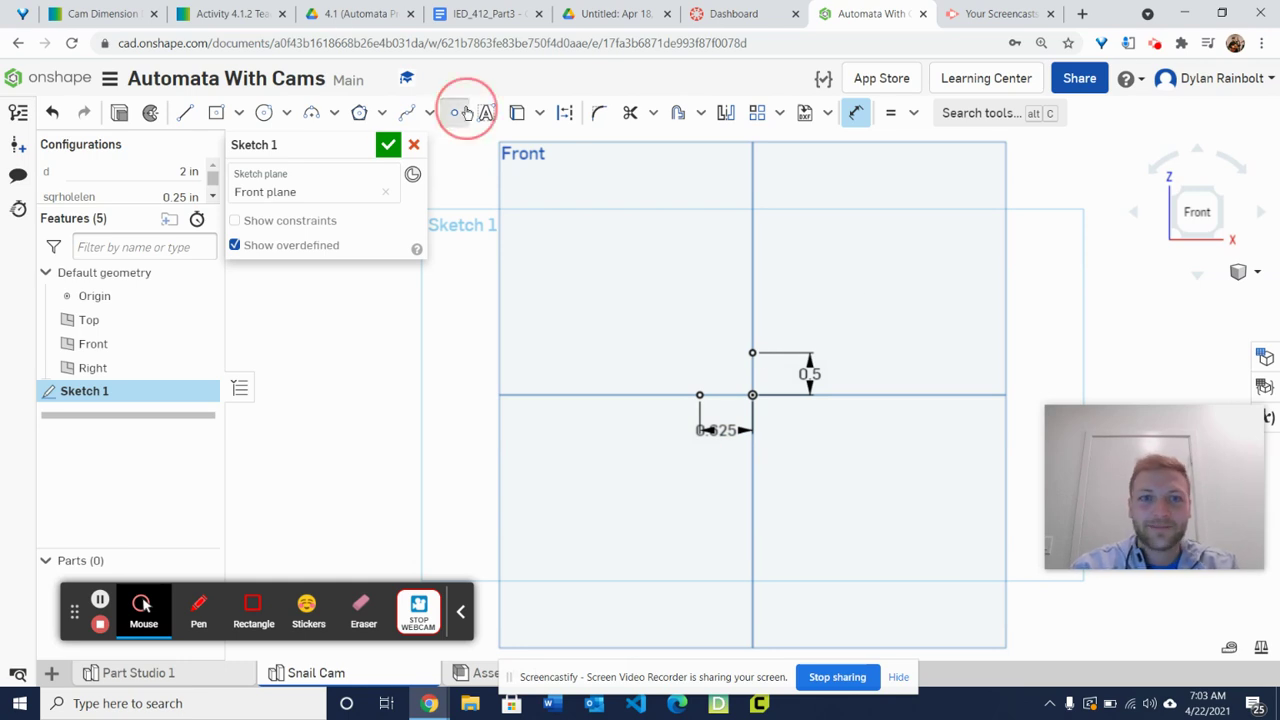
pyautogui.click(753, 485)
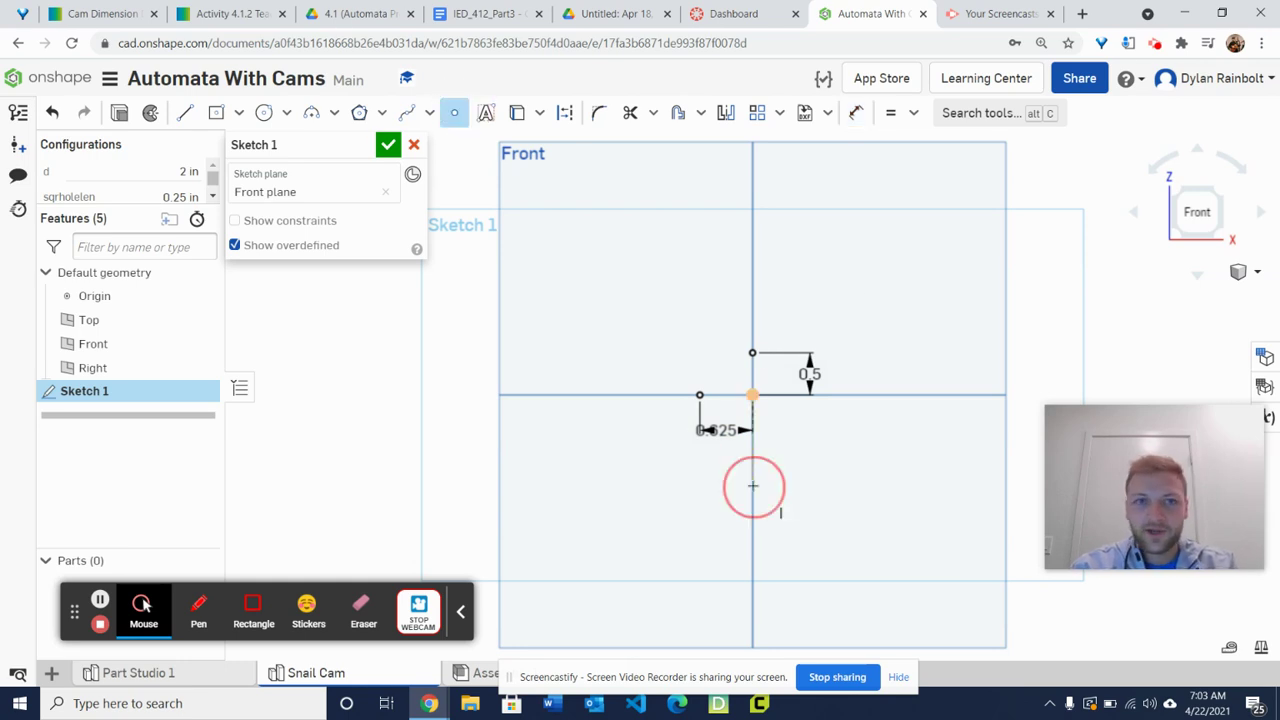
pyautogui.click(855, 116)
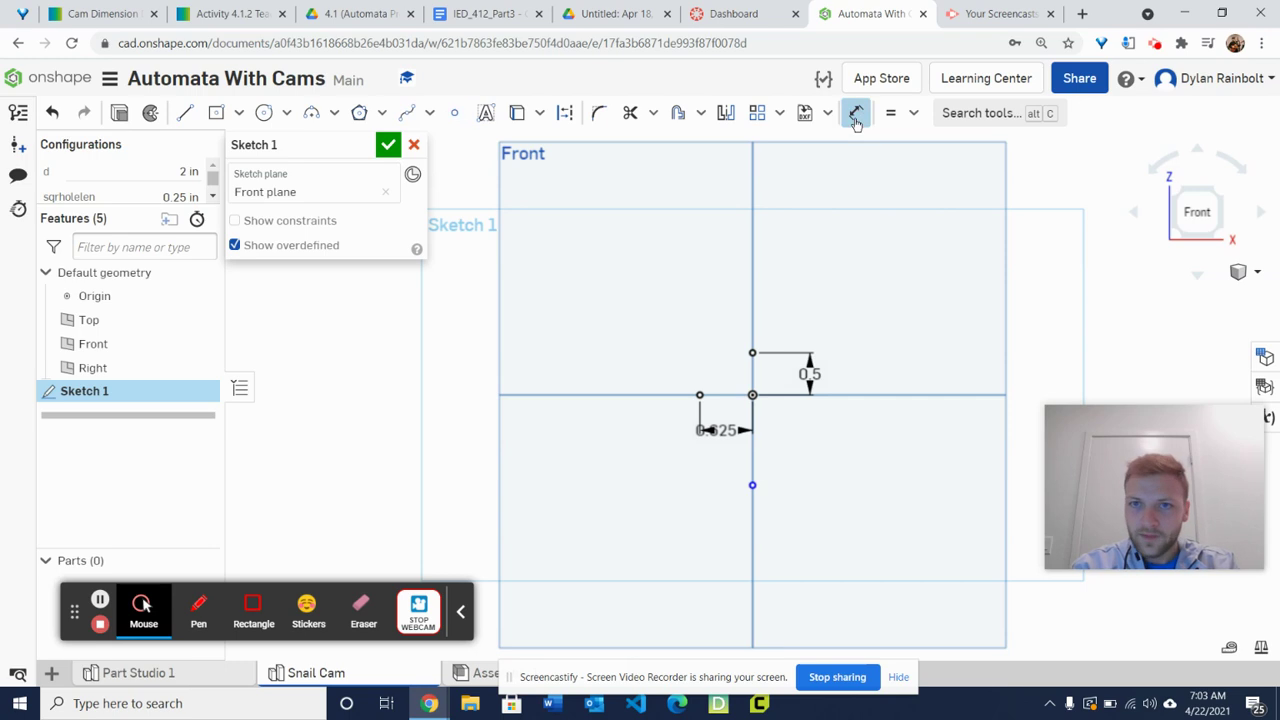
pyautogui.click(752, 485)
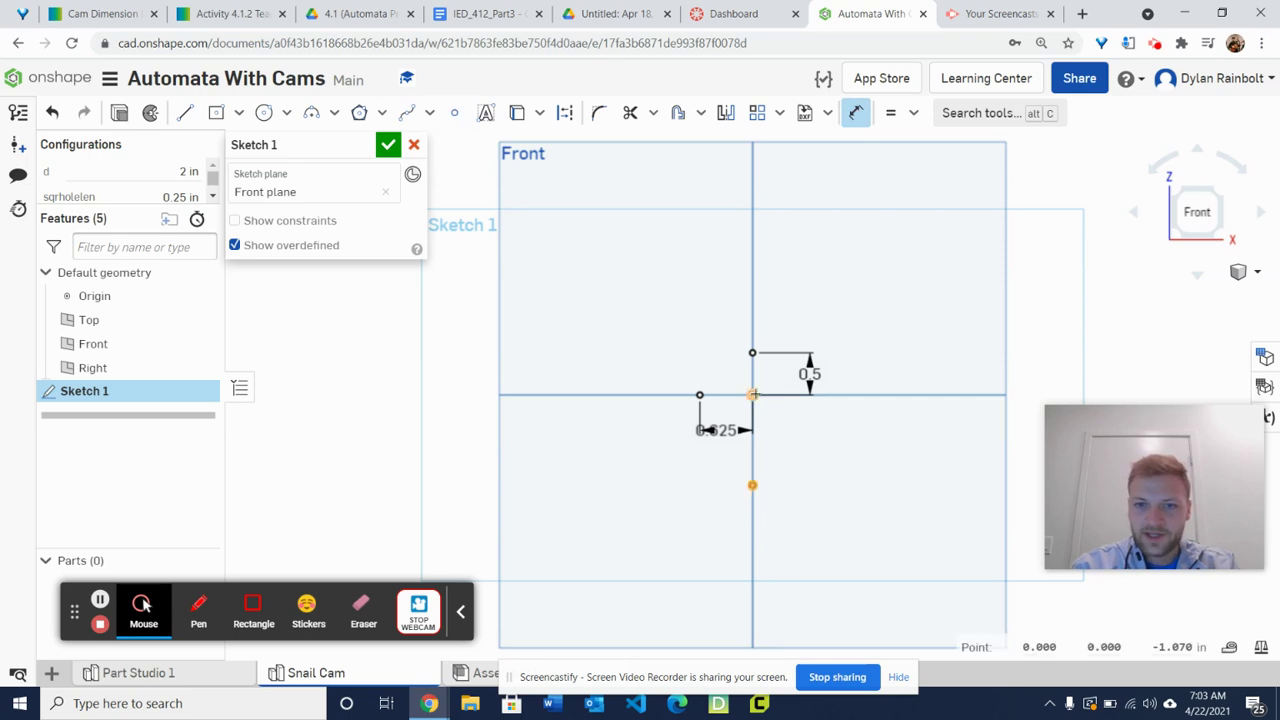
pyautogui.click(753, 395)
pyautogui.click(786, 446)
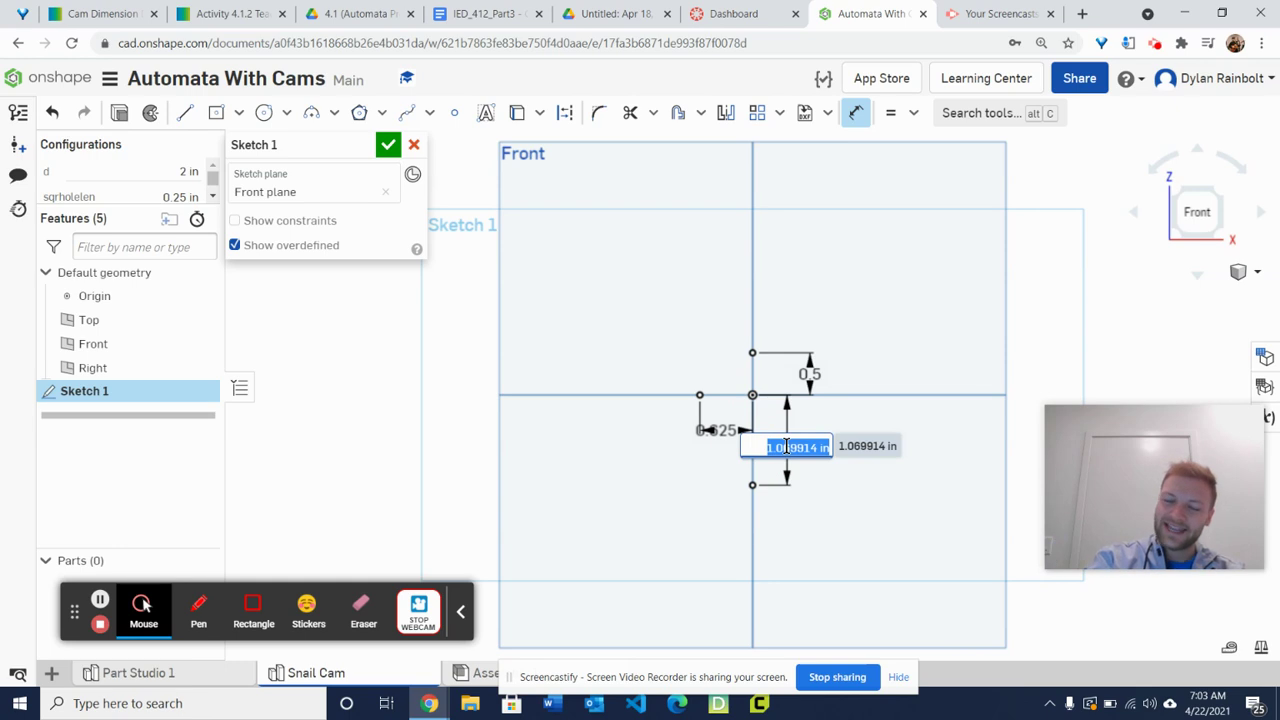
# Set the vertical dimension between the origin and the point below it to #d*(6/16)
pyautogui.write('#d')
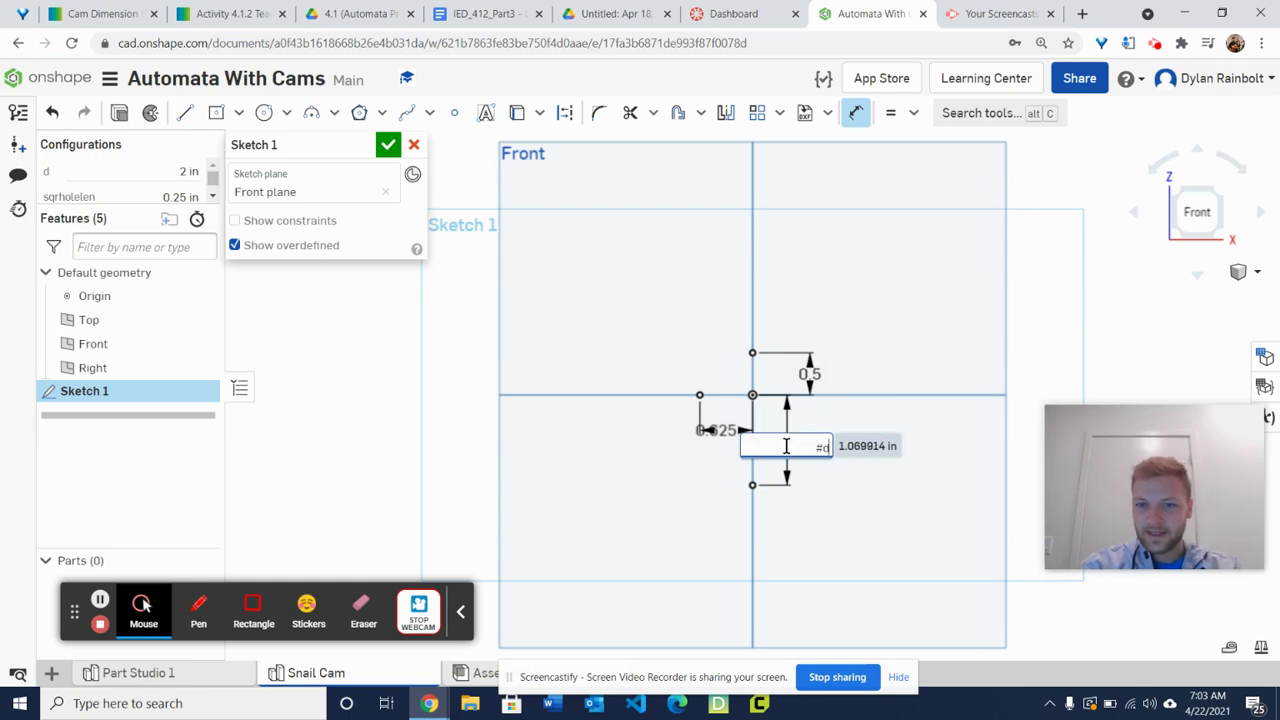
pyautogui.write('*(')
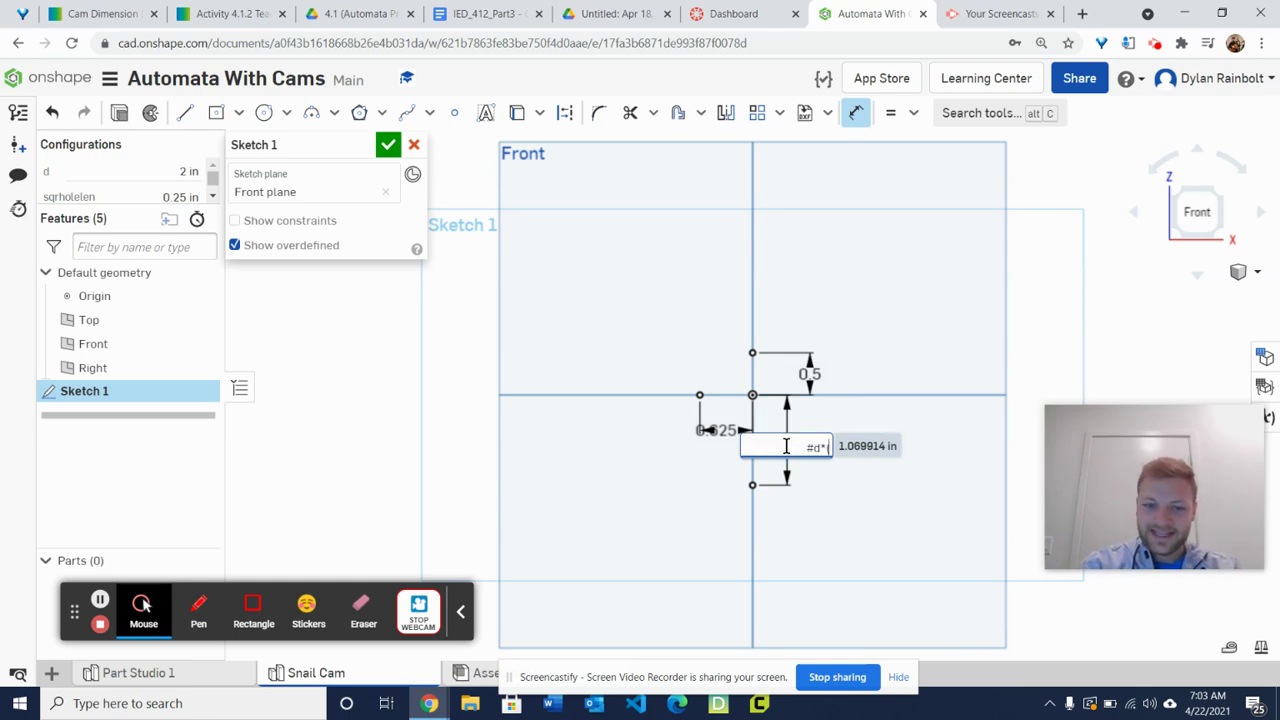
pyautogui.write('0.535)')
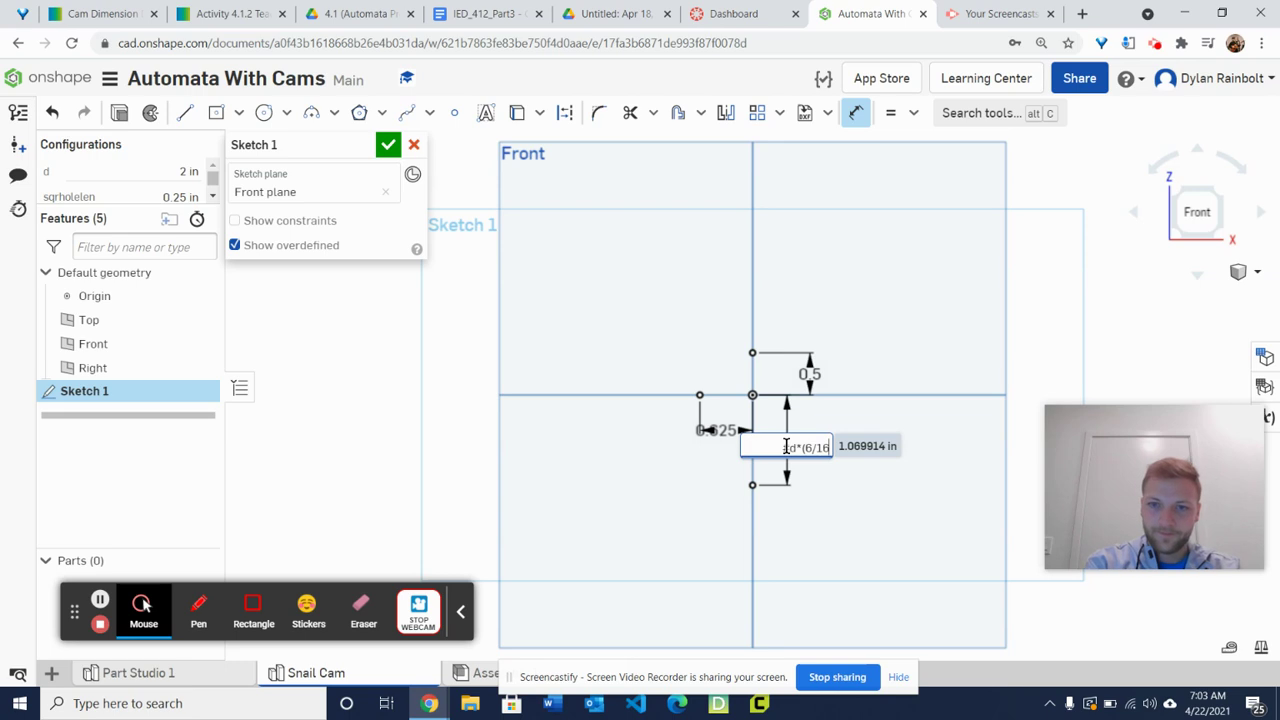
pyautogui.press('Return')
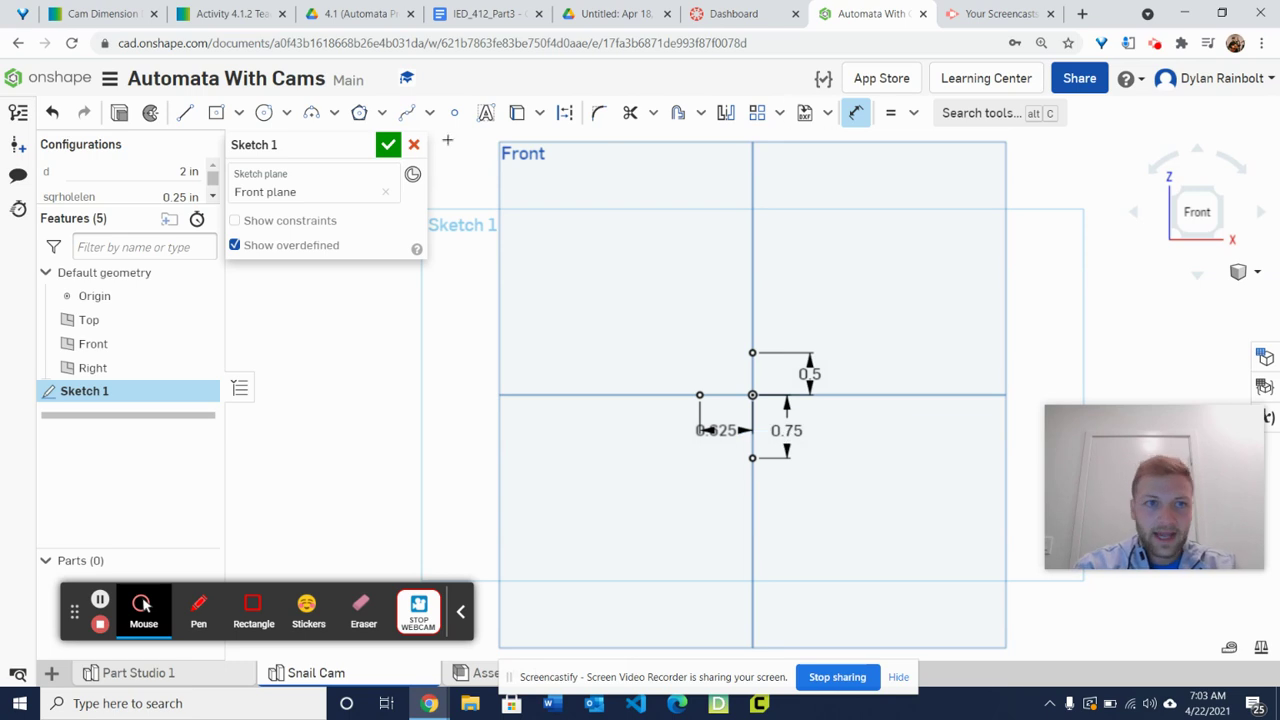
# Place a sketch point on the horizontal axis about 0.98 in right of the origin and dimension its horizontal distance to the origin
pyautogui.click(454, 112)
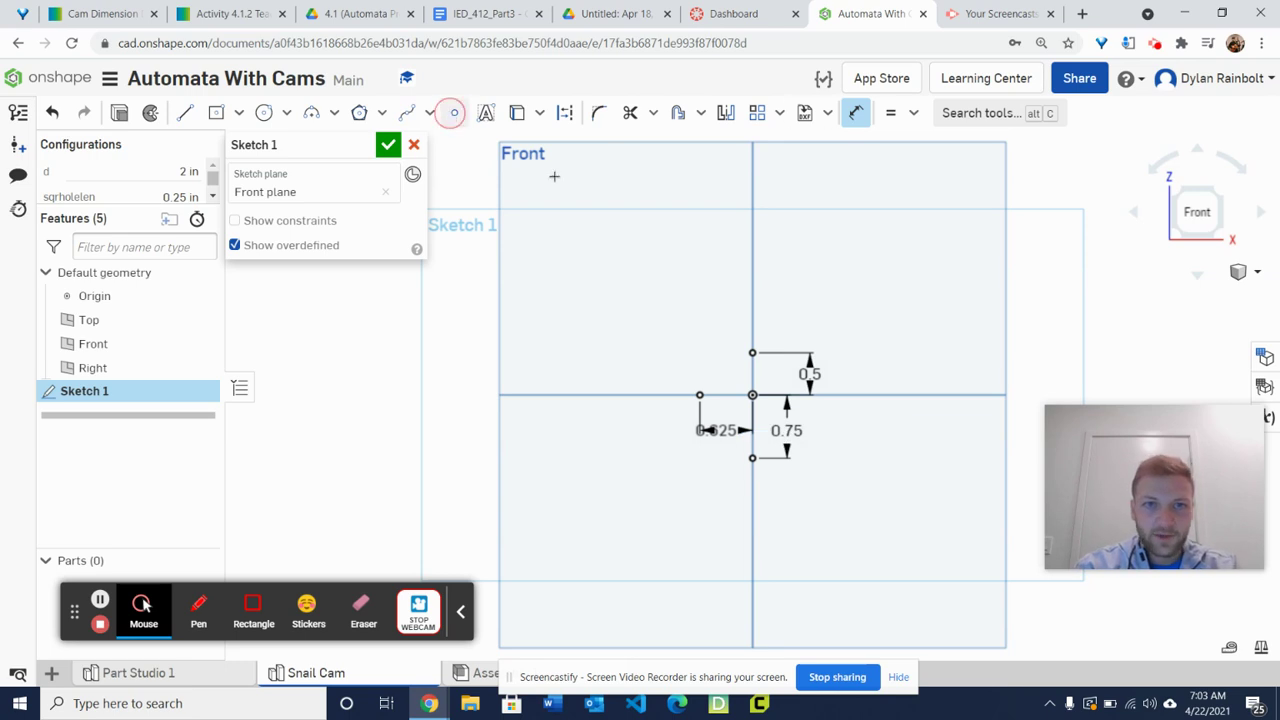
pyautogui.click(835, 396)
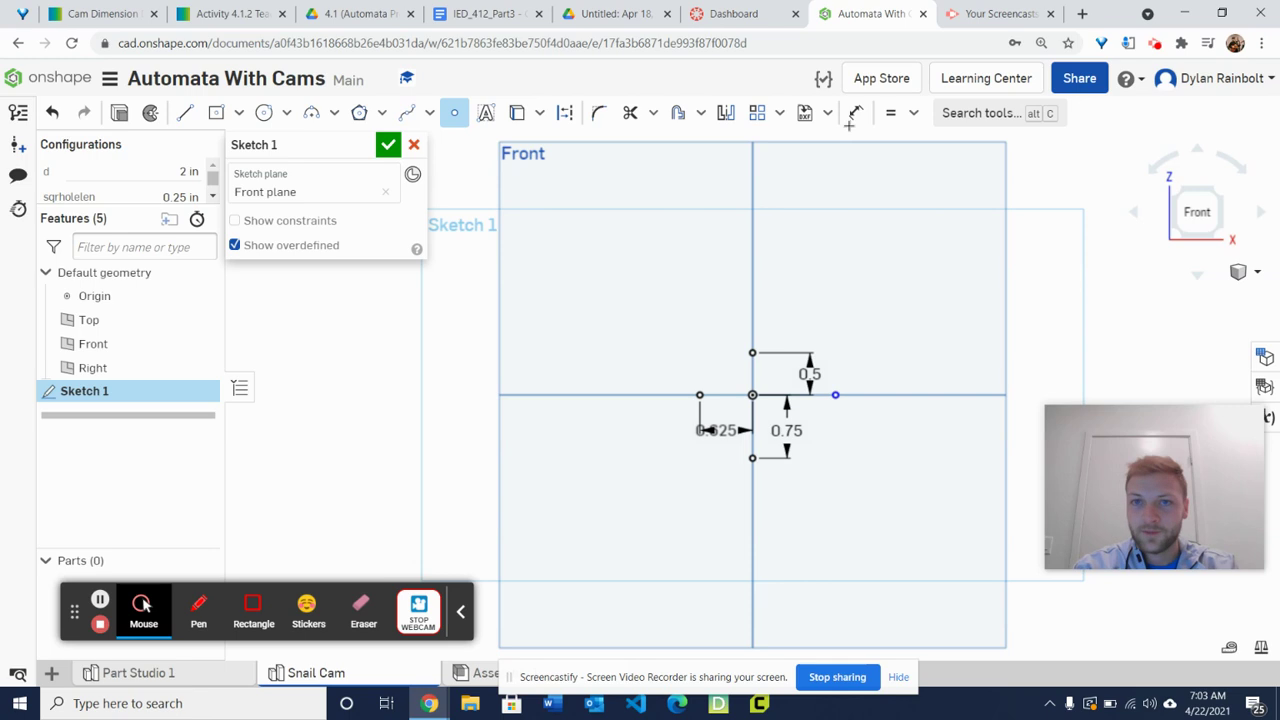
pyautogui.click(853, 114)
pyautogui.click(835, 396)
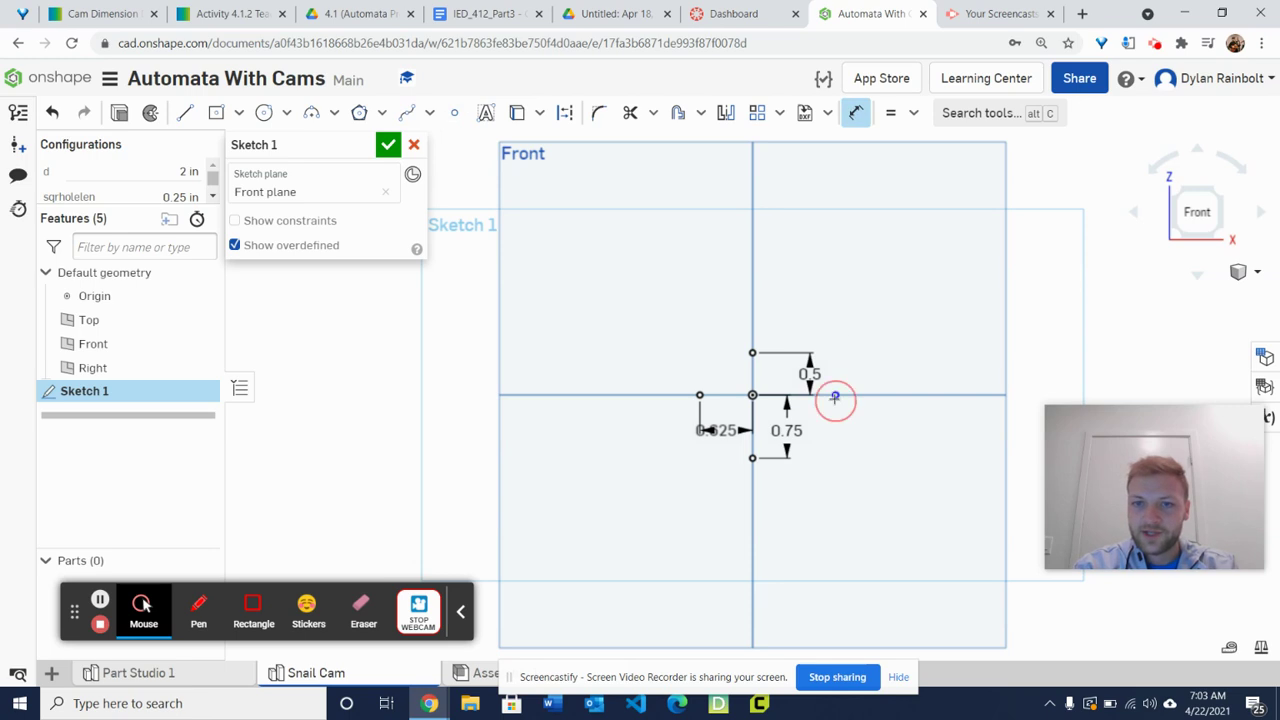
pyautogui.click(752, 395)
pyautogui.click(800, 294)
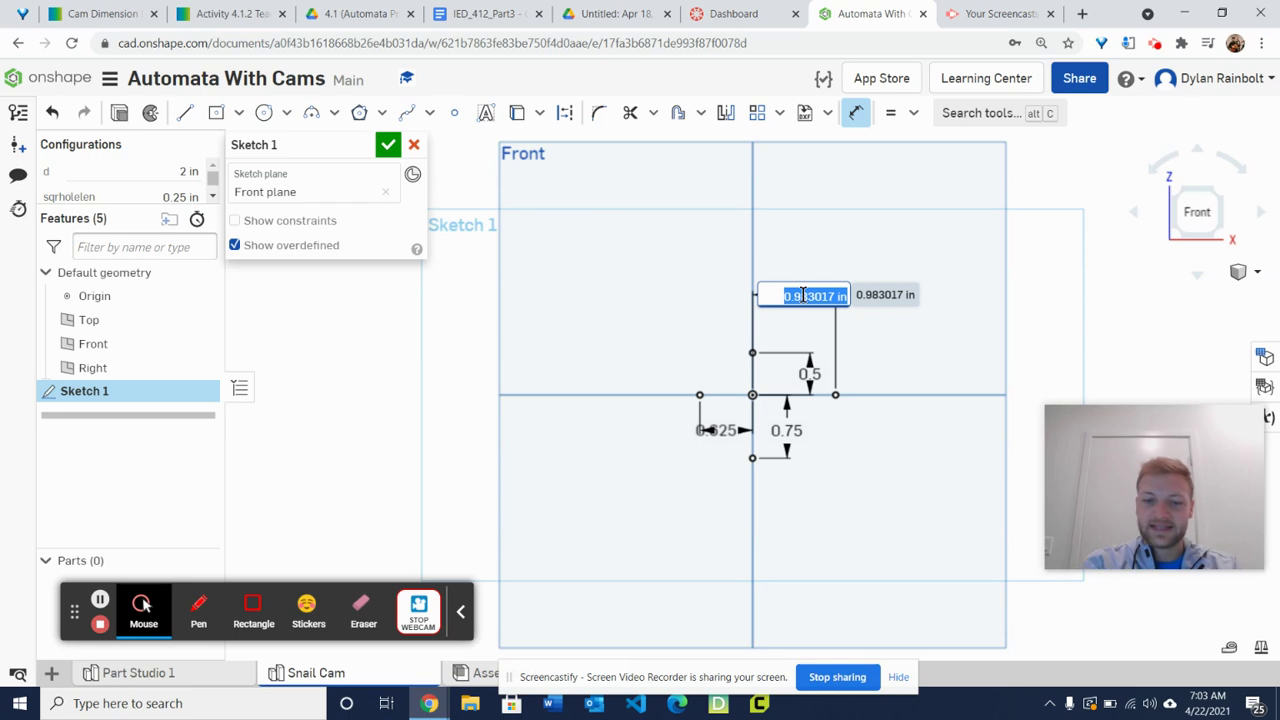
# Set the horizontal dimension between the origin and the point to its right to (7/16)*#d
pyautogui.press('BackSpace')
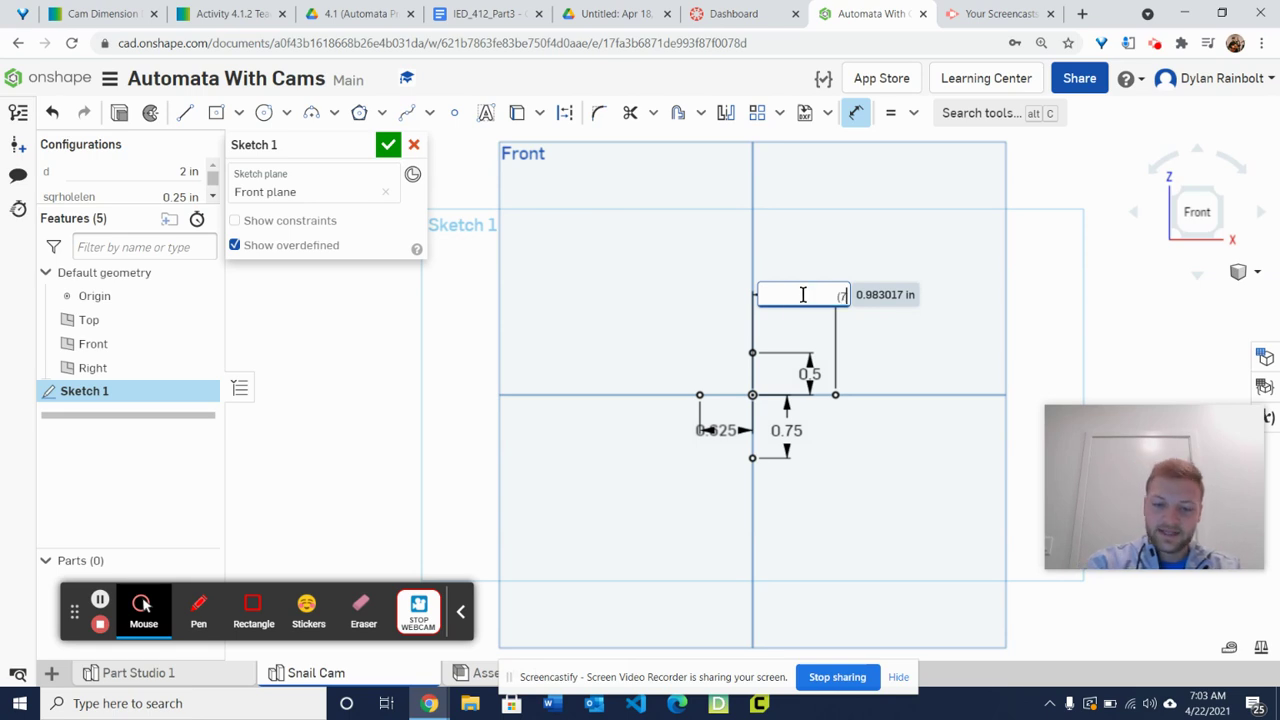
pyautogui.write('(7/16)*d')
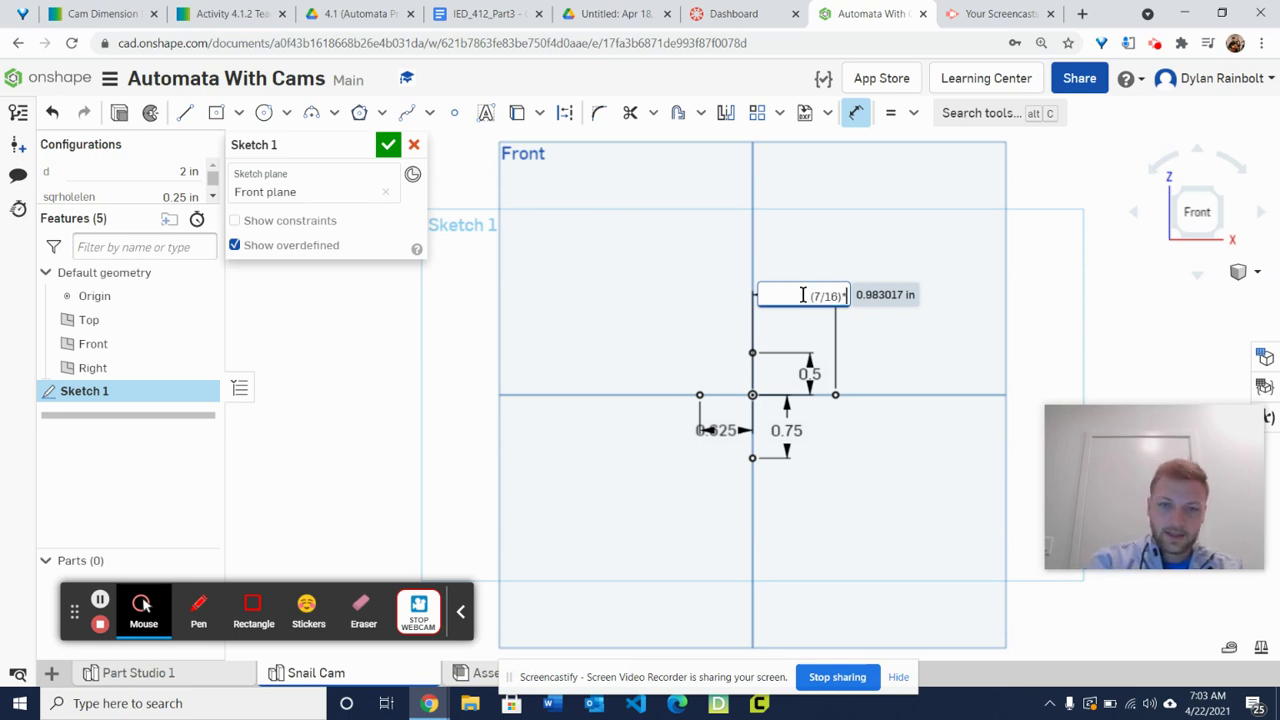
pyautogui.press('Return')
pyautogui.press('Return')
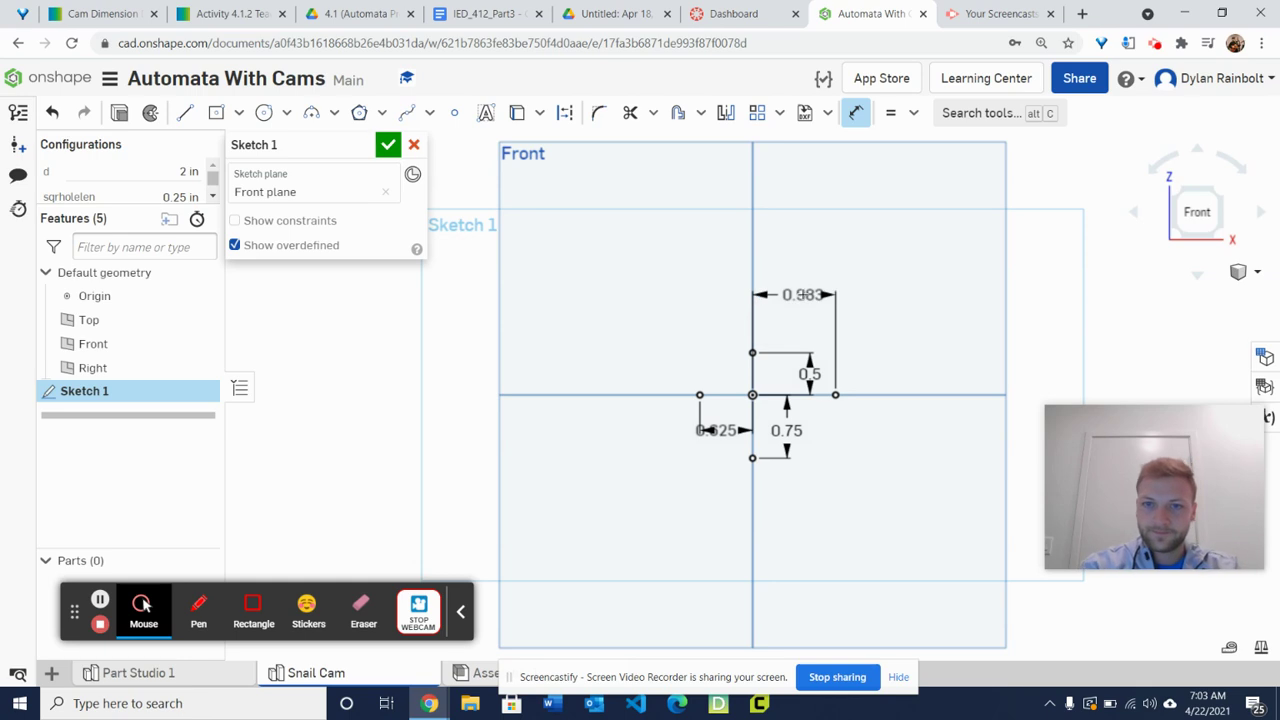
# Place a second sketch point on the vertical axis about 1.54 in above the origin and dimension its height above the horizontal axis
pyautogui.click(455, 112)
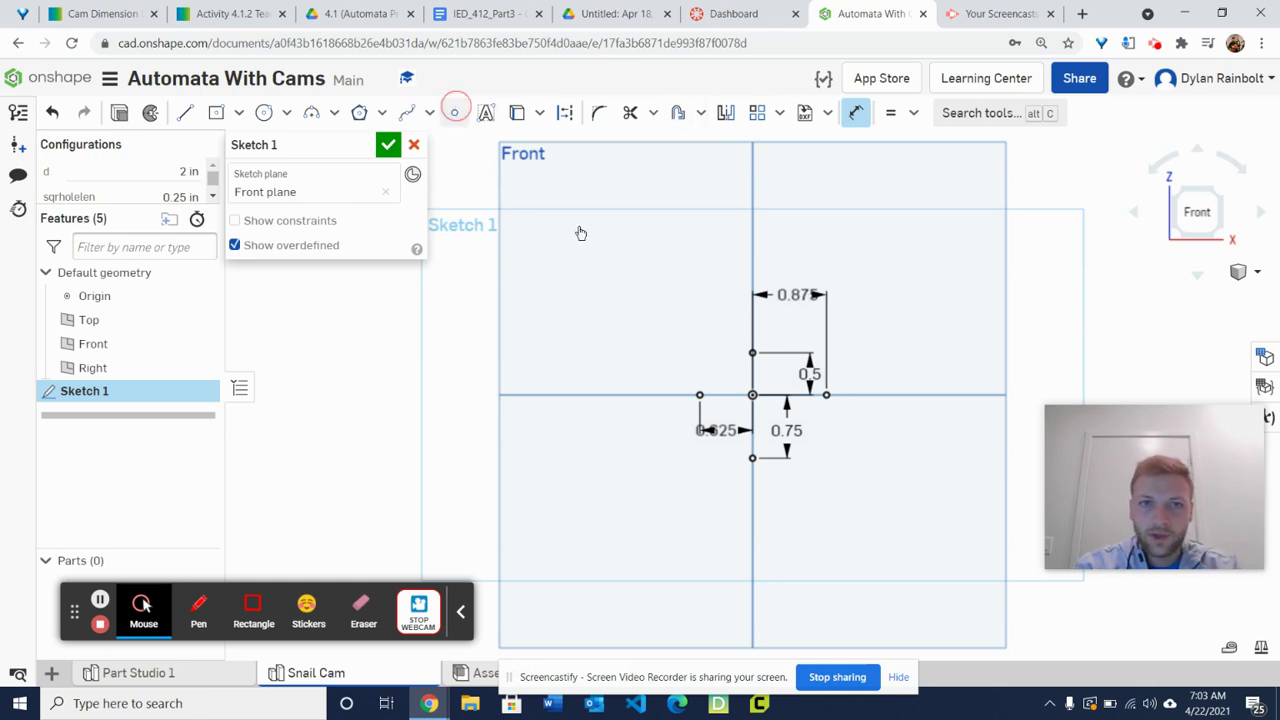
pyautogui.click(754, 264)
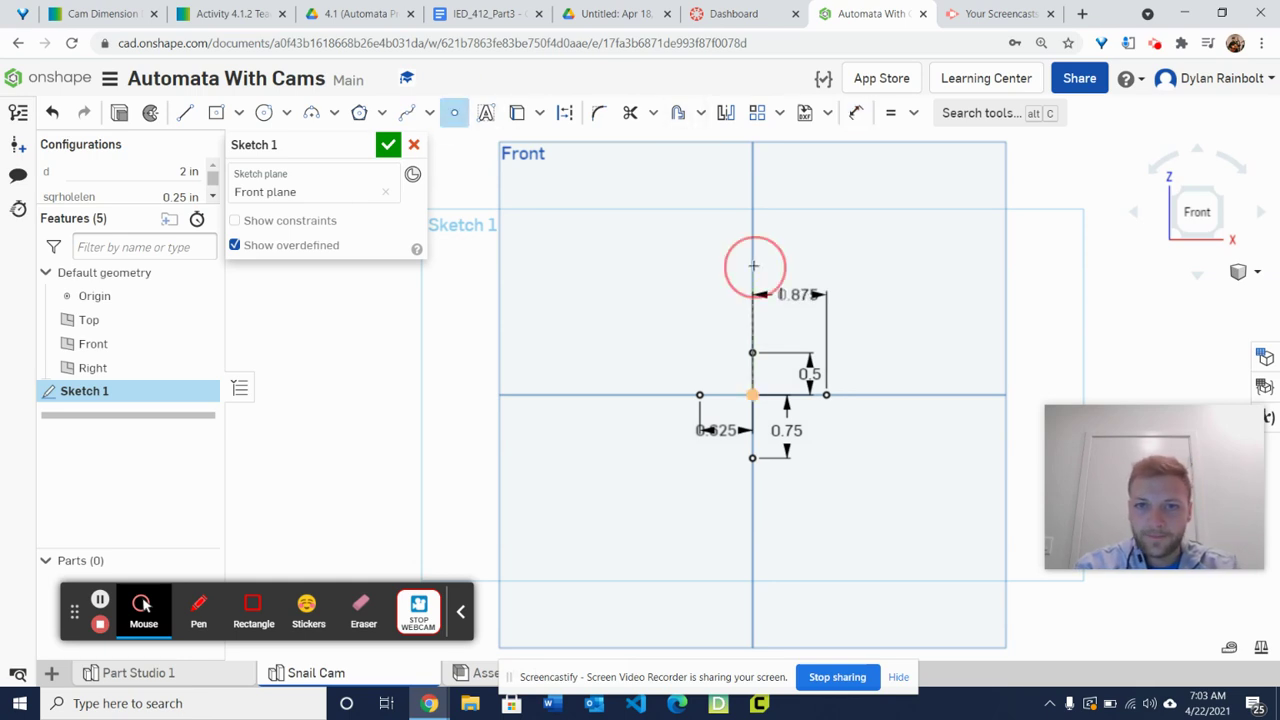
pyautogui.click(856, 112)
pyautogui.click(752, 265)
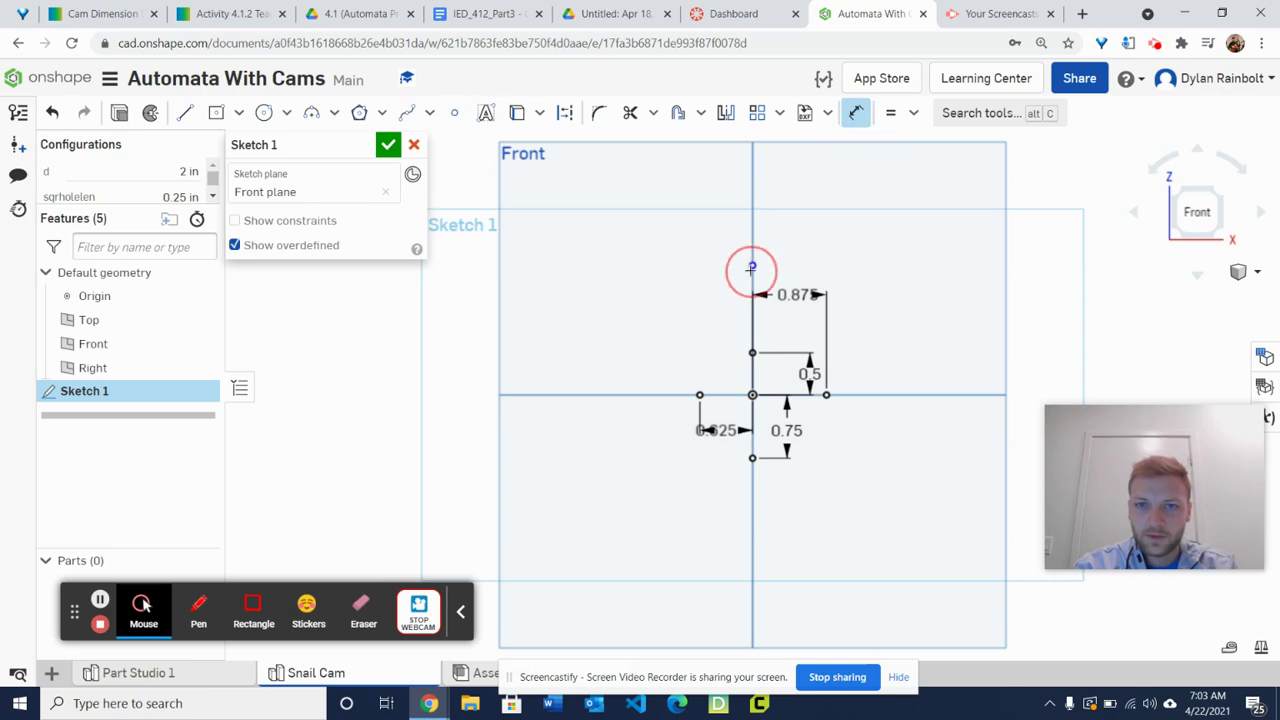
pyautogui.click(808, 393)
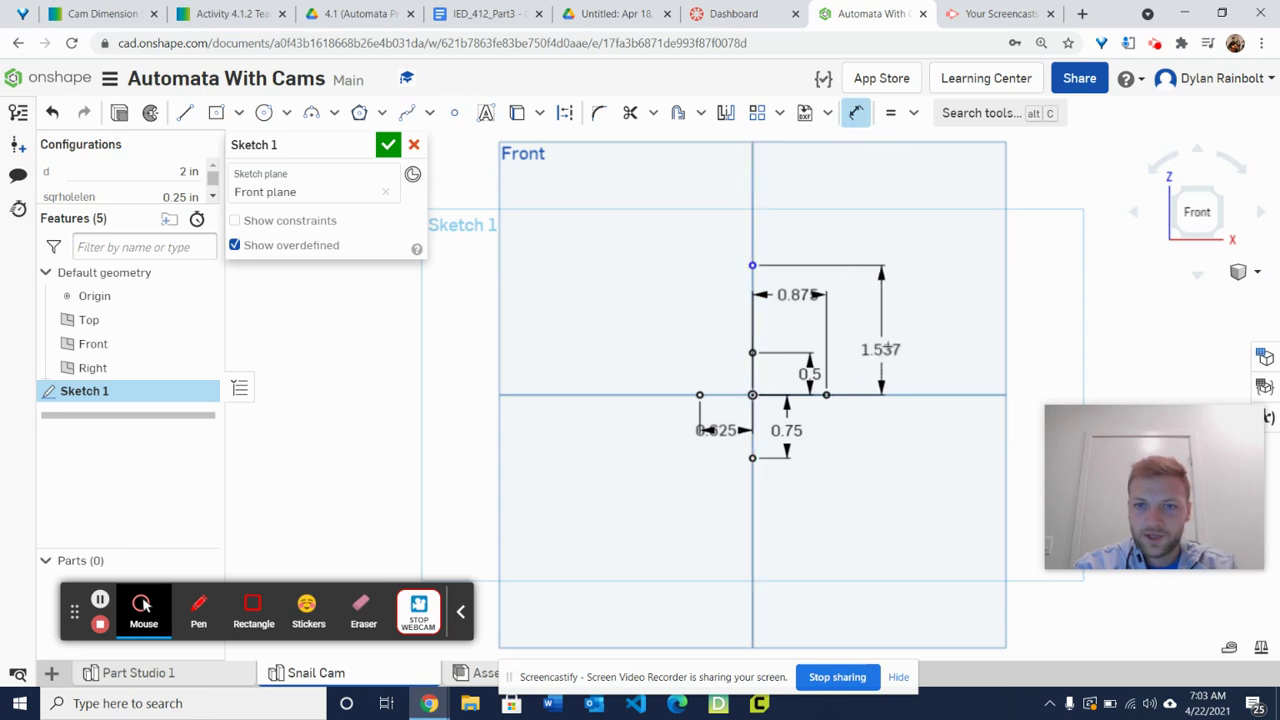
pyautogui.click(887, 347)
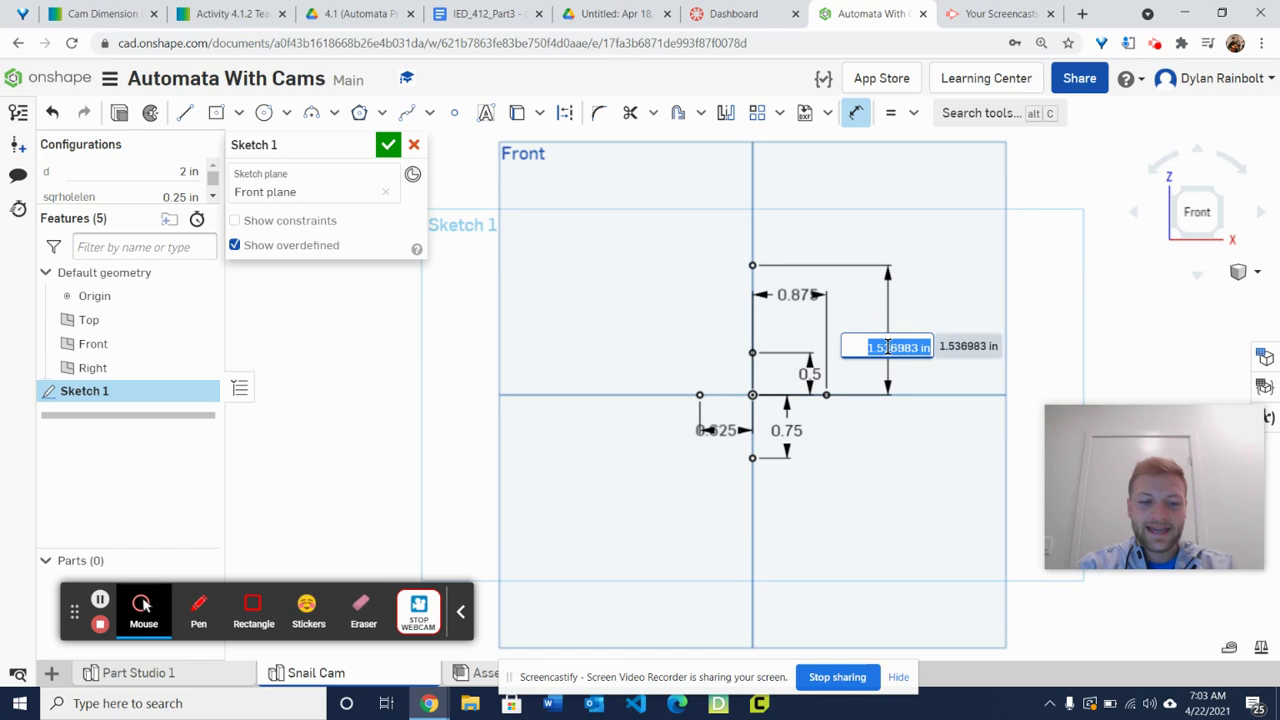
# Set the uppermost point's height dimension to #d/2 and leave the Dimension tool
pyautogui.write('#d/2')
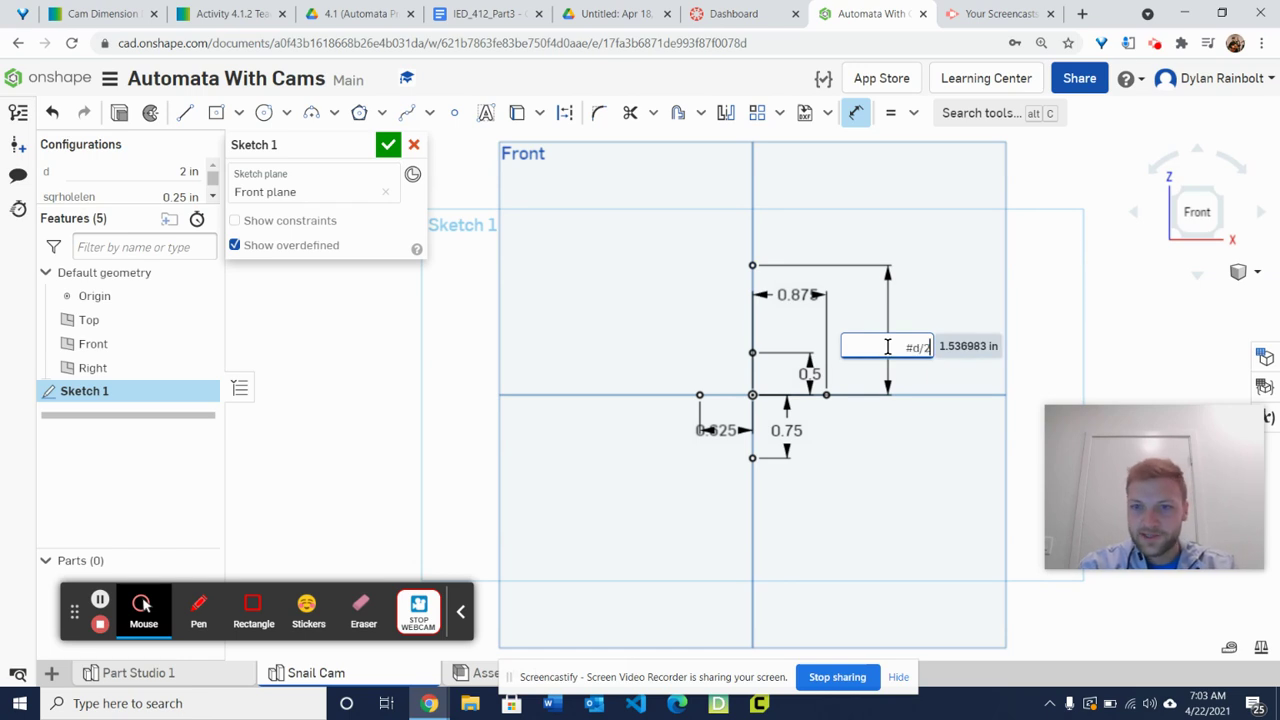
pyautogui.press('Return')
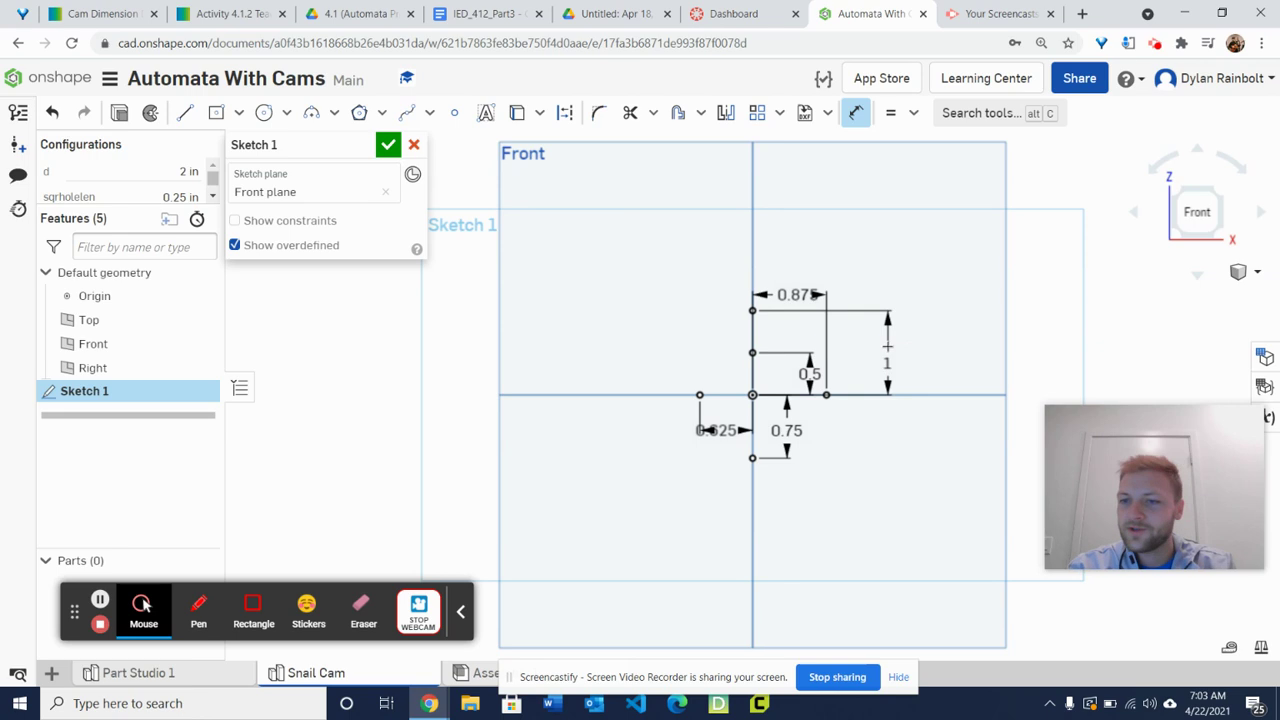
pyautogui.click(855, 112)
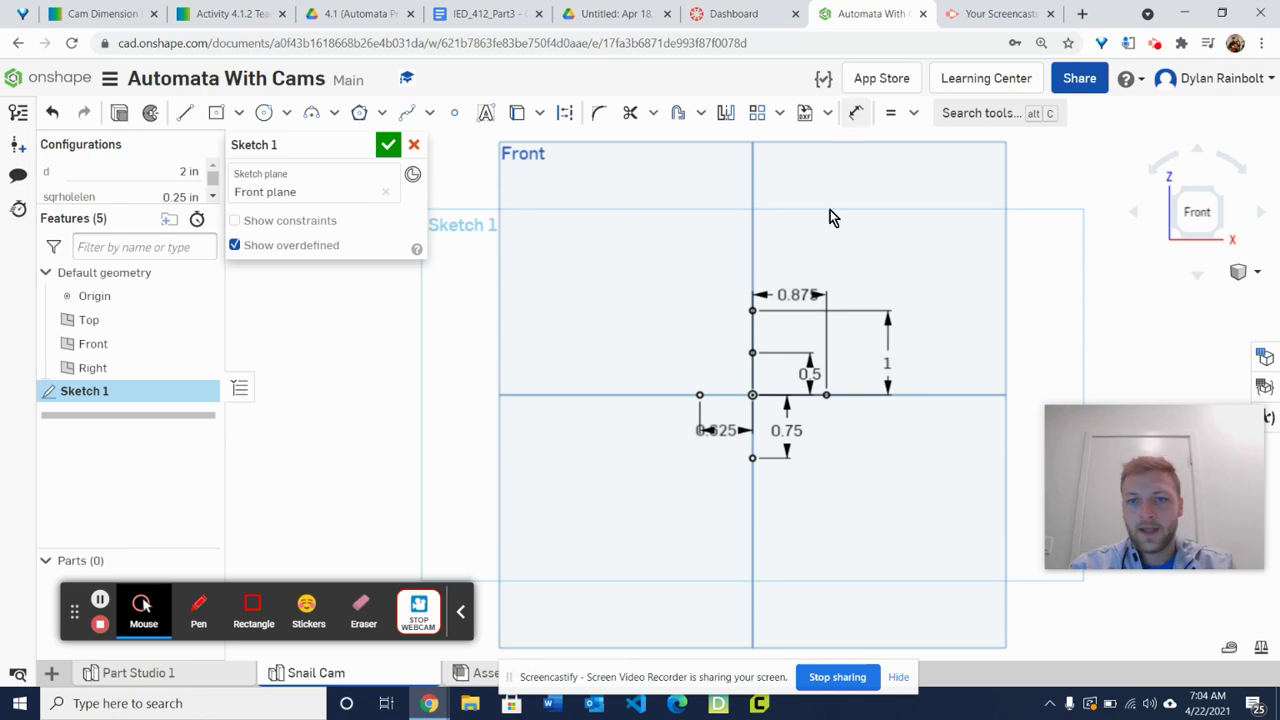
# Examine the snail cam profile in the cam dimension reference drawing in the other browser tab, and return to the Onshape sketch
pyautogui.click(715, 430)
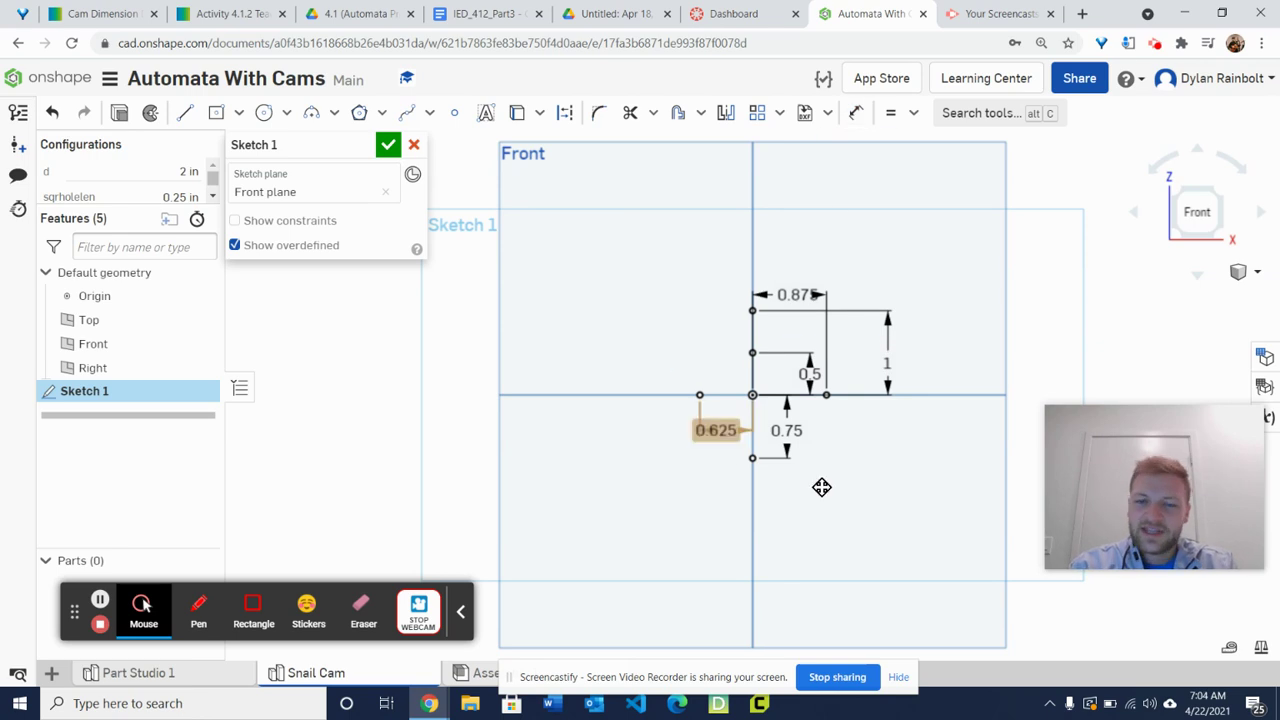
pyautogui.click(193, 10)
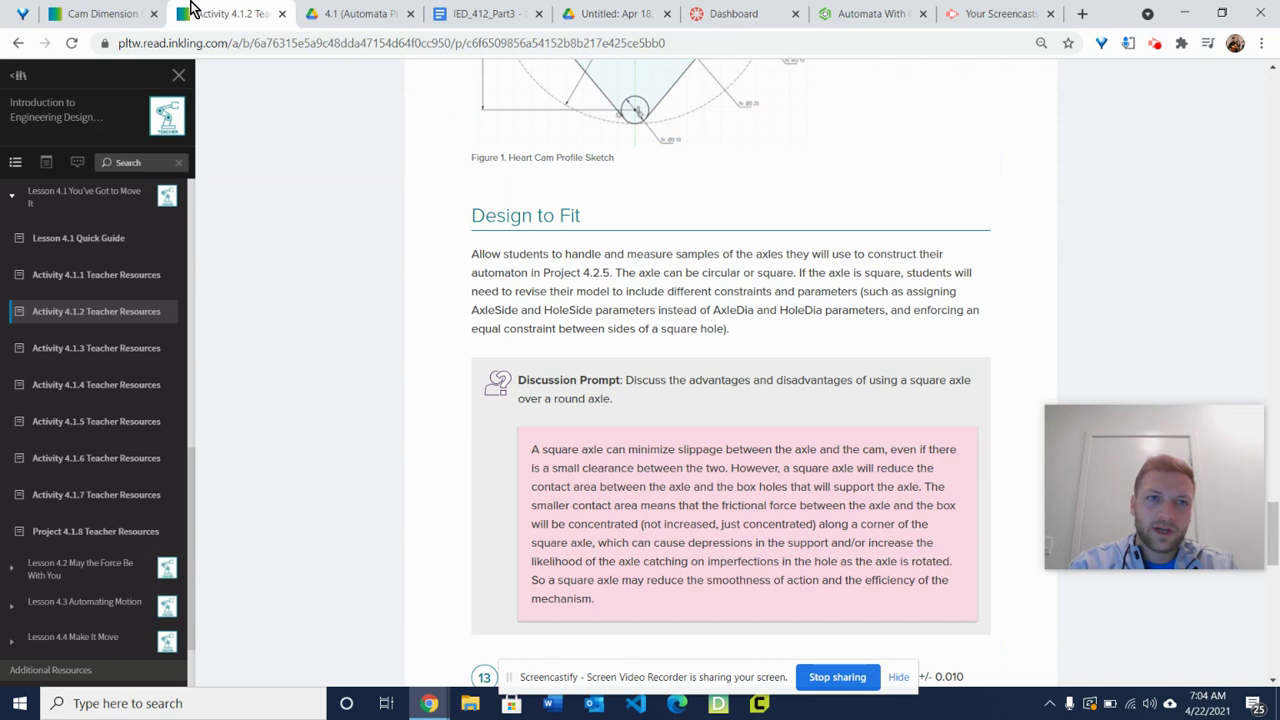
pyautogui.click(128, 12)
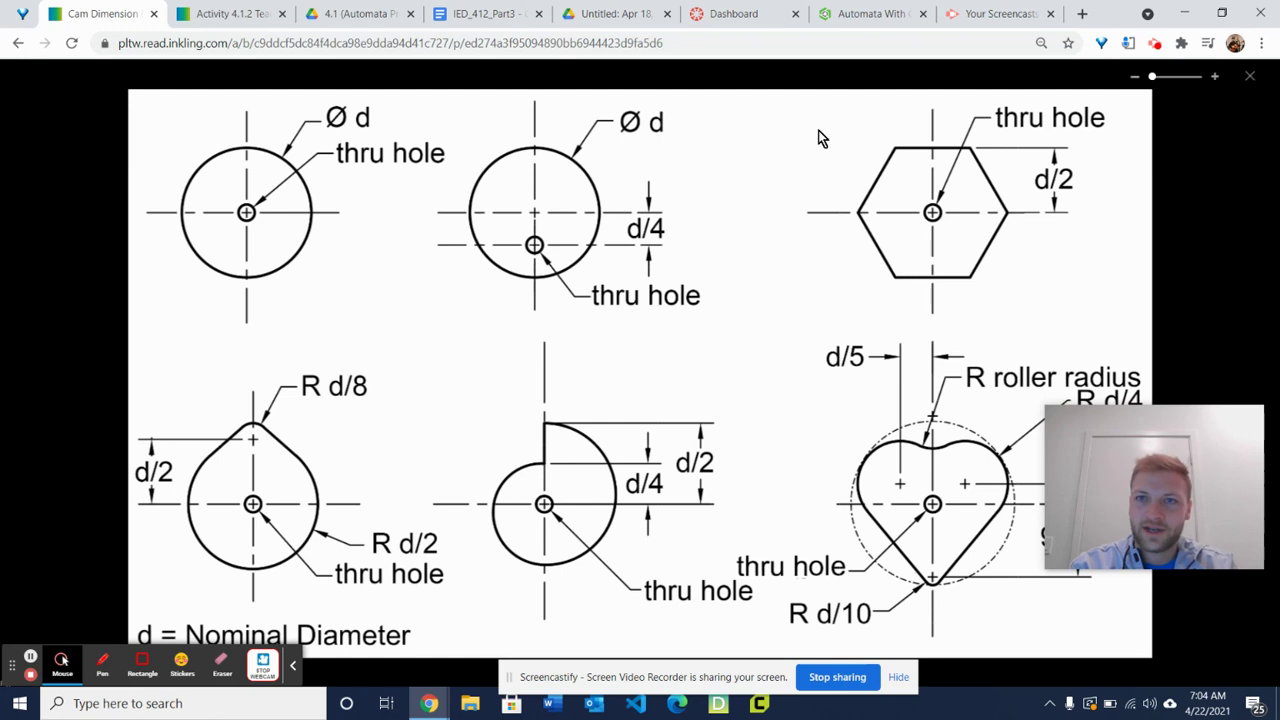
pyautogui.click(908, 12)
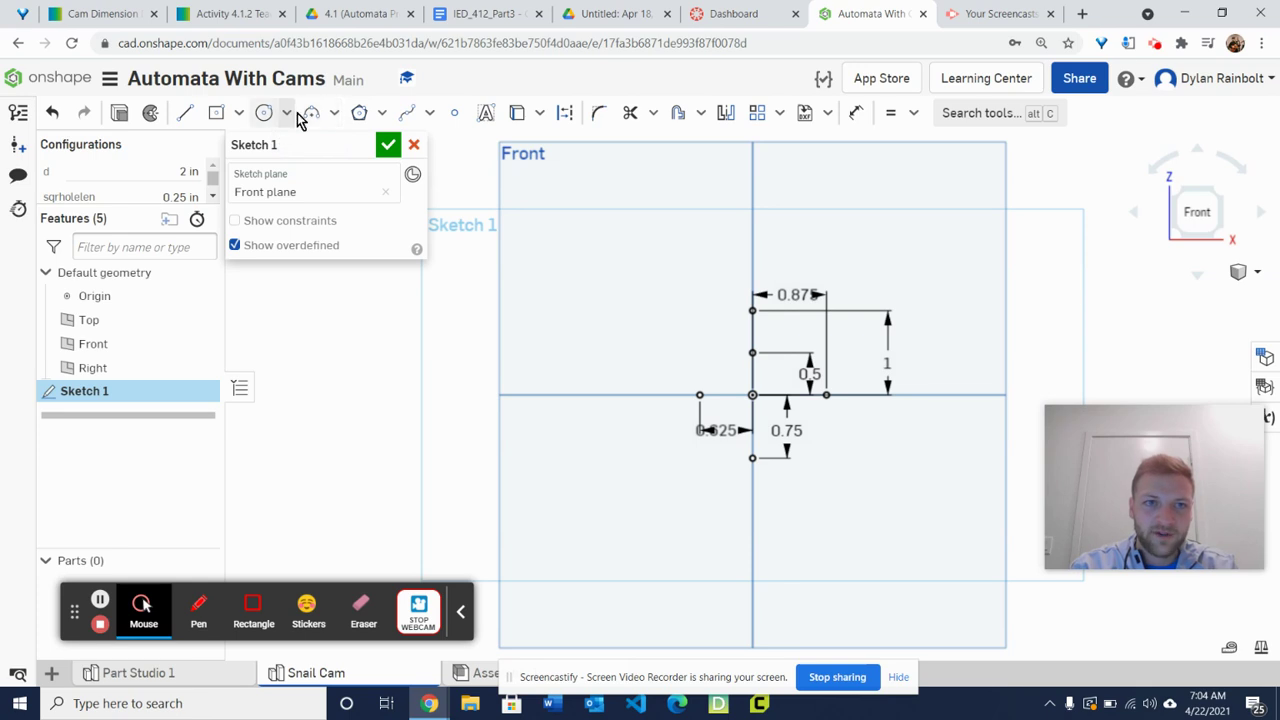
# Draw a 3 point arc of about 0.48 in radius from the lower point above the origin to the point left of it
pyautogui.click(338, 113)
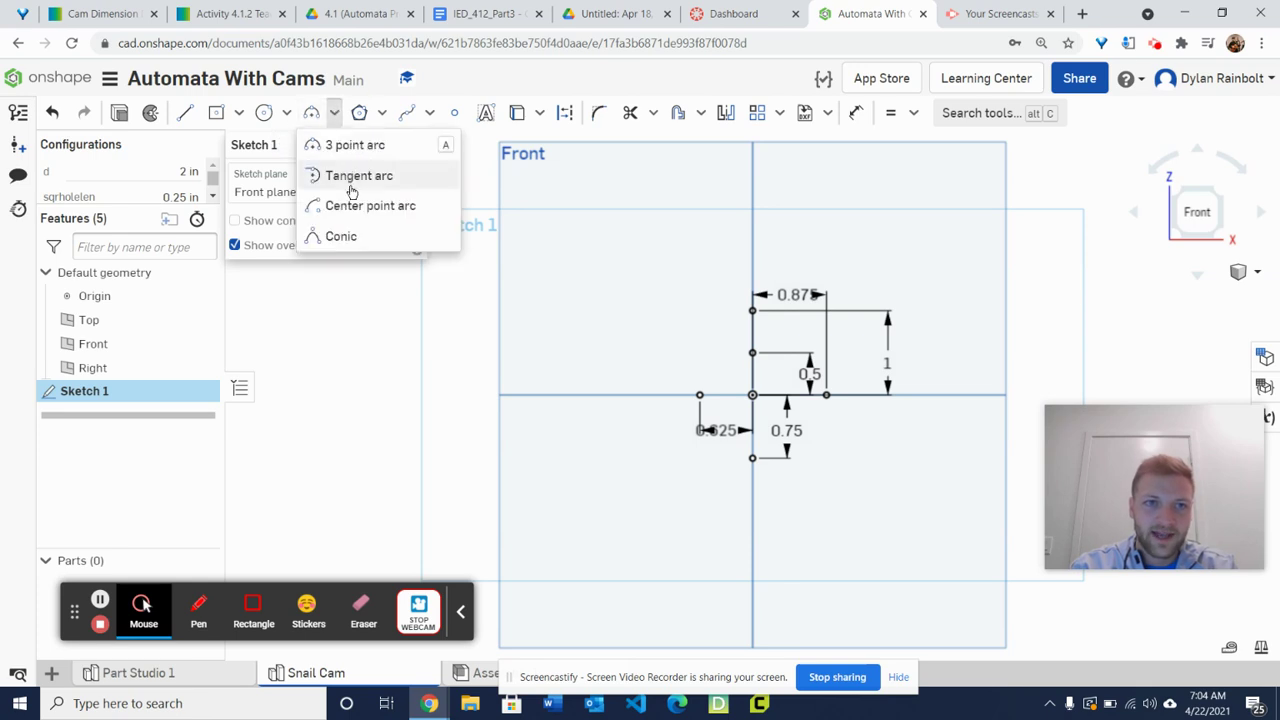
pyautogui.click(354, 148)
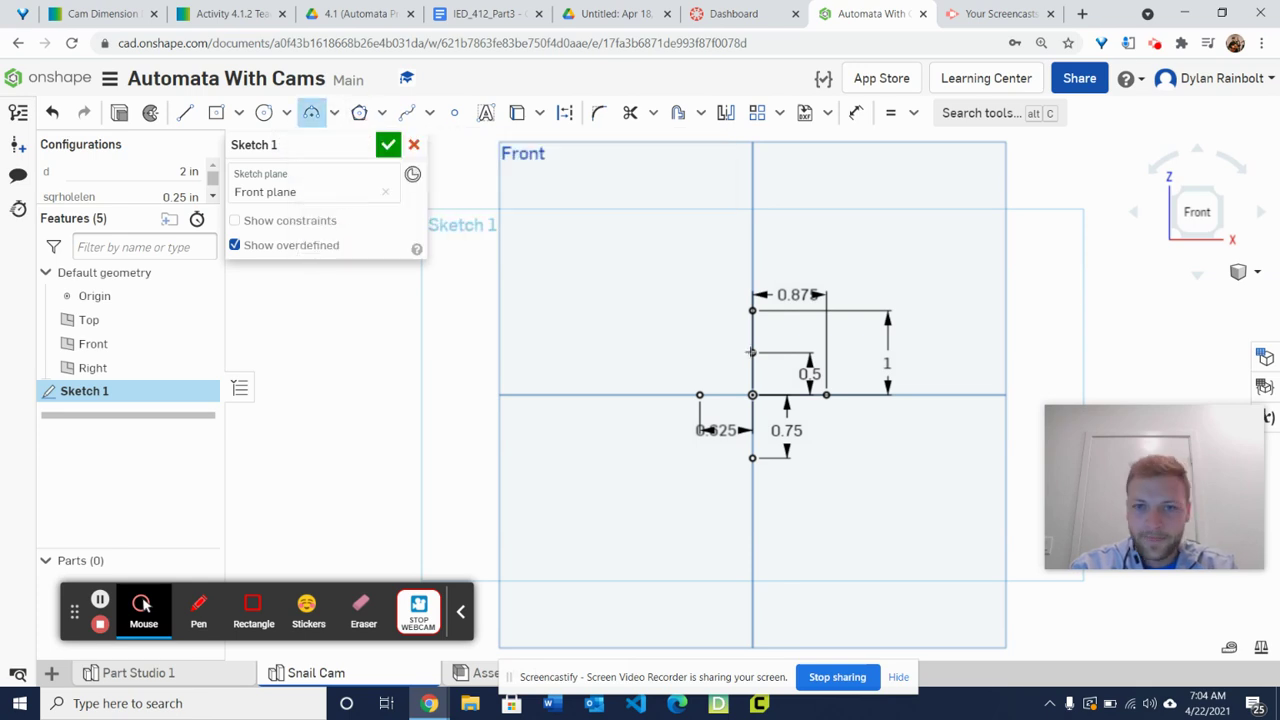
pyautogui.click(751, 352)
pyautogui.click(700, 395)
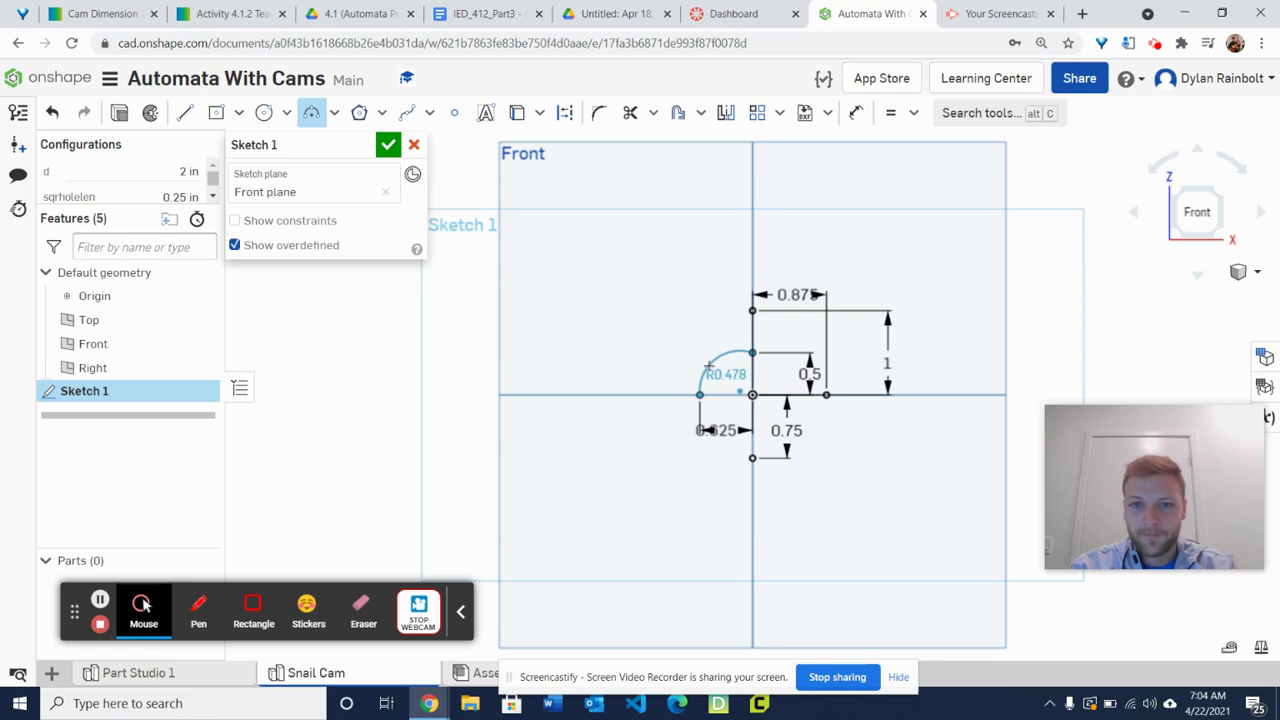
pyautogui.click(709, 366)
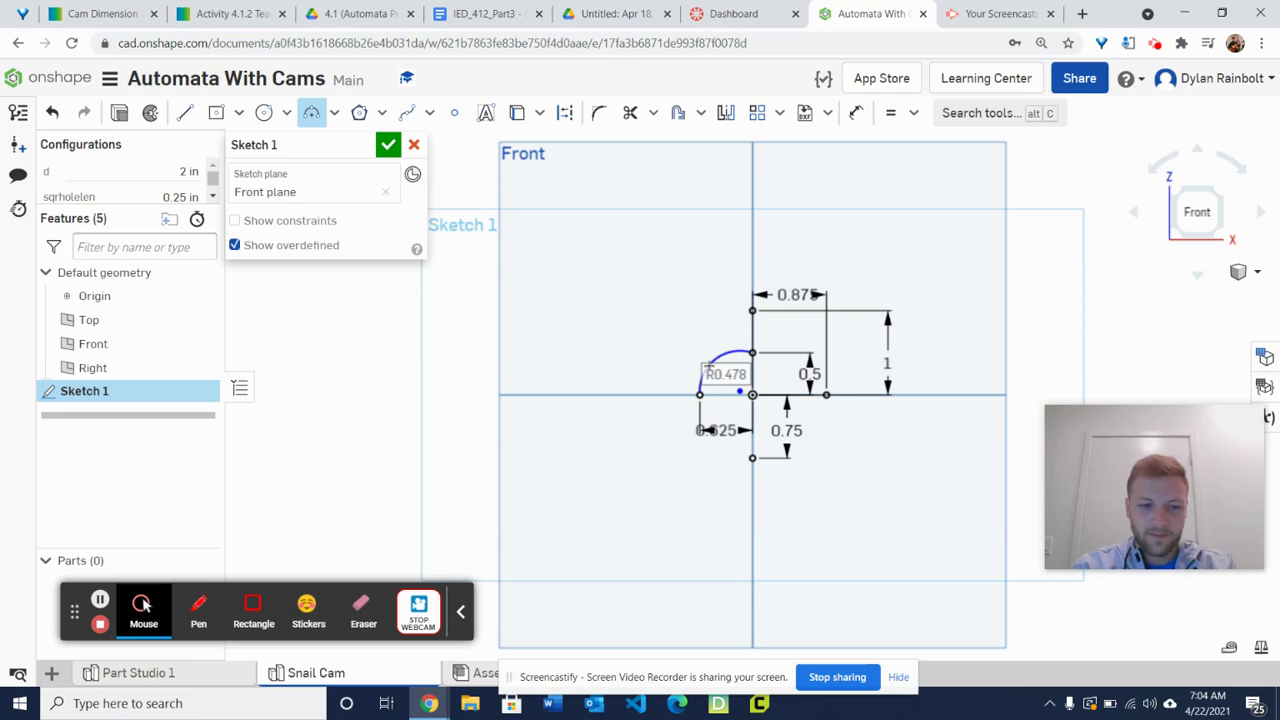
pyautogui.click(311, 112)
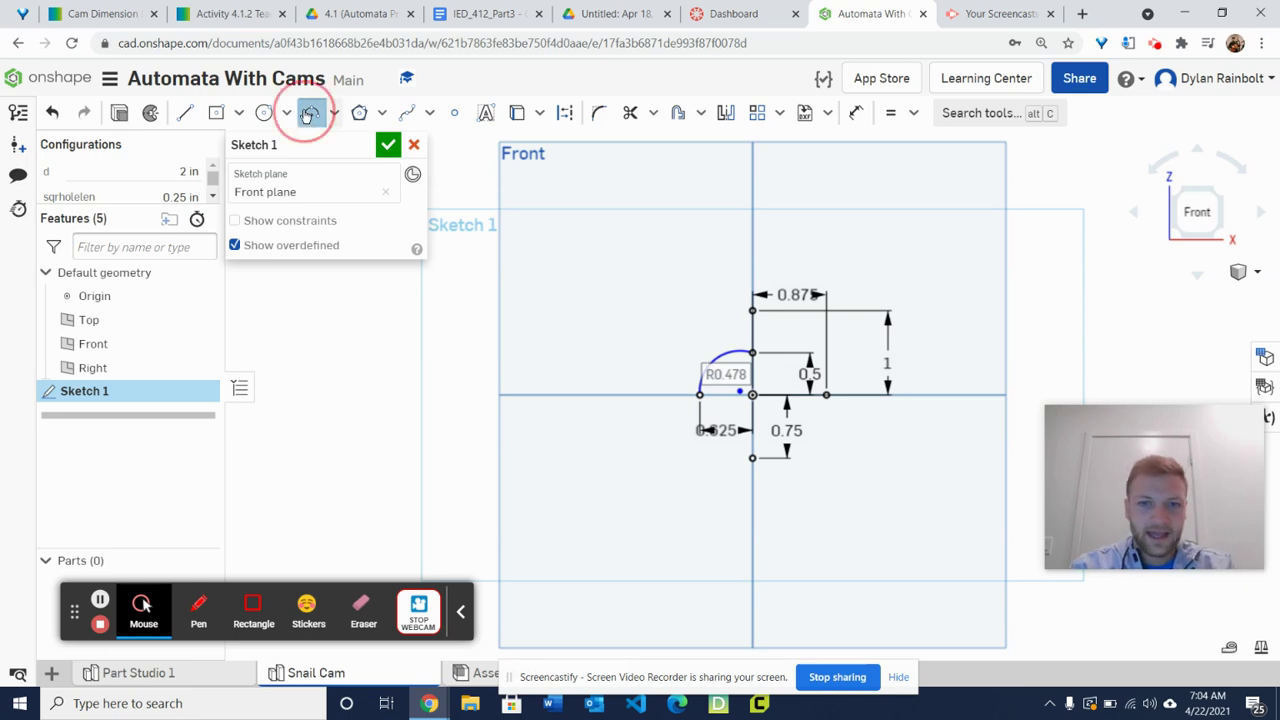
# Dimension the radius of the arc above and left of the origin and set it to #d*4.5/16
pyautogui.click(856, 118)
pyautogui.click(710, 366)
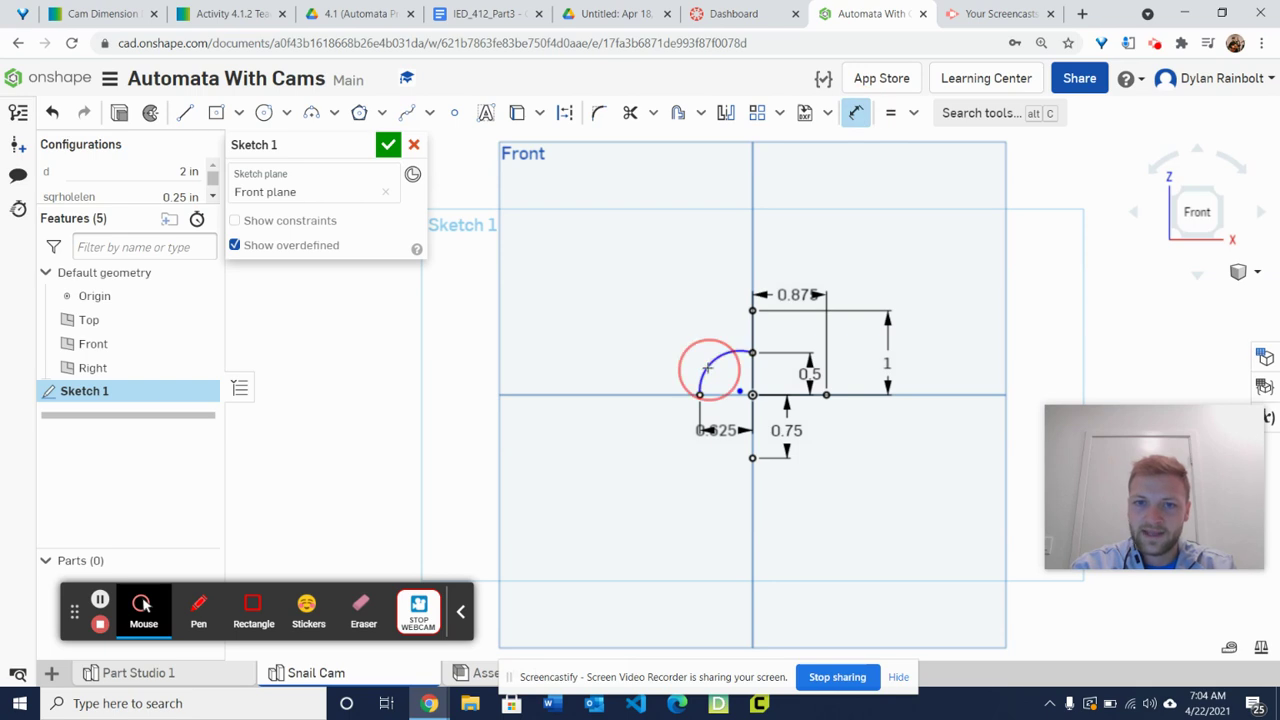
pyautogui.click(682, 326)
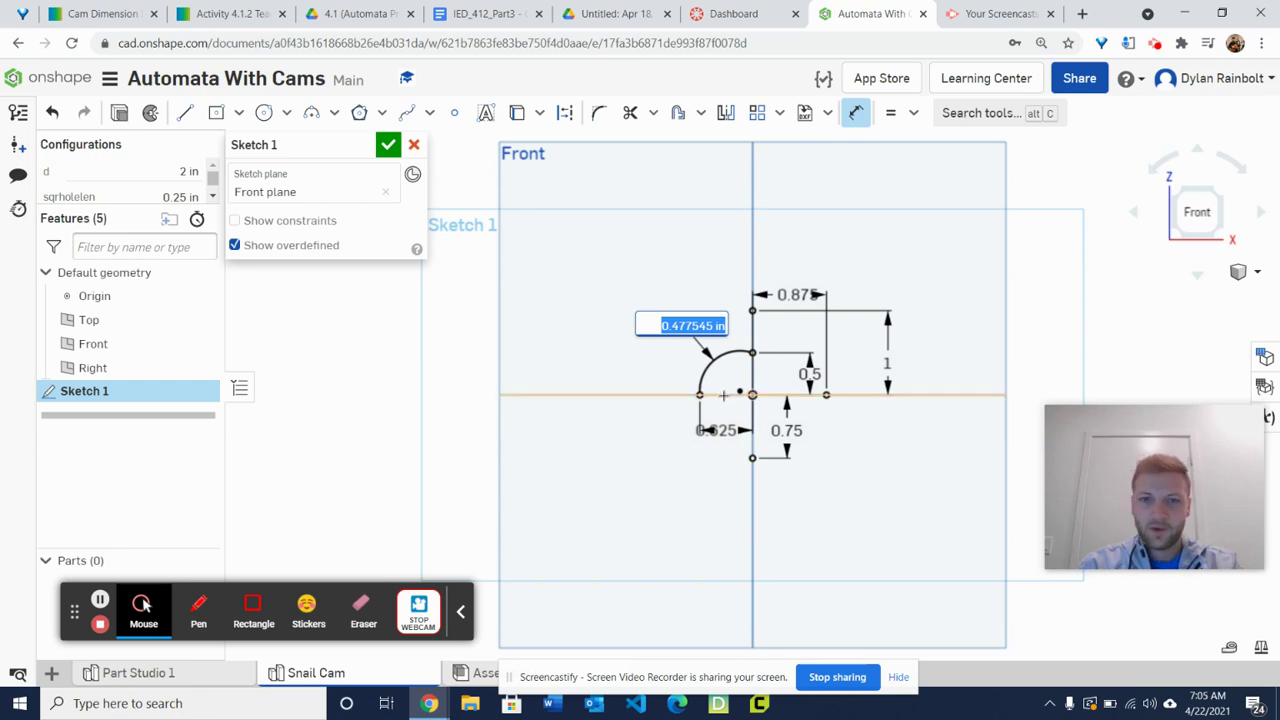
pyautogui.write('#d')
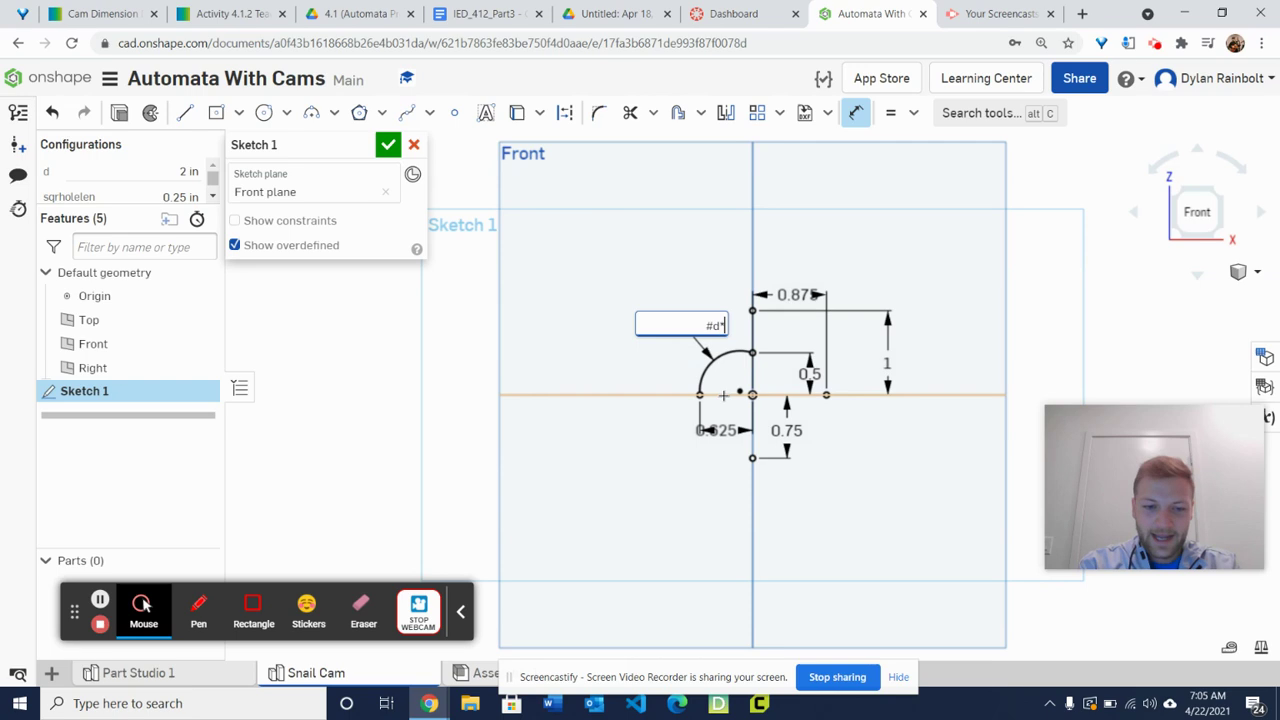
pyautogui.write('*4.5/16')
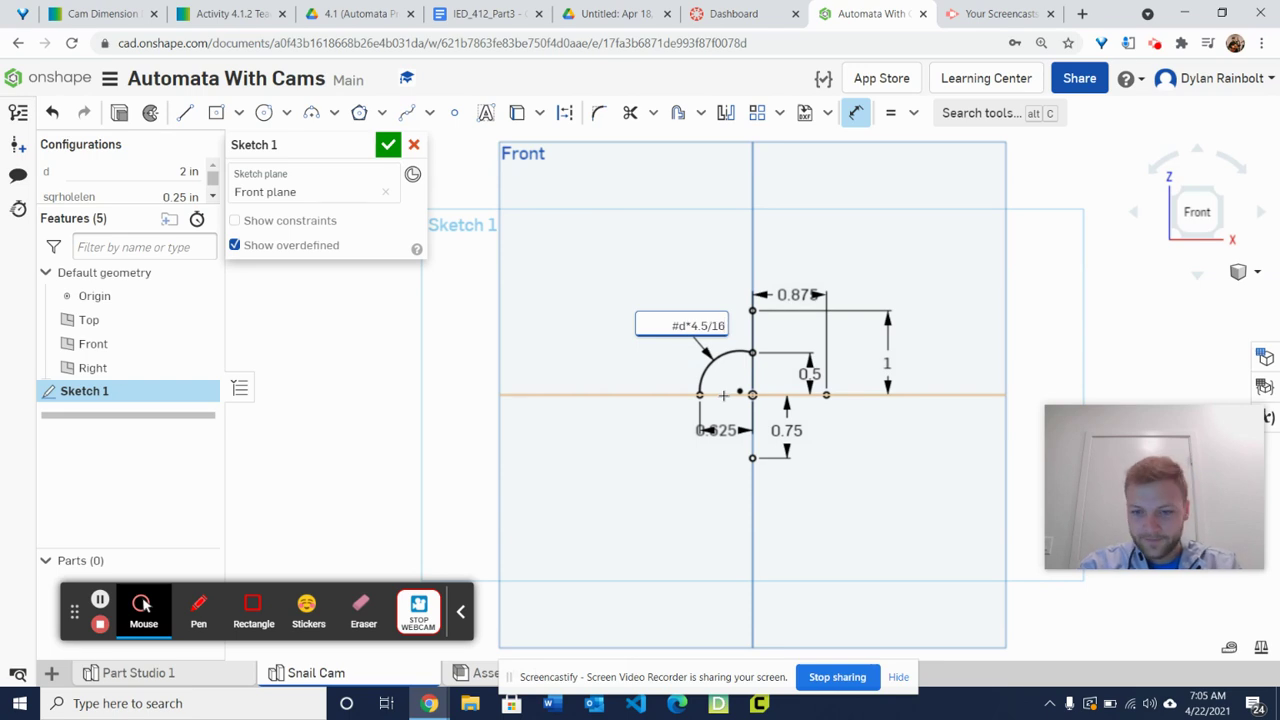
pyautogui.press('Return')
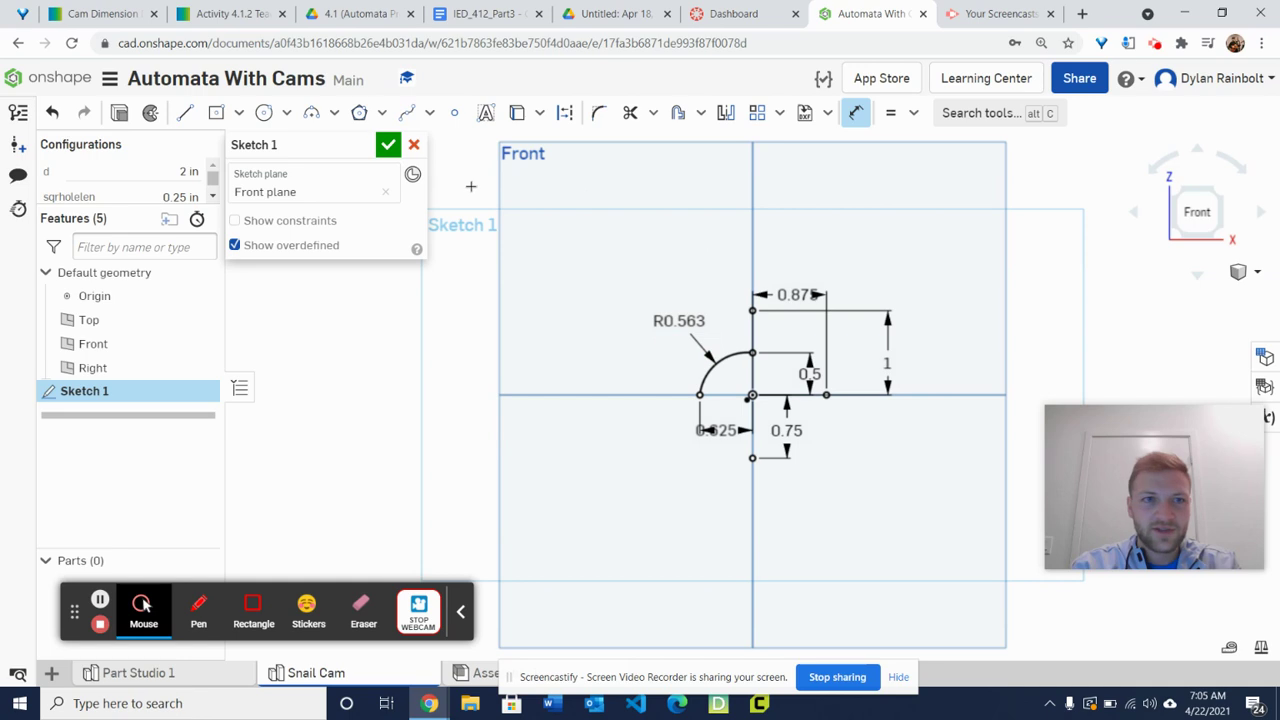
# Draw a 3 point arc from the point left of the origin to the point below it, with radius 5.5/16*#d
pyautogui.press('a')
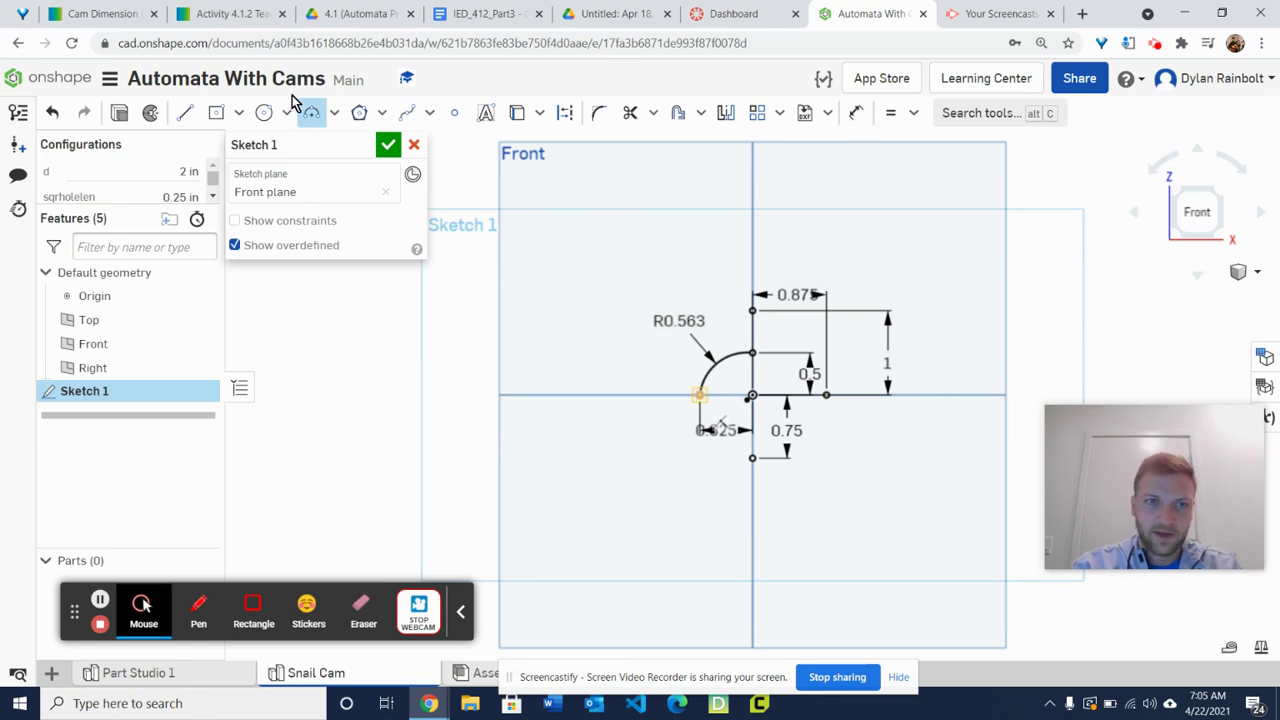
pyautogui.click(700, 396)
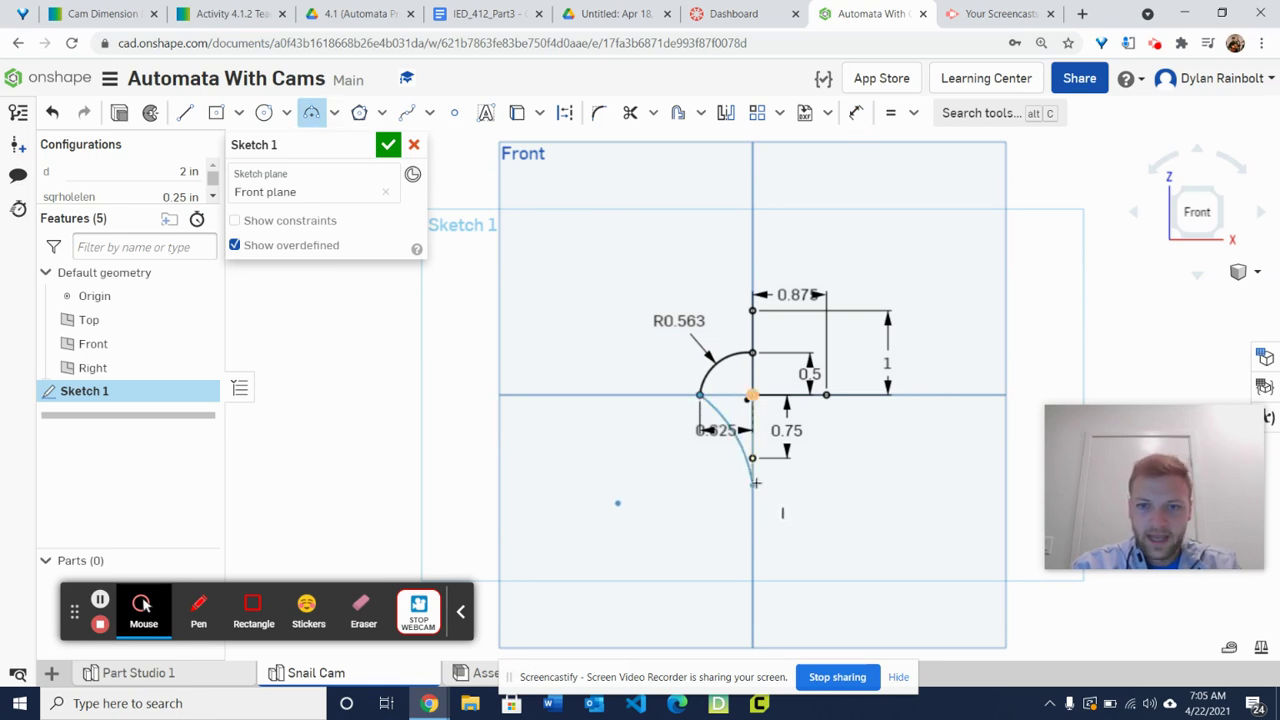
pyautogui.click(710, 461)
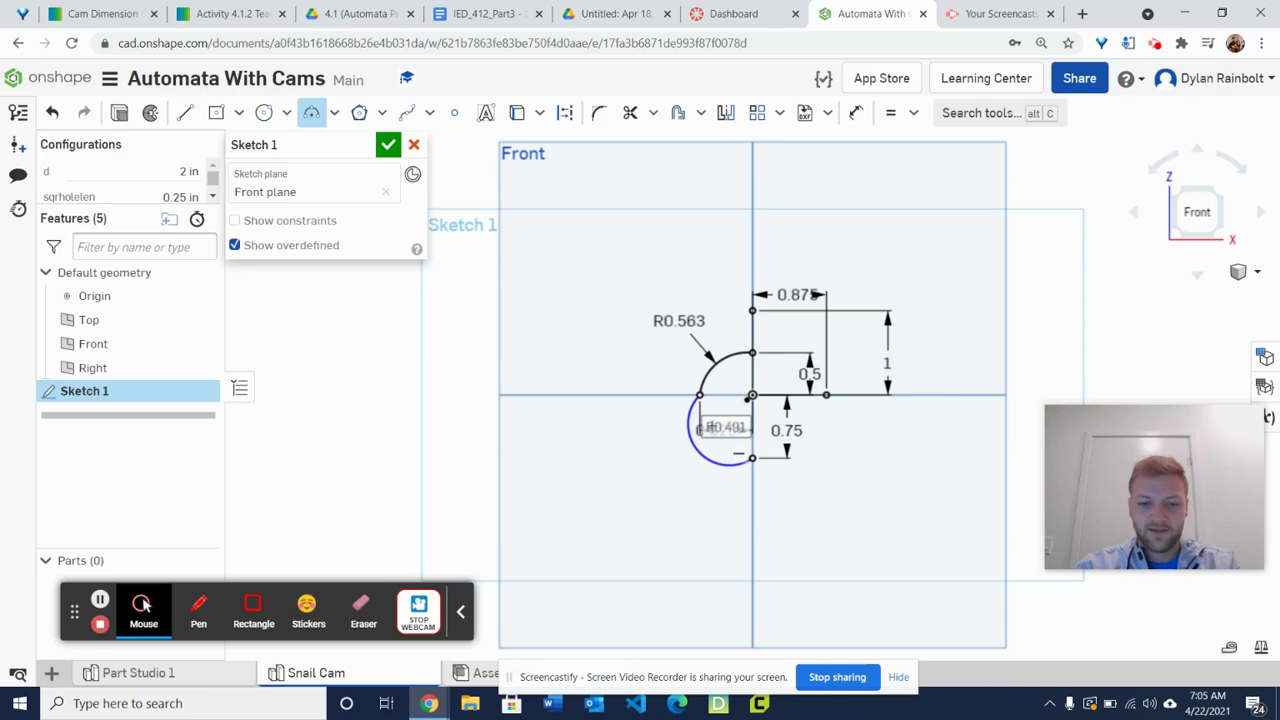
pyautogui.doubleClick(718, 427)
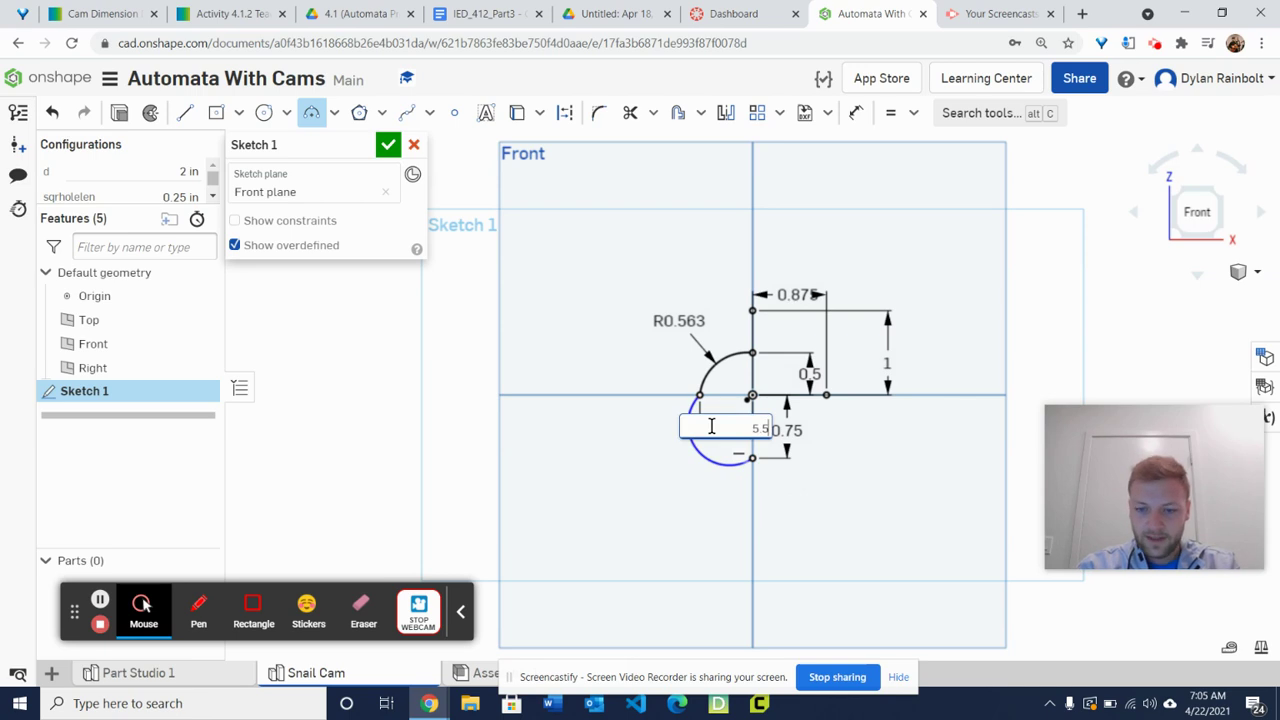
pyautogui.write('5.5/16*d')
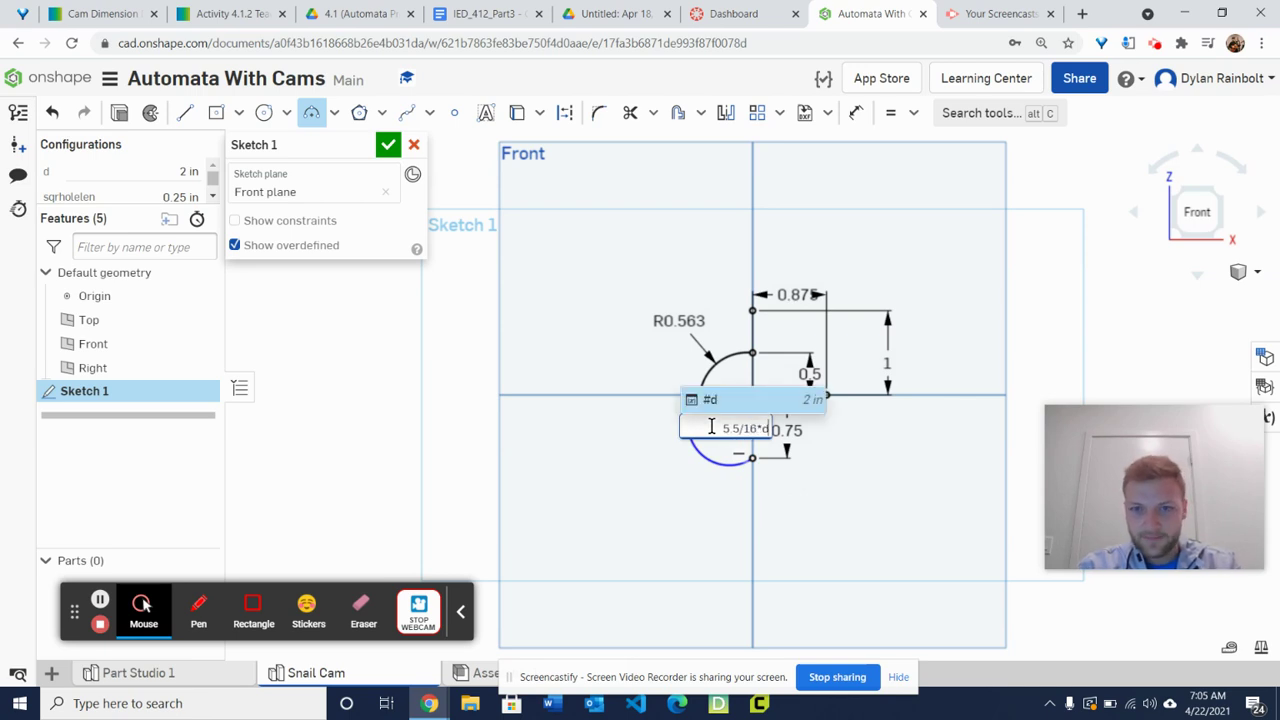
pyautogui.press('Return')
pyautogui.press('Return')
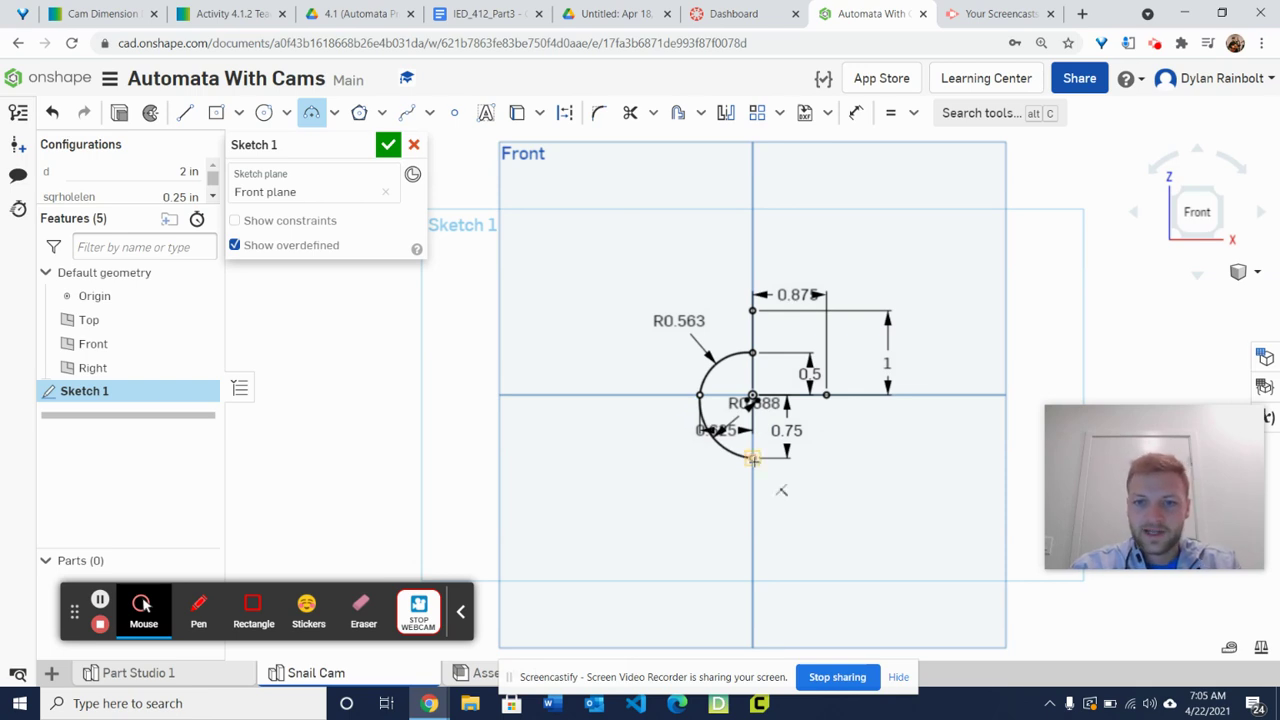
# Draw a 3 point arc from the point below the origin to the point right of it, with radius 6.5/15*#d
pyautogui.click(754, 458)
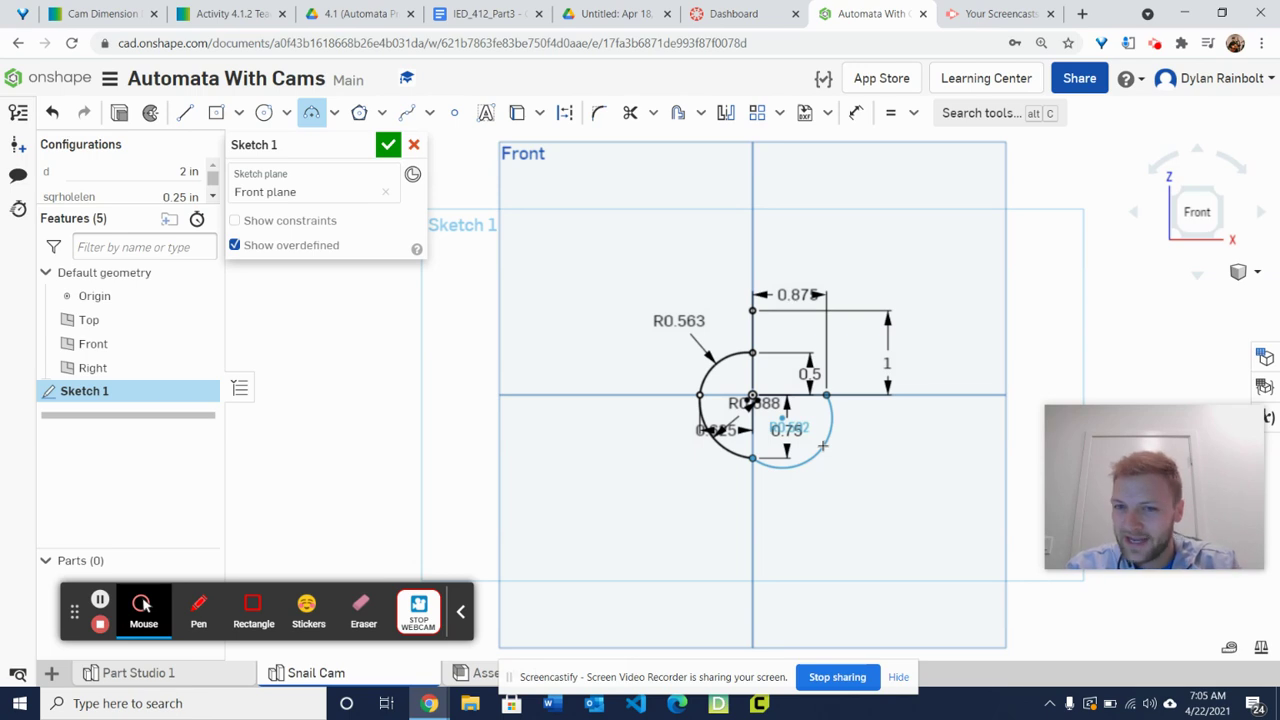
pyautogui.click(820, 440)
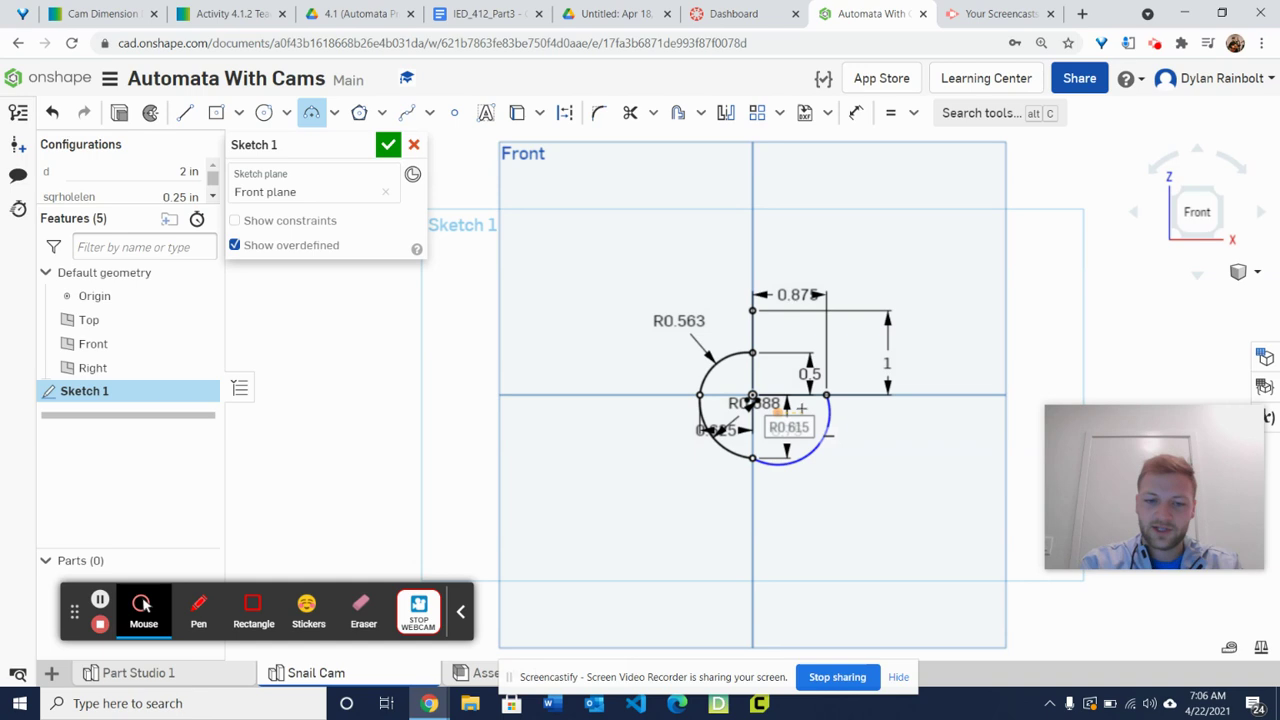
pyautogui.click(789, 427)
pyautogui.write('6.5/')
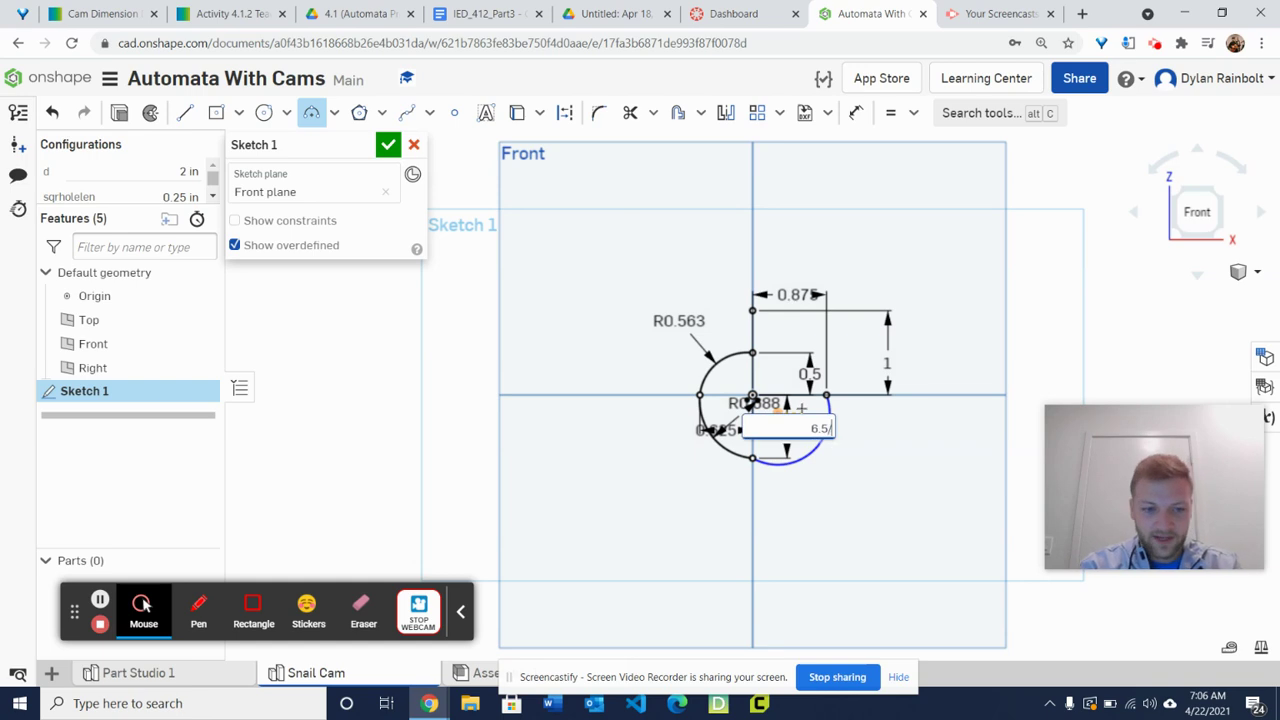
pyautogui.write('15')
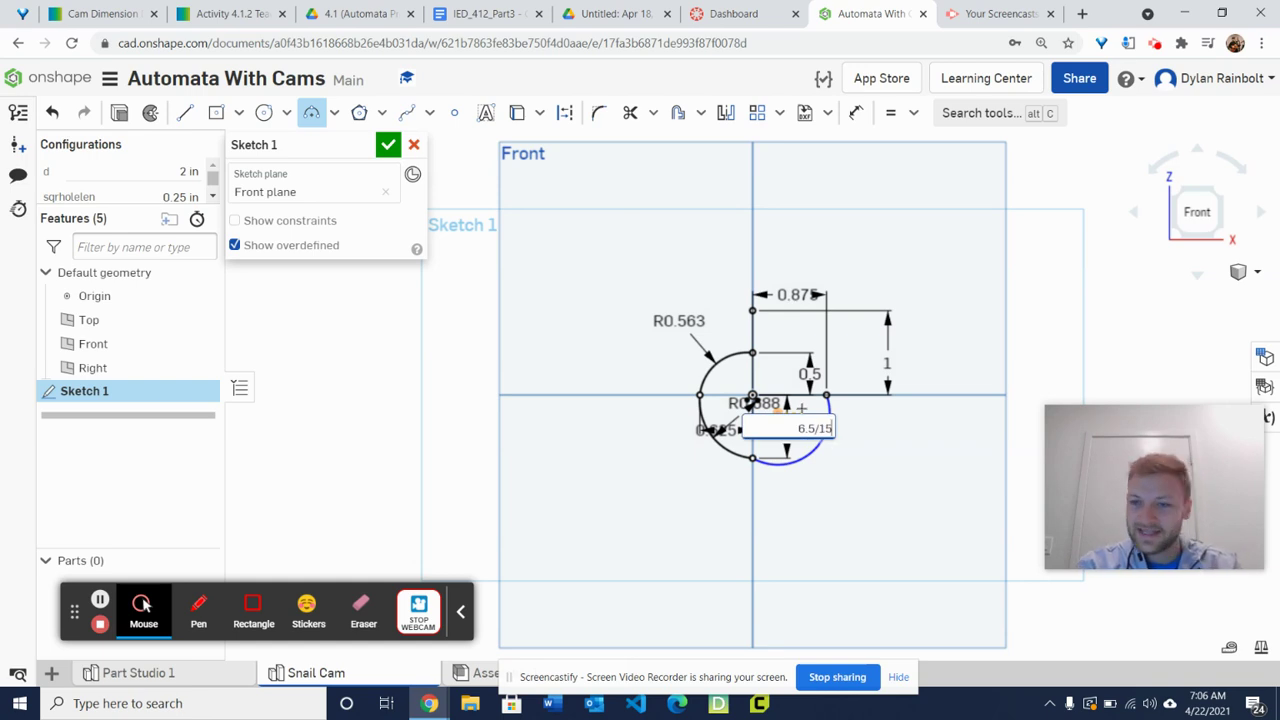
pyautogui.write('*d')
pyautogui.press('Return')
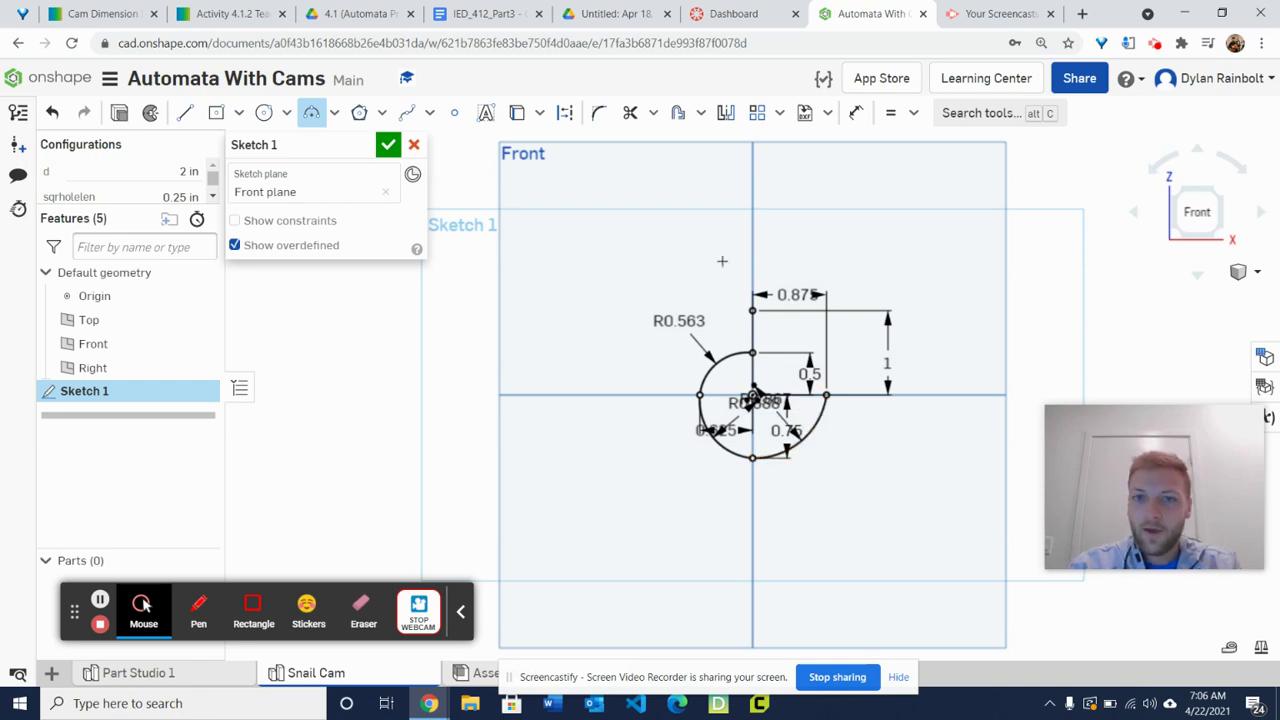
# Draw a 3 point arc from the point right of the origin to the uppermost point, with radius 7.5/16*#d
pyautogui.click(826, 395)
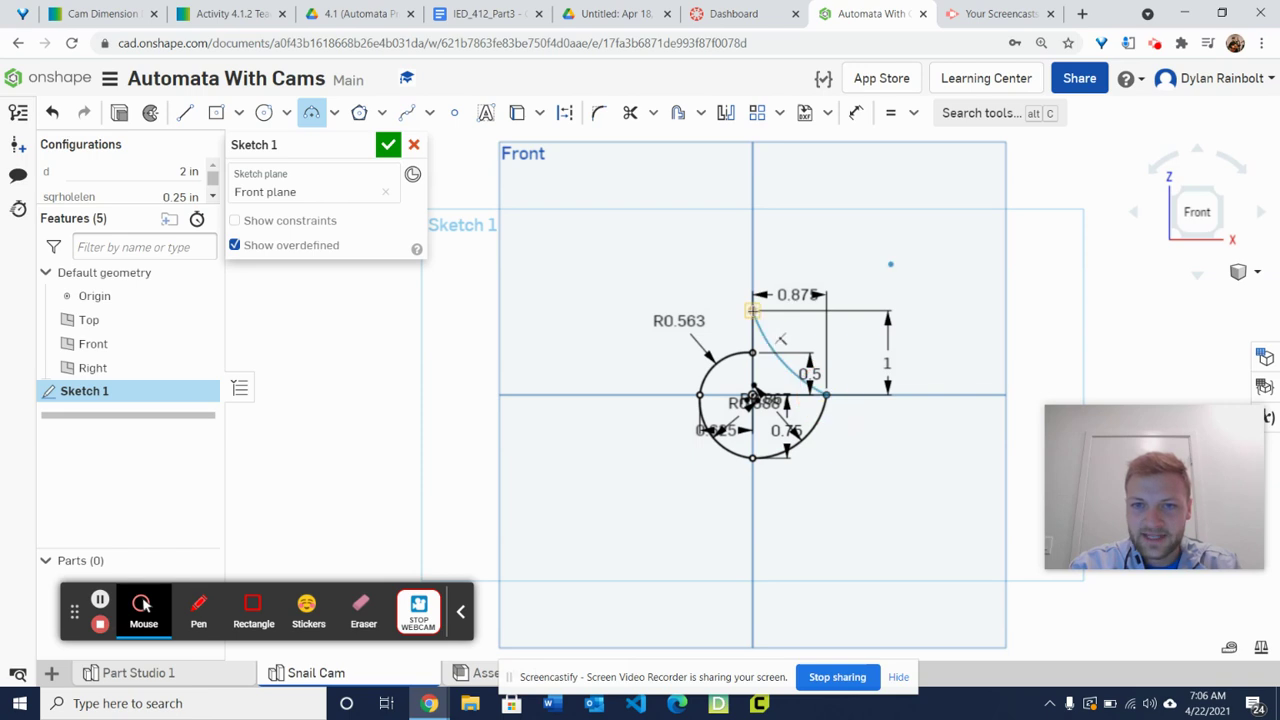
pyautogui.click(753, 311)
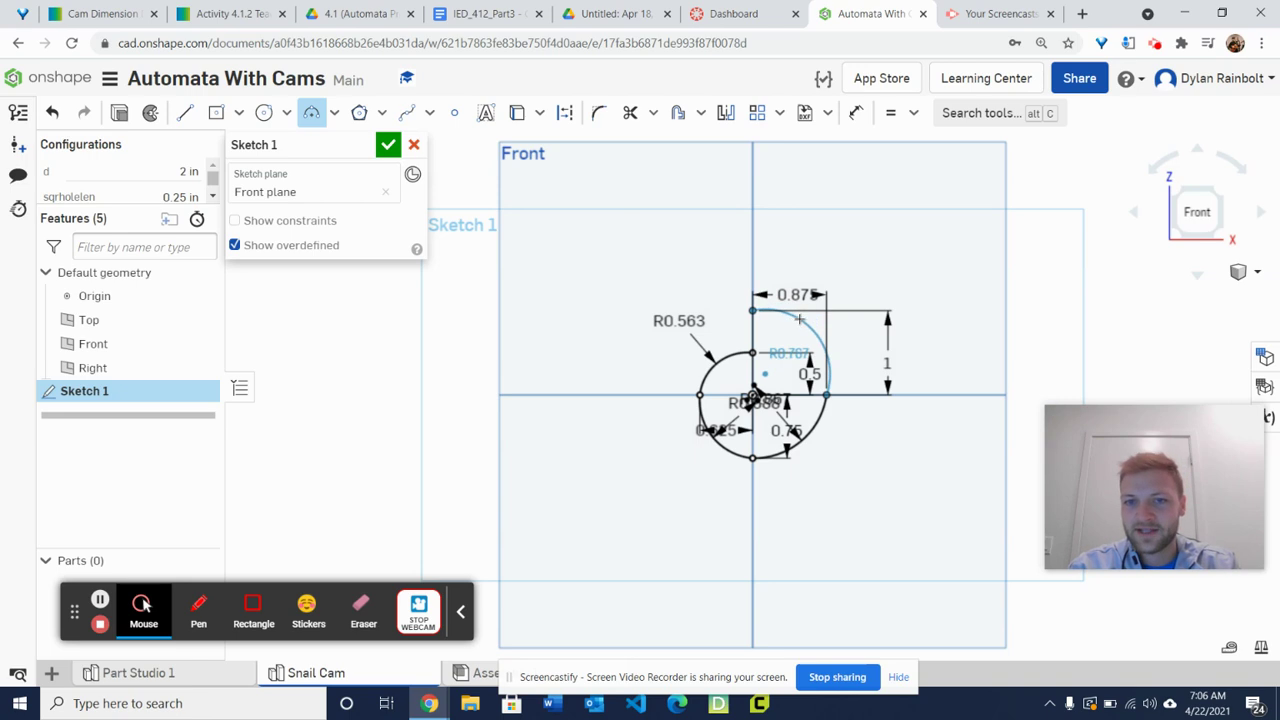
pyautogui.click(800, 318)
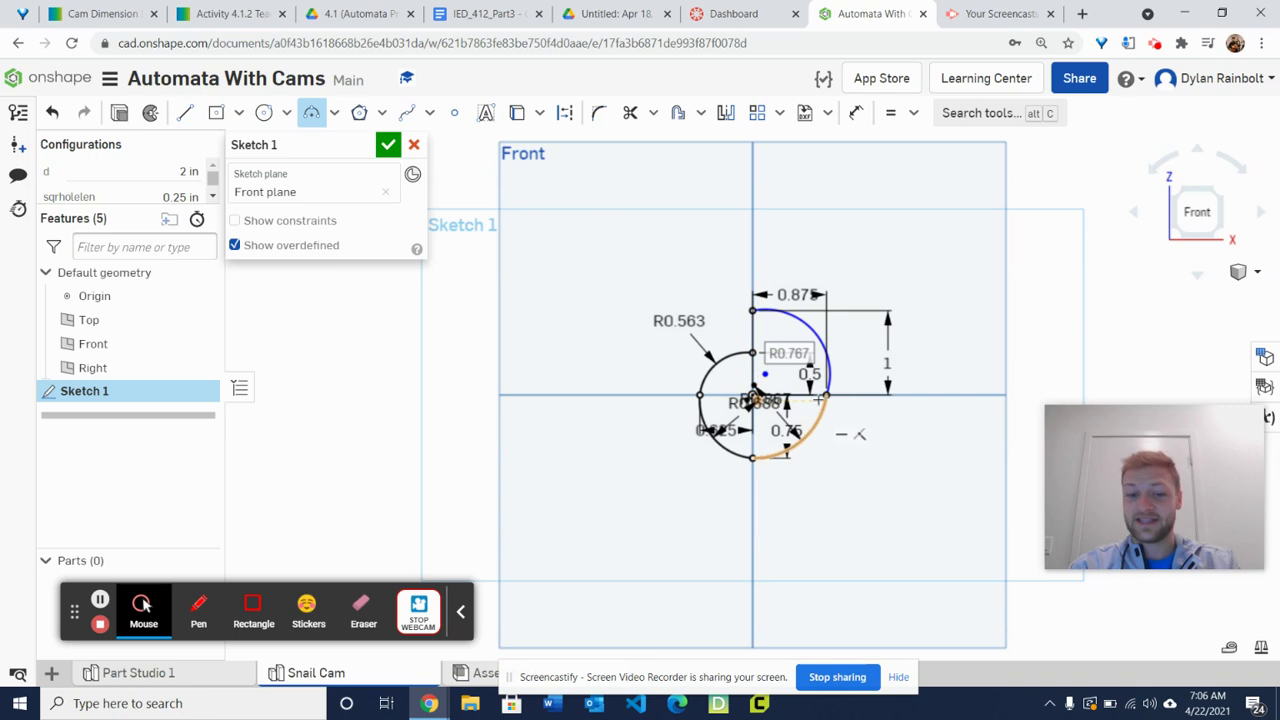
pyautogui.write('7')
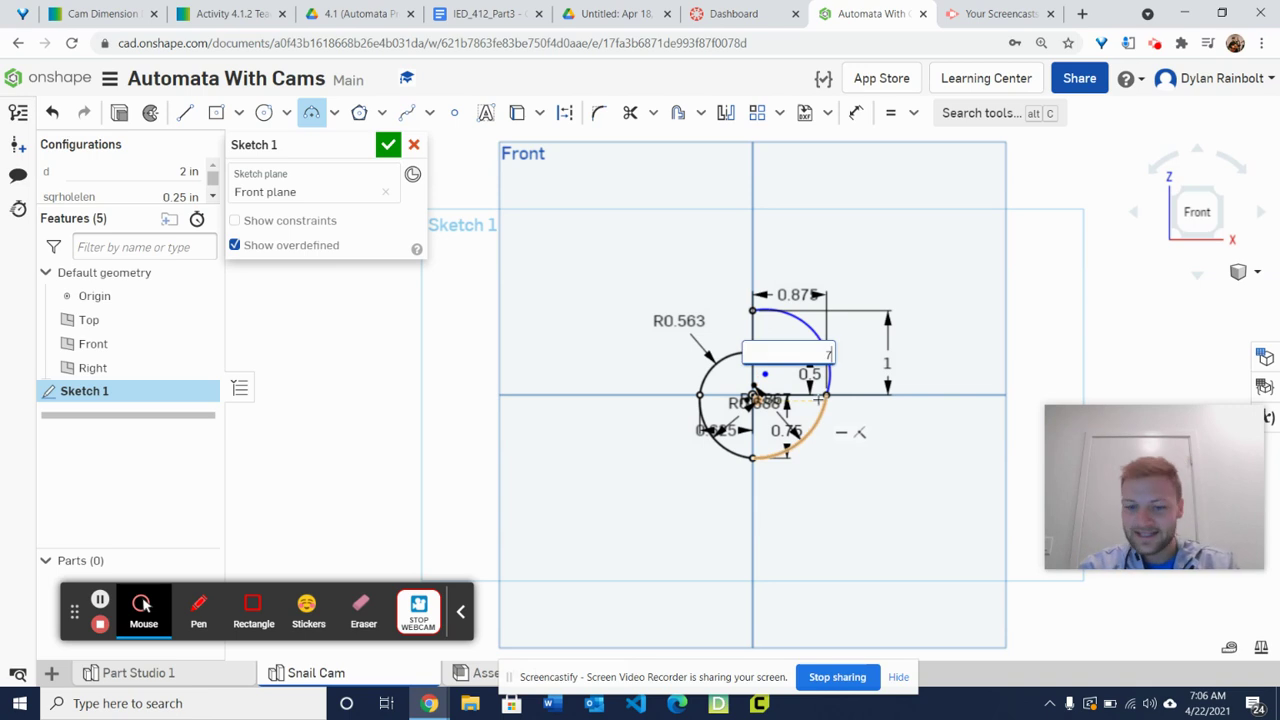
pyautogui.write('.5/')
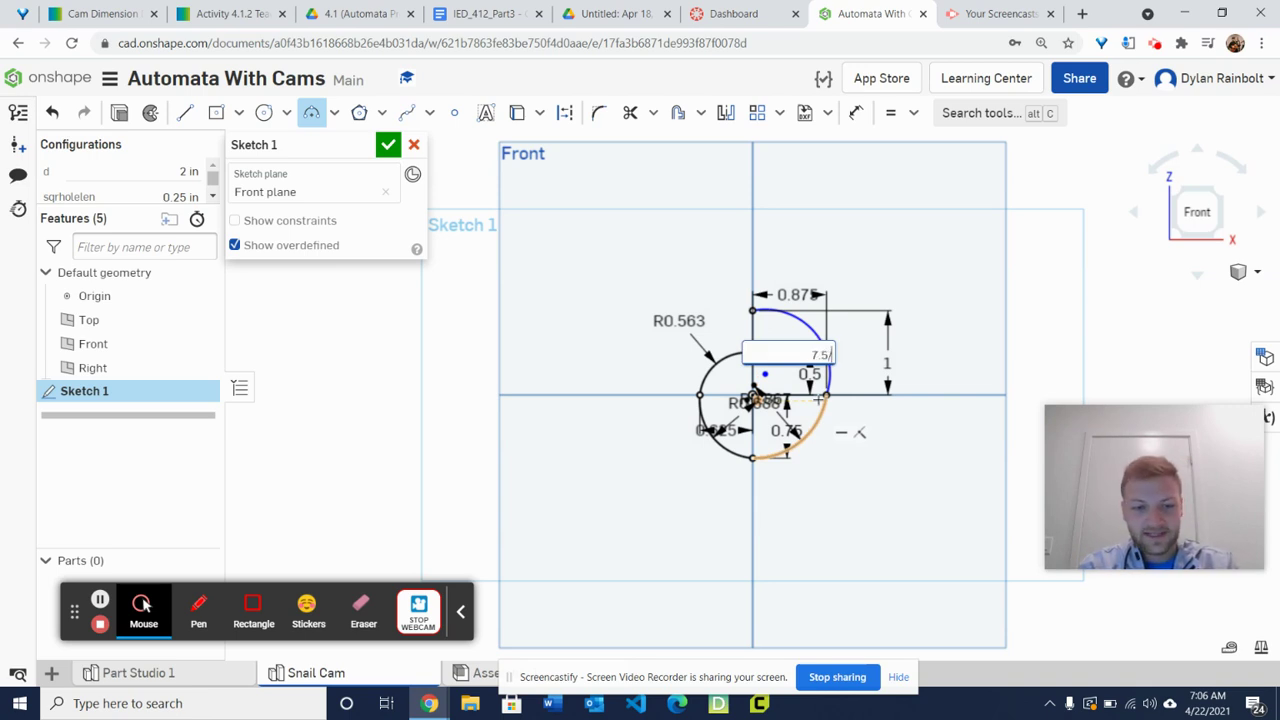
pyautogui.write('16*d')
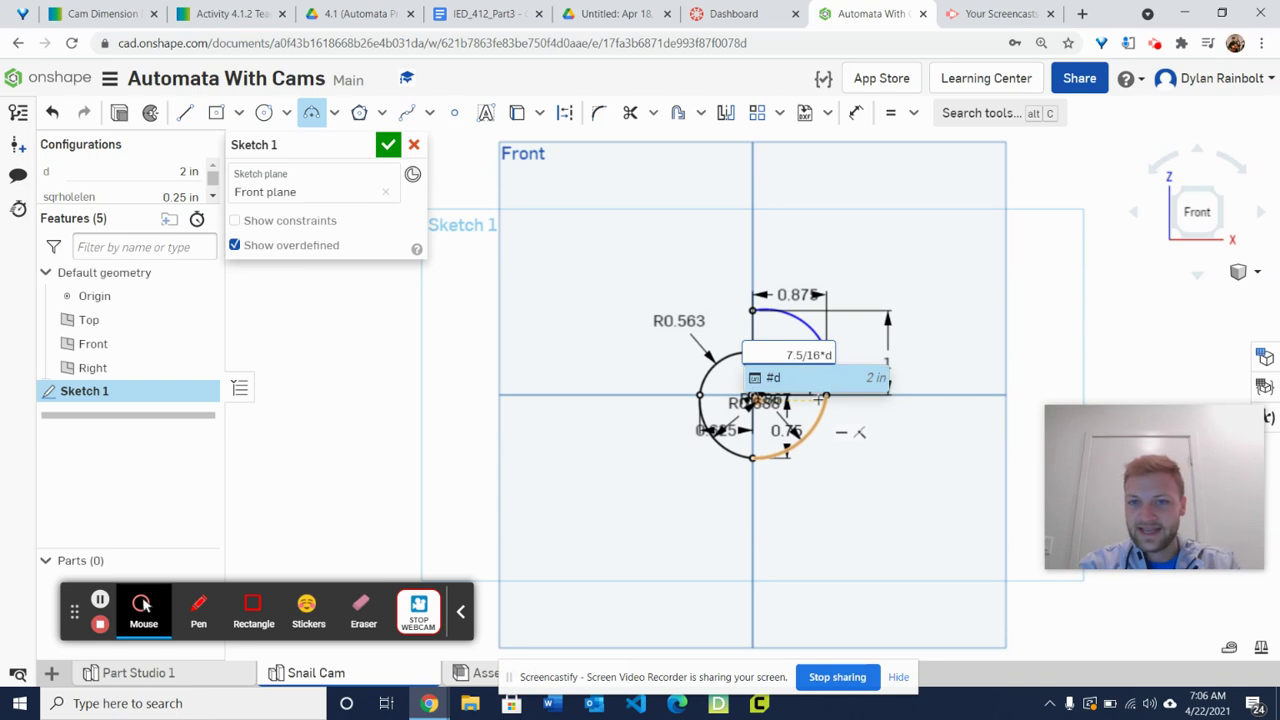
pyautogui.press('Return')
pyautogui.press('Return')
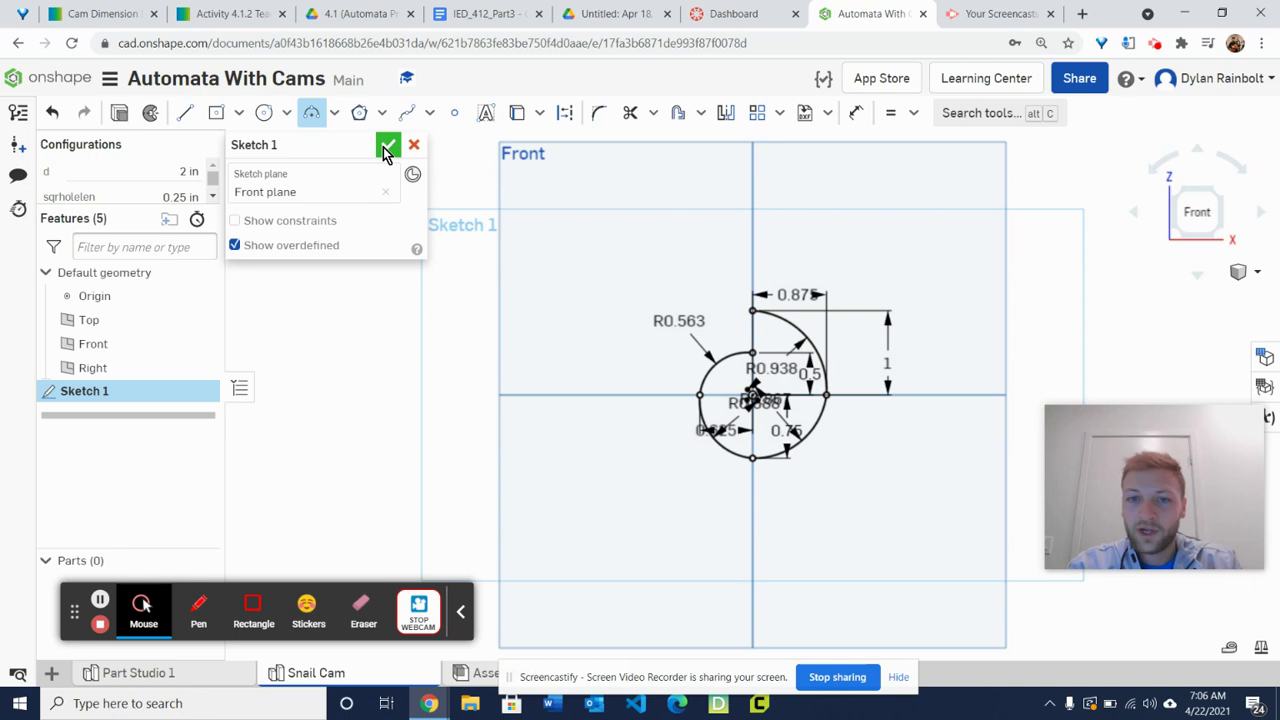
# Close the cam profile with a vertical line from the uppermost point to the lower point above the origin
pyautogui.click(185, 112)
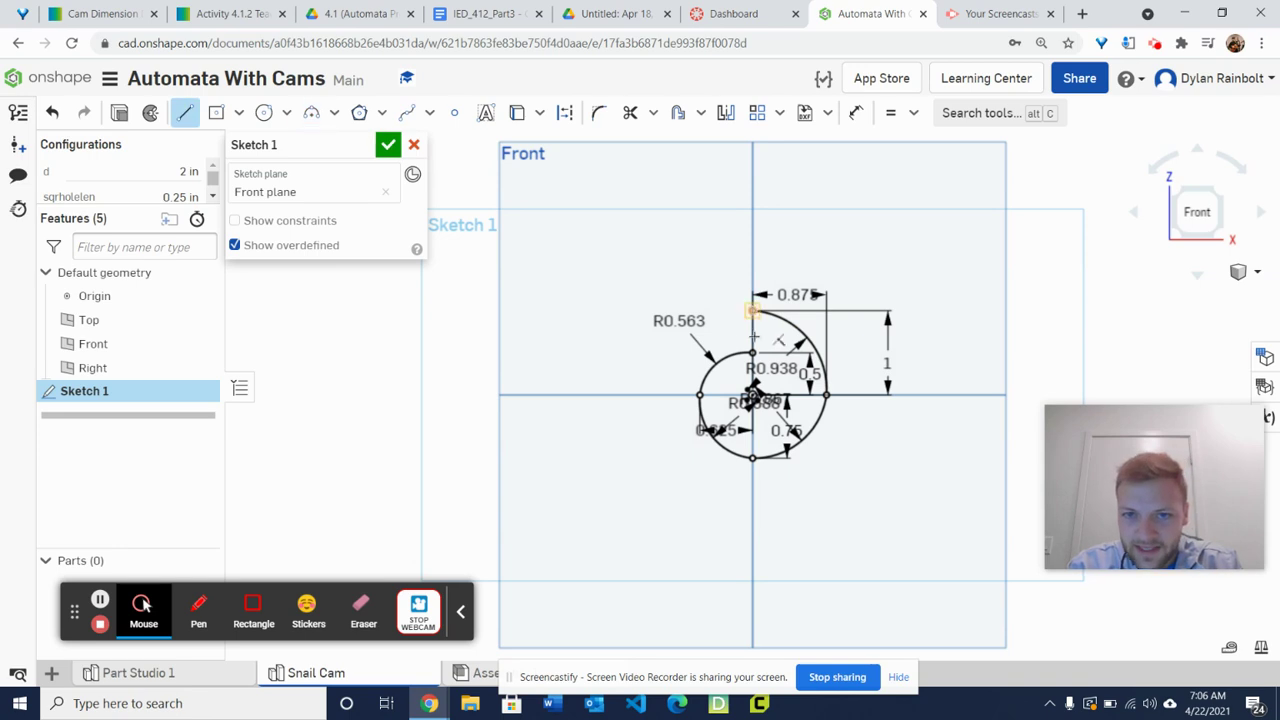
pyautogui.click(752, 311)
pyautogui.click(752, 352)
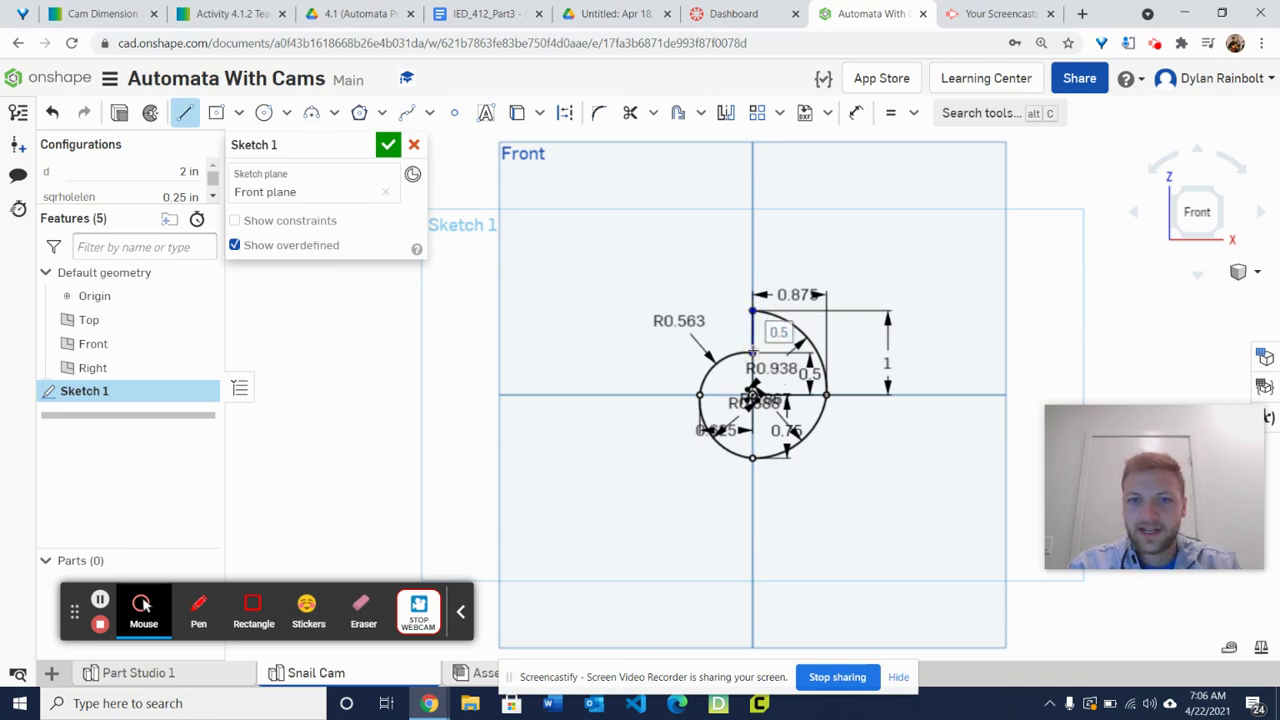
pyautogui.click(752, 352)
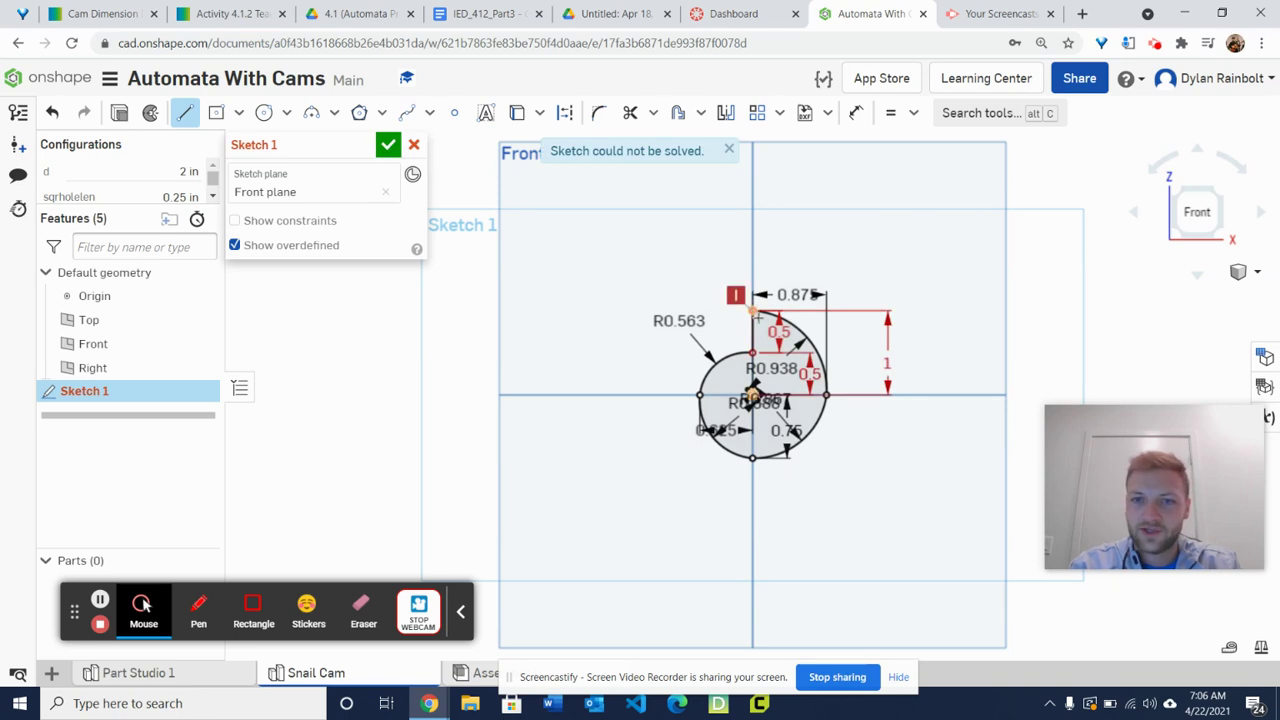
# Delete the redundant length dimension on the vertical closing line and accept the sketch
pyautogui.click(185, 112)
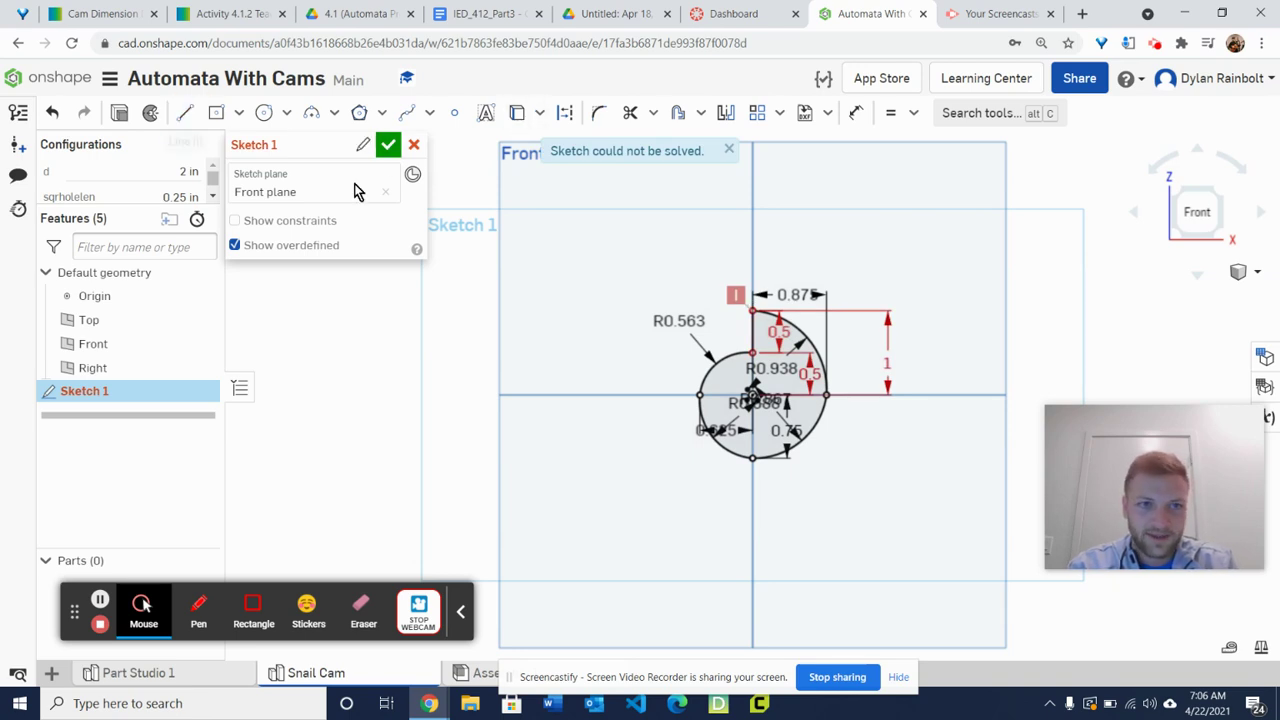
pyautogui.click(779, 332)
pyautogui.press('Delete')
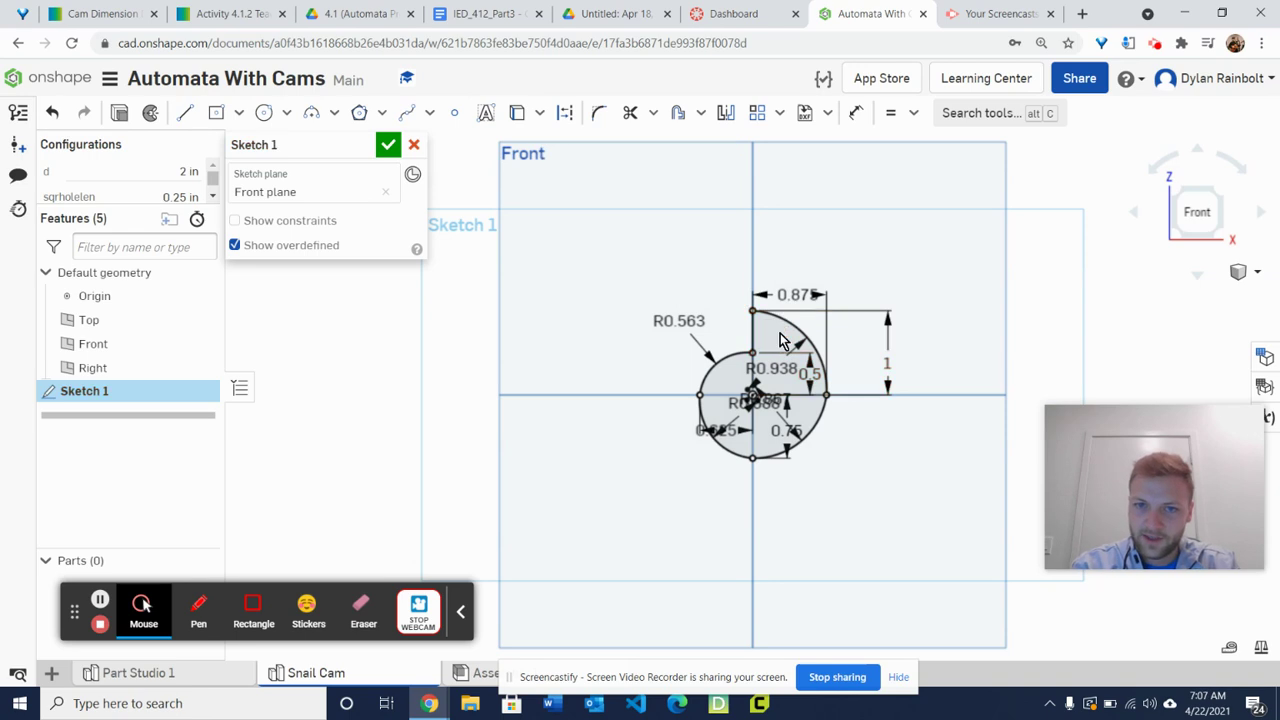
pyautogui.click(389, 147)
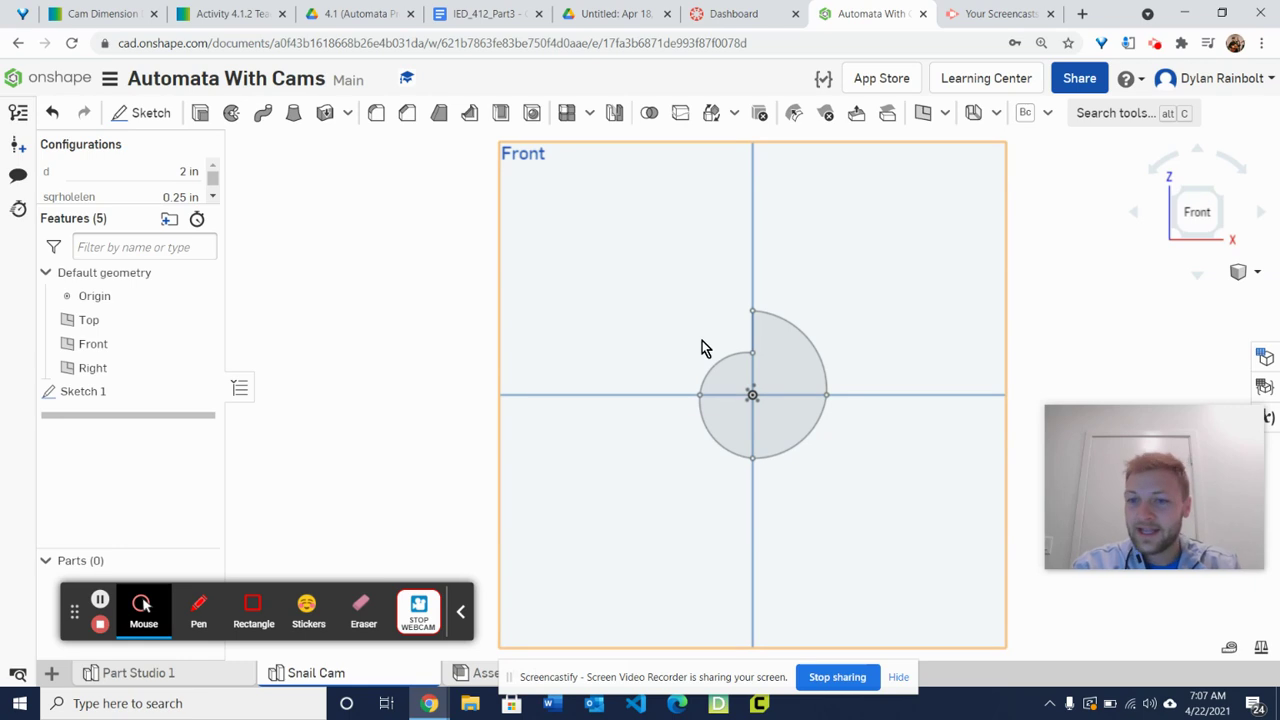
# Extrude the snail cam region as a new solid with a blind depth of #thk and accept the feature
pyautogui.moveTo(109, 202); pyautogui.dragTo(120, 247)
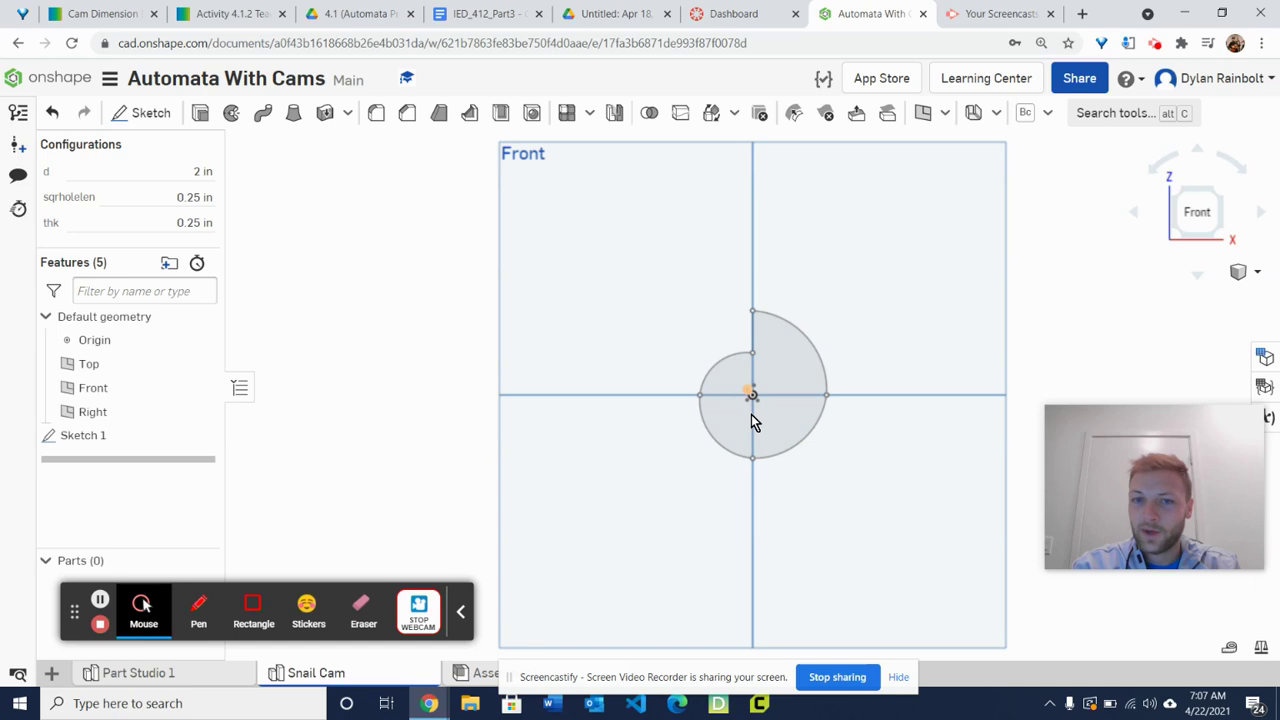
pyautogui.click(791, 378)
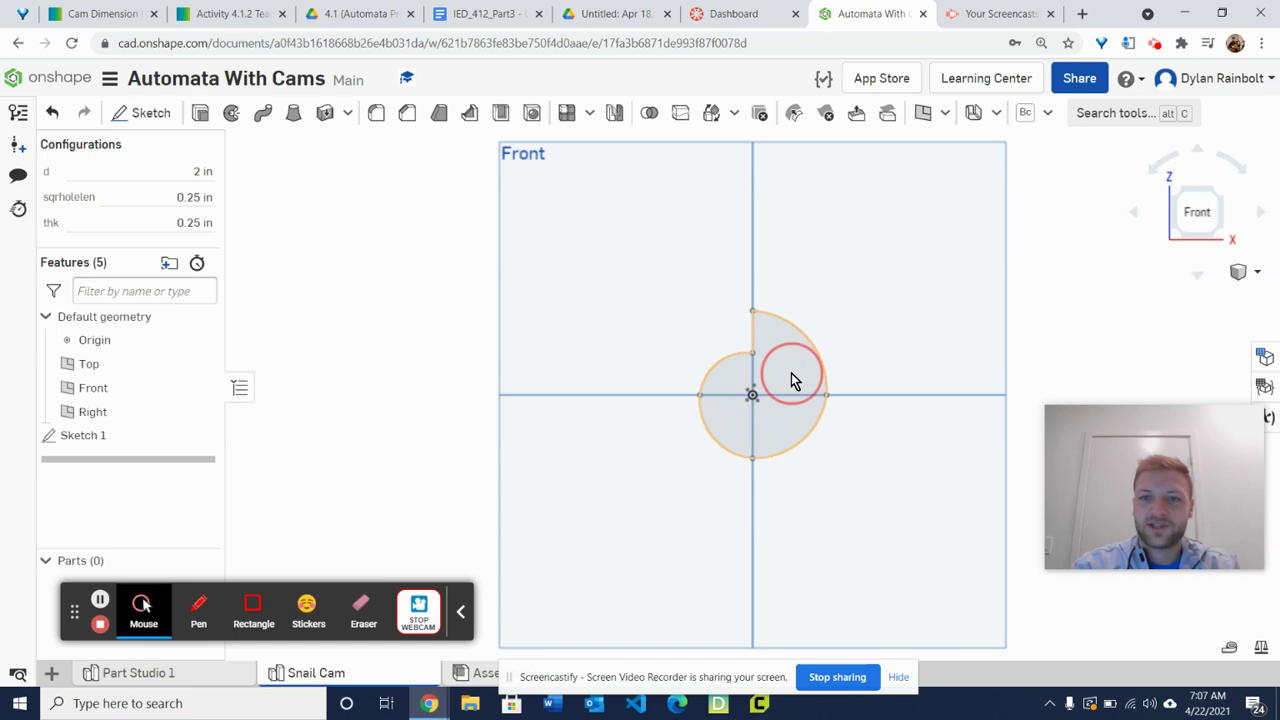
pyautogui.click(200, 114)
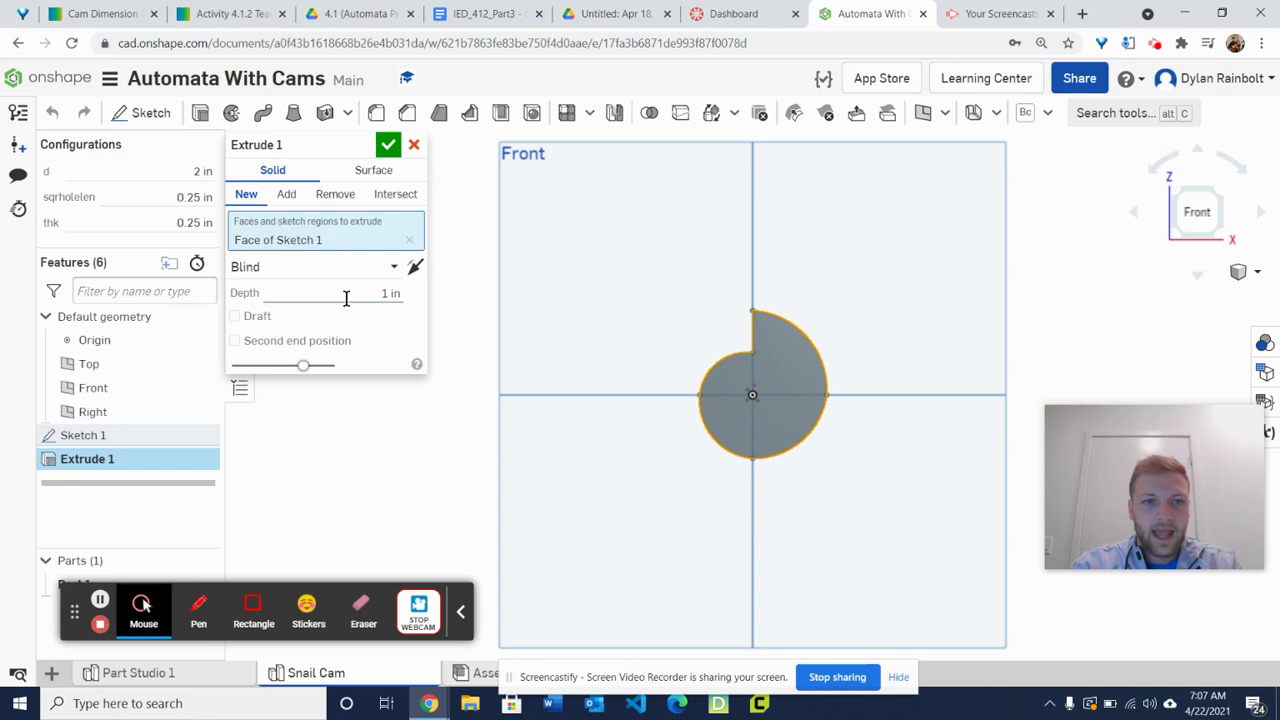
pyautogui.click(381, 291)
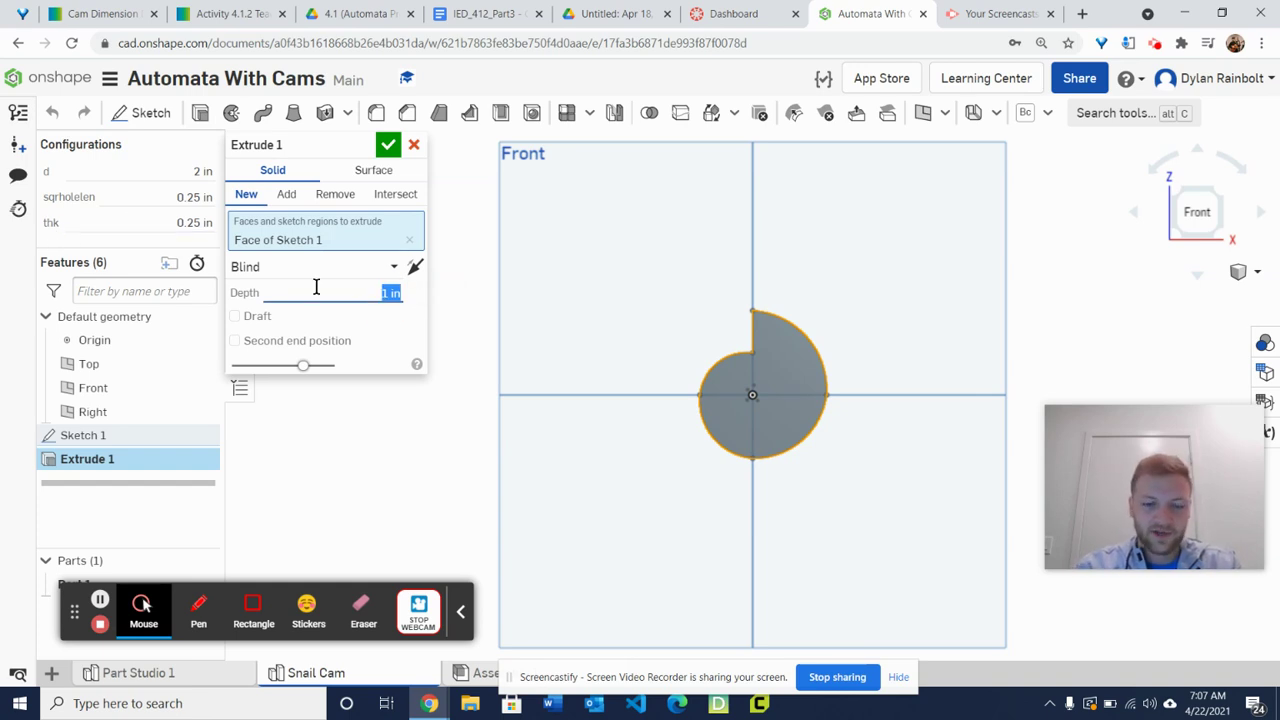
pyautogui.write('thk')
pyautogui.press('Return')
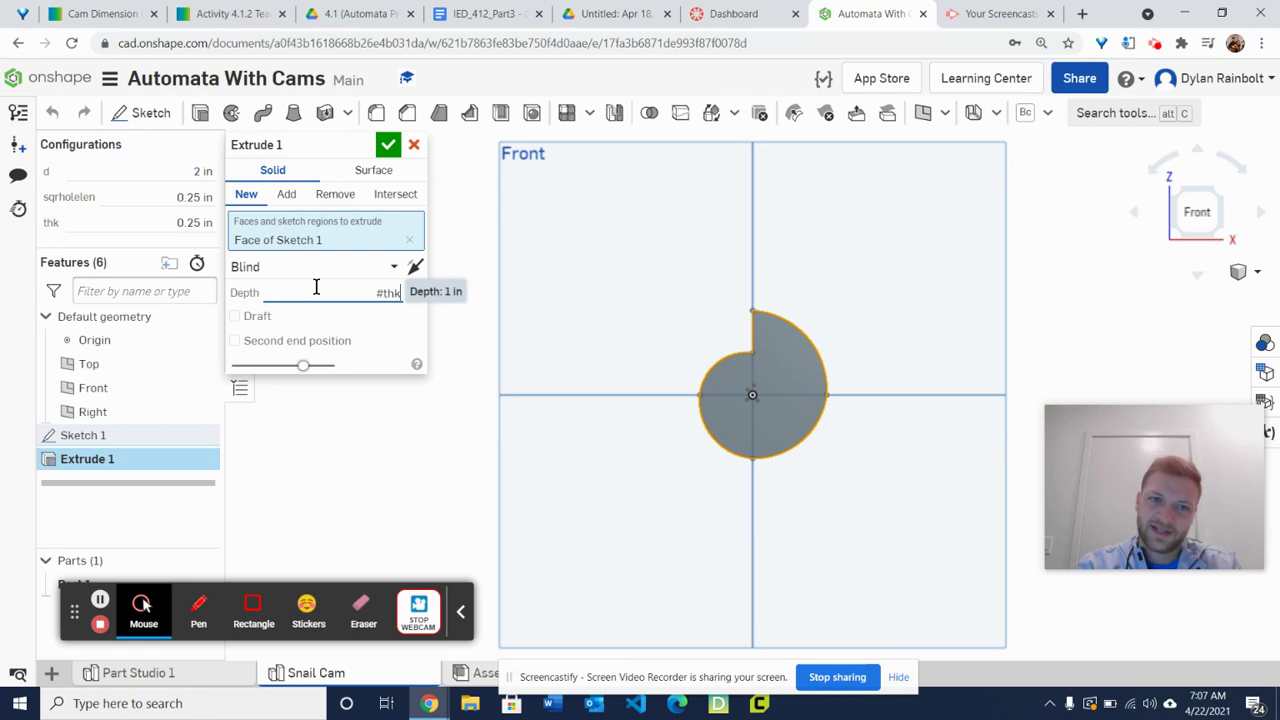
pyautogui.click(390, 146)
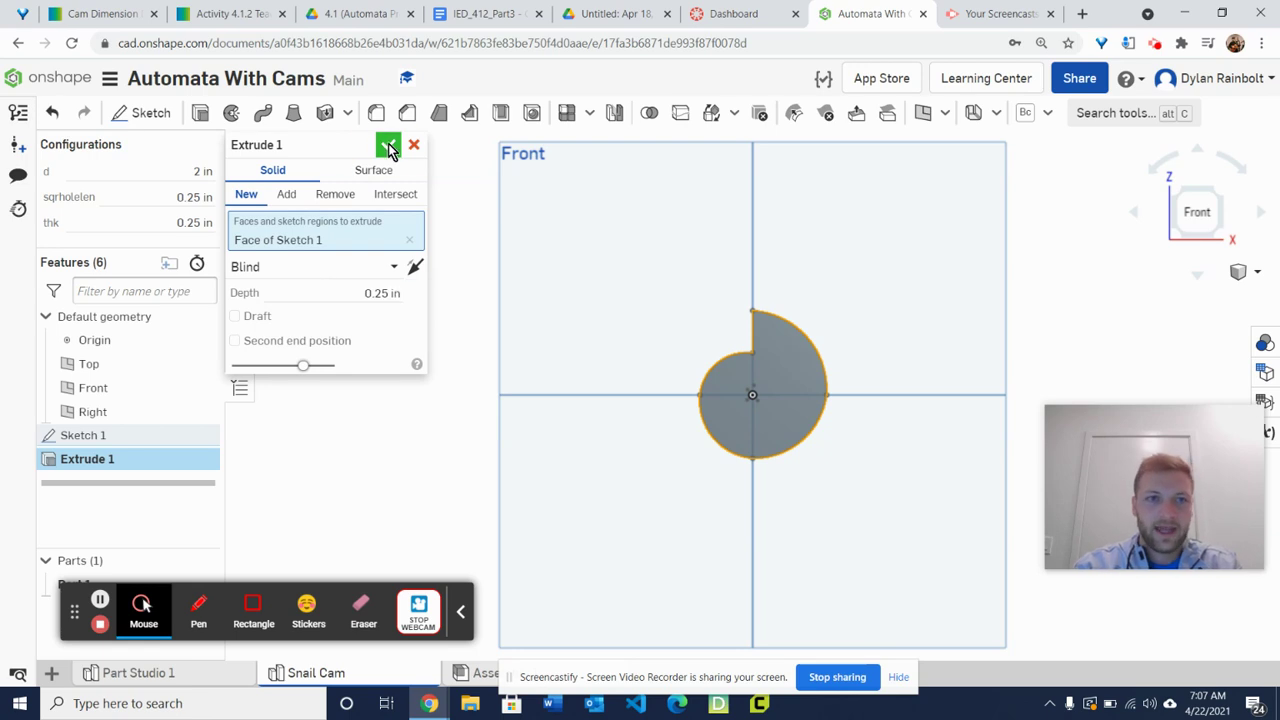
# Accept the extrusion and test the configuration with d set to 4 in and thk set to 1 in
pyautogui.click(390, 147)
pyautogui.click(193, 171)
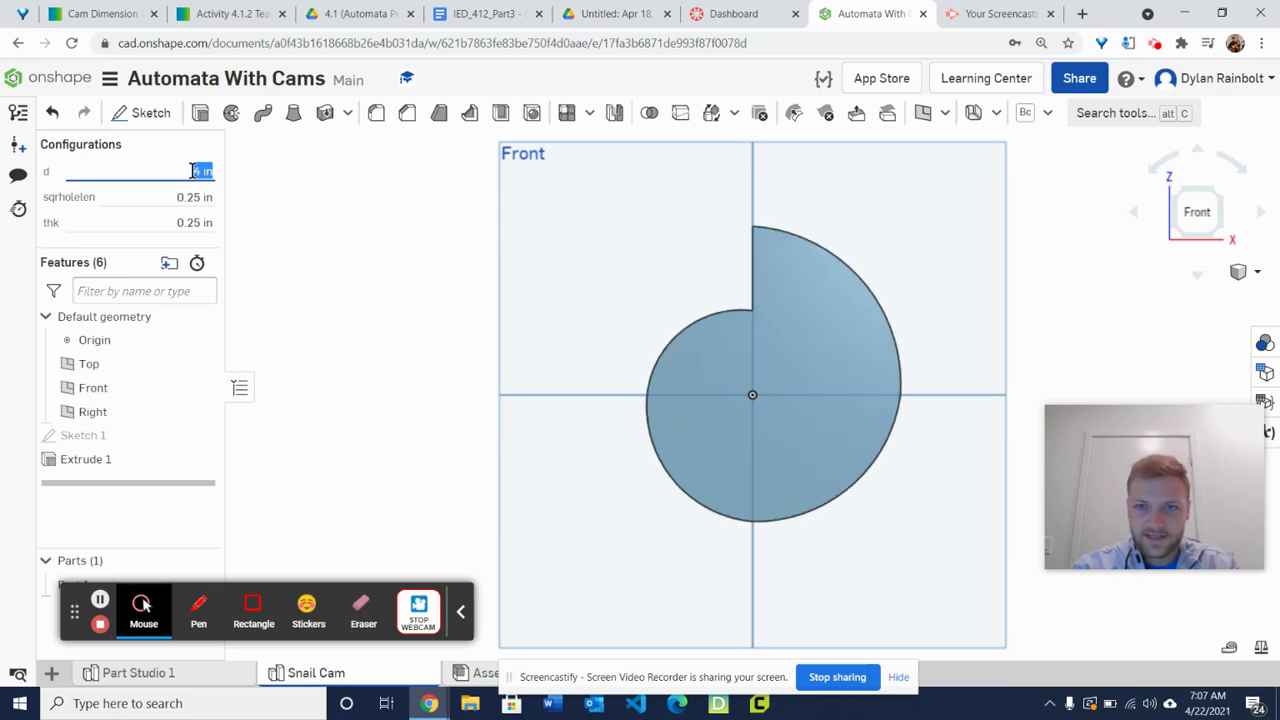
pyautogui.click(193, 222)
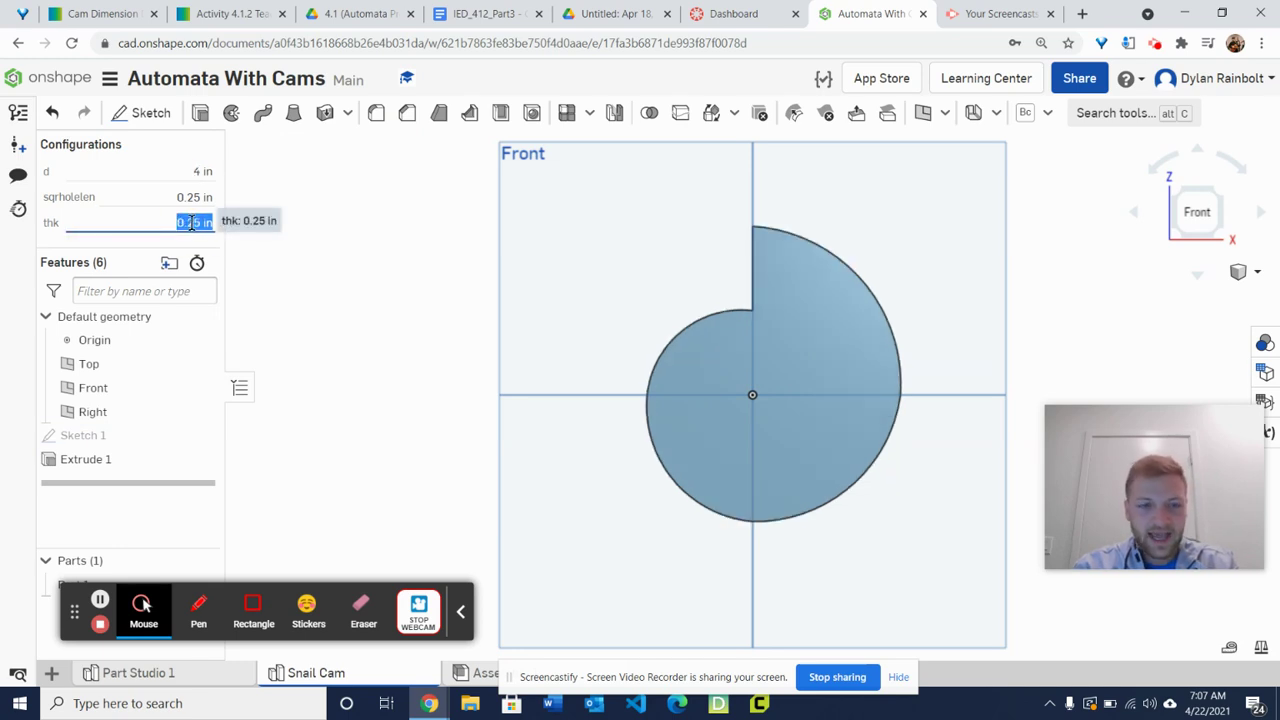
pyautogui.write('1')
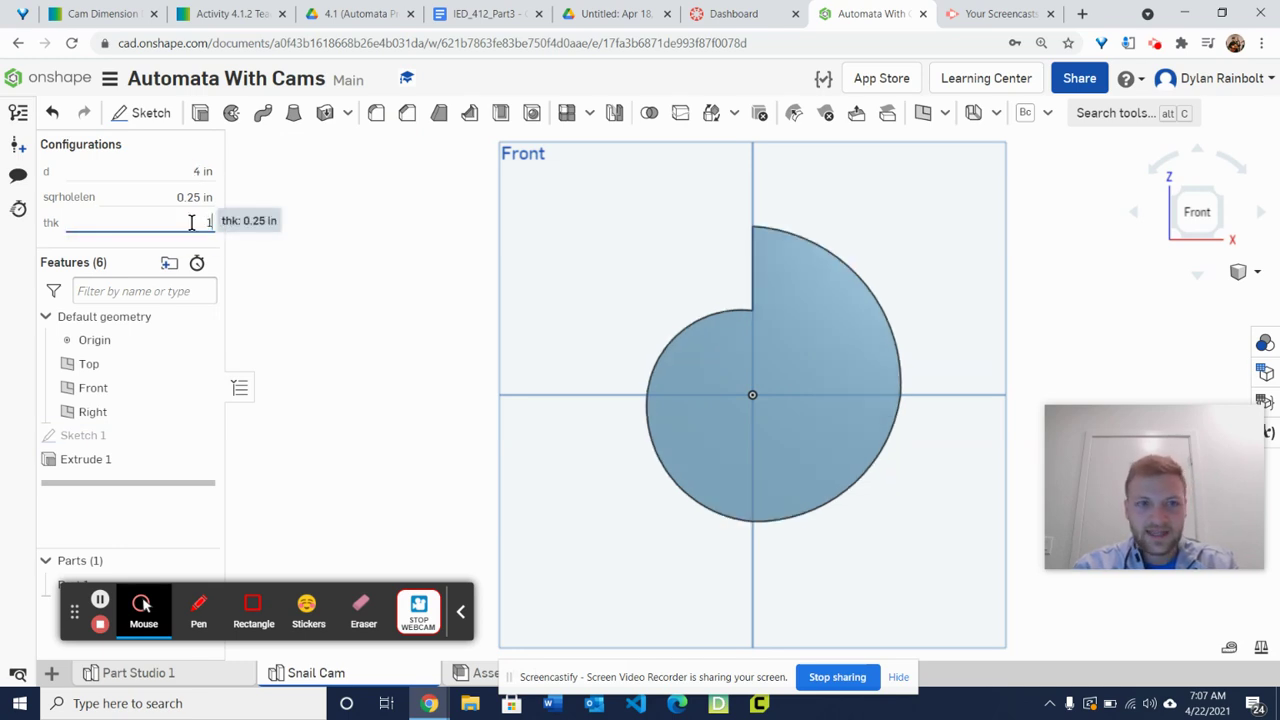
pyautogui.click(1222, 197)
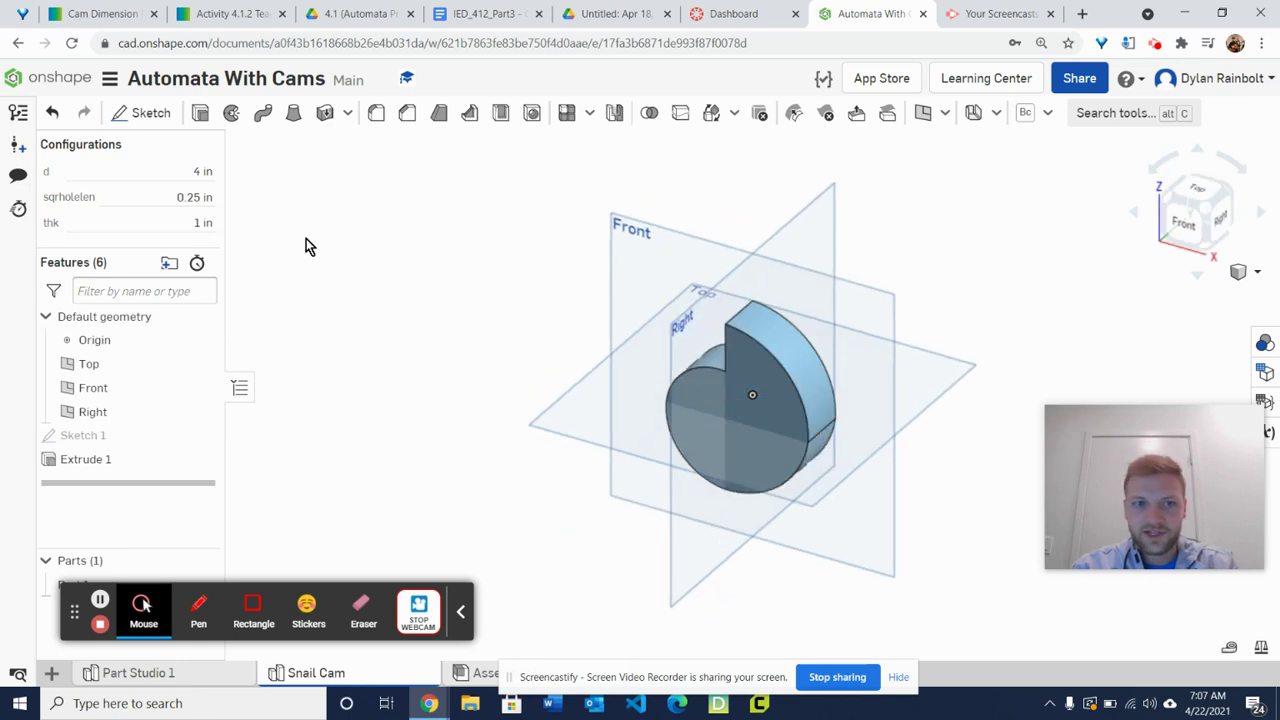
# Set the configuration back to a thk of 0.25 in and a d of 2 in
pyautogui.click(184, 222)
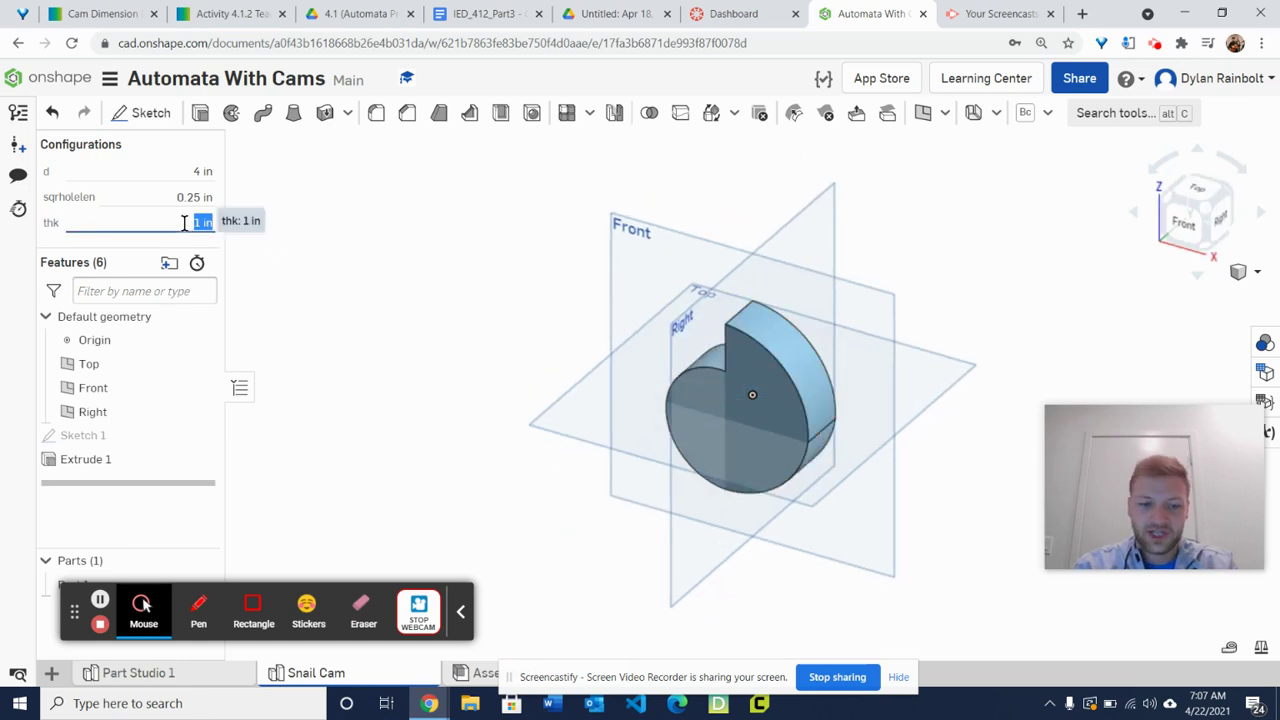
pyautogui.write('0.25')
pyautogui.press('Return')
pyautogui.click(201, 172)
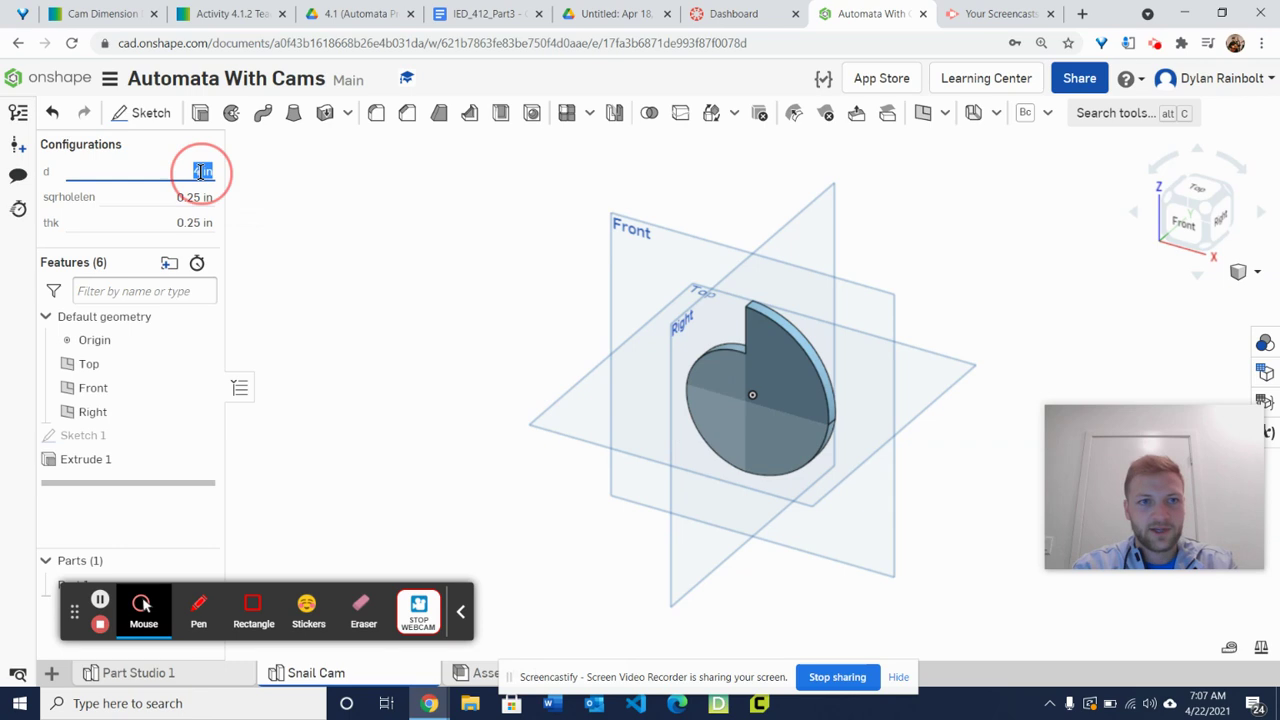
pyautogui.write('2')
pyautogui.press('Return')
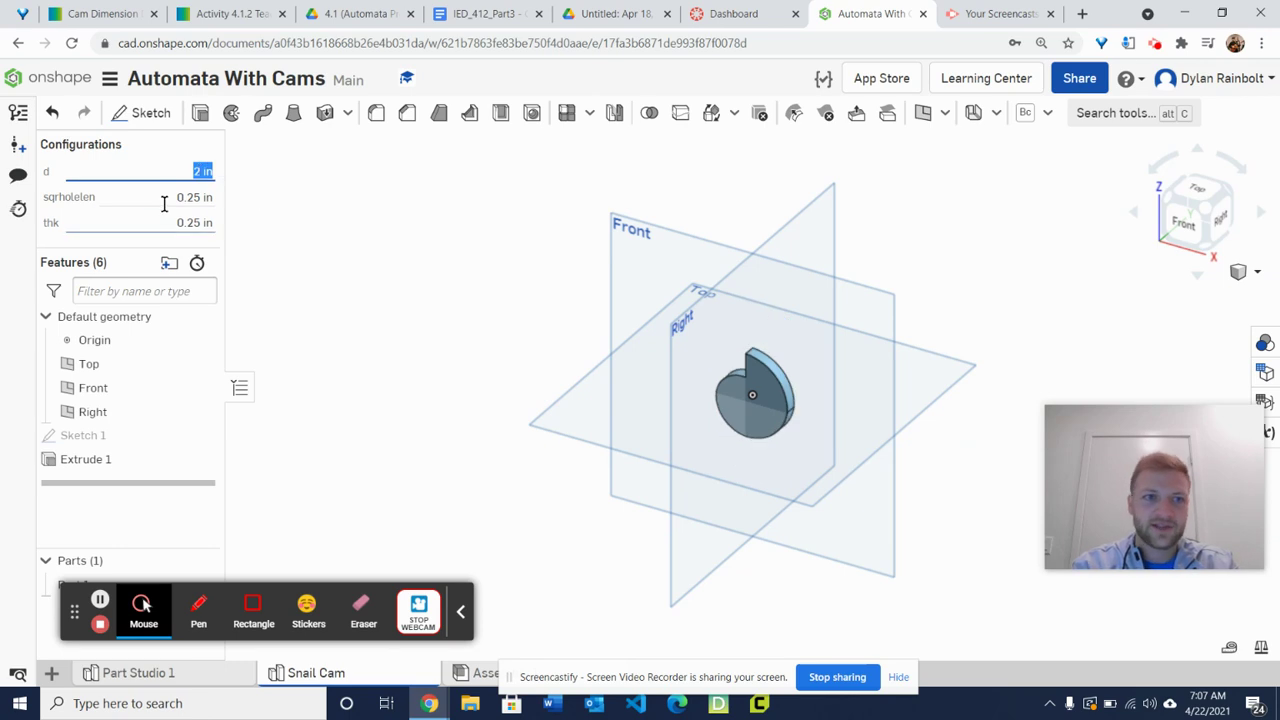
# Reopen Sketch 1 and draw a center point rectangle about 0.085 by 0.073 in, centered on the origin
pyautogui.click(1187, 228)
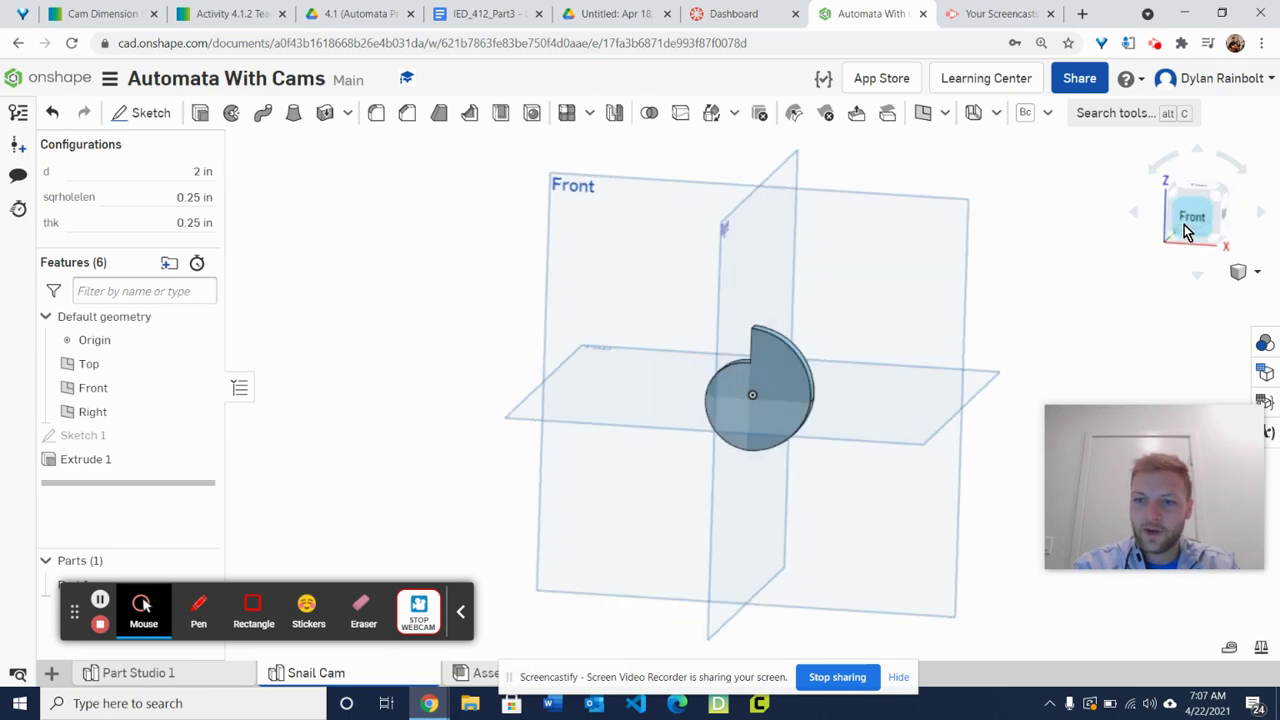
pyautogui.click(98, 435)
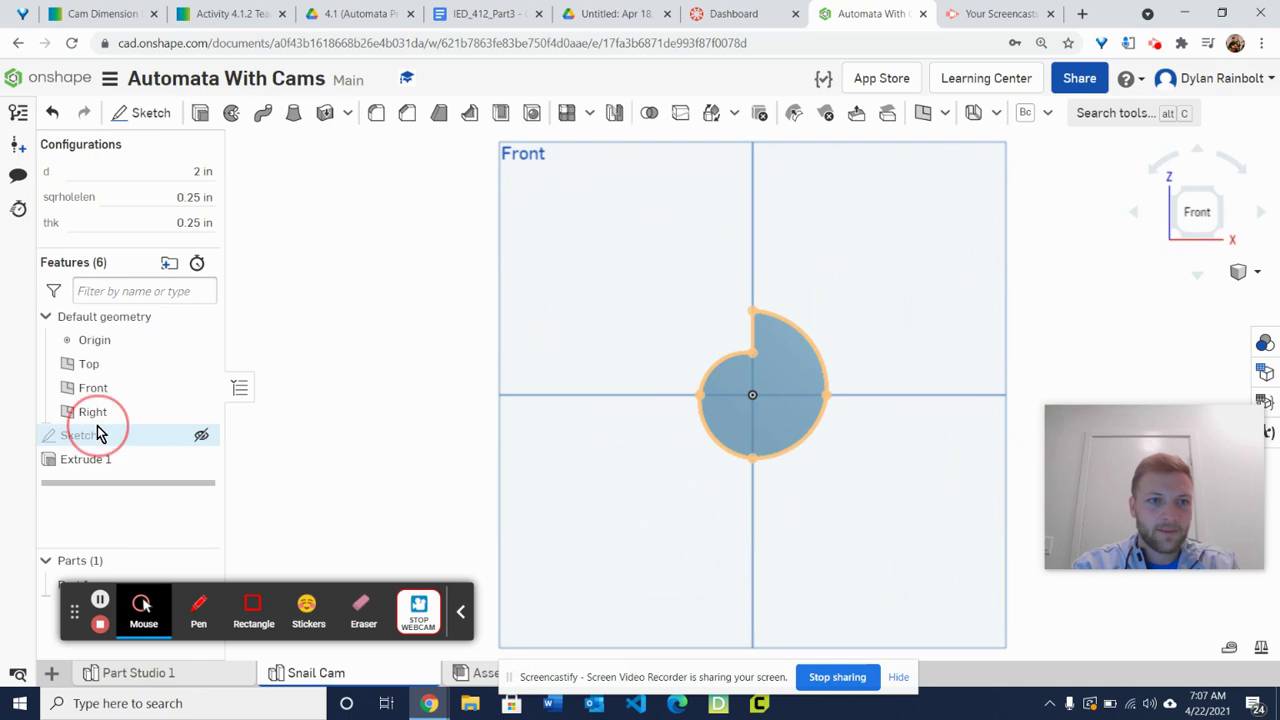
pyautogui.doubleClick(98, 435)
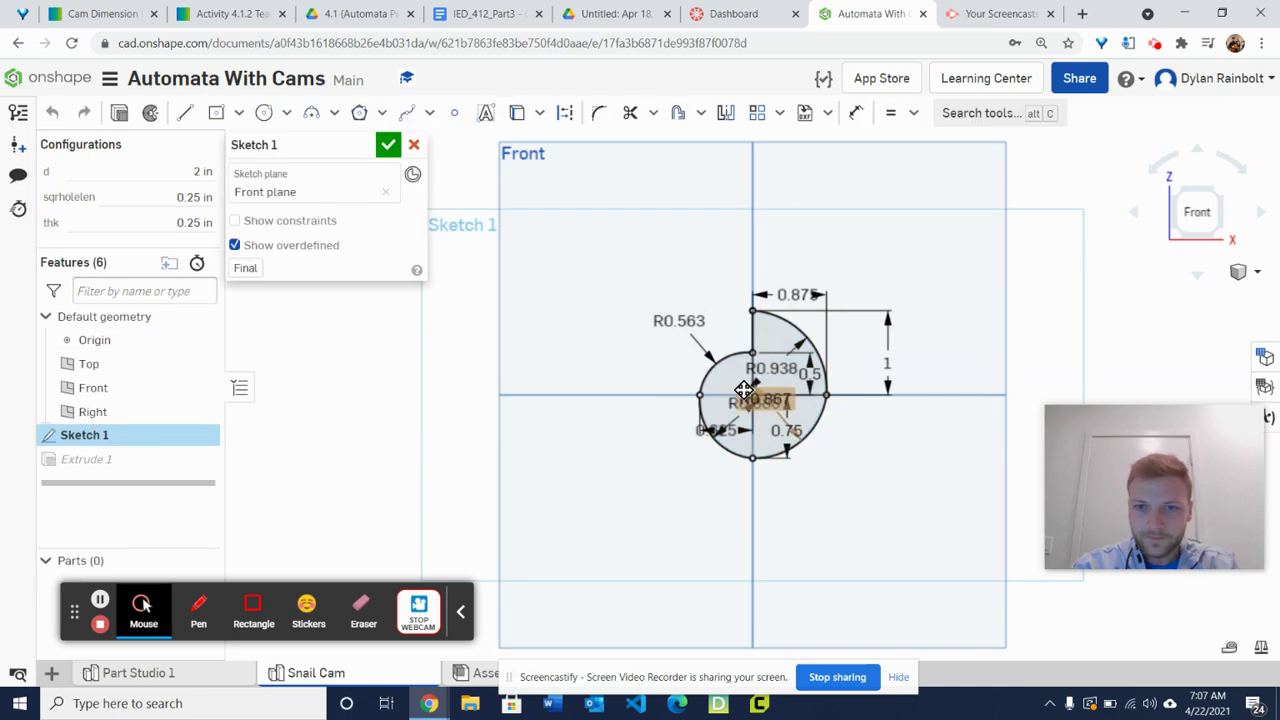
pyautogui.scroll(5, 744, 390)
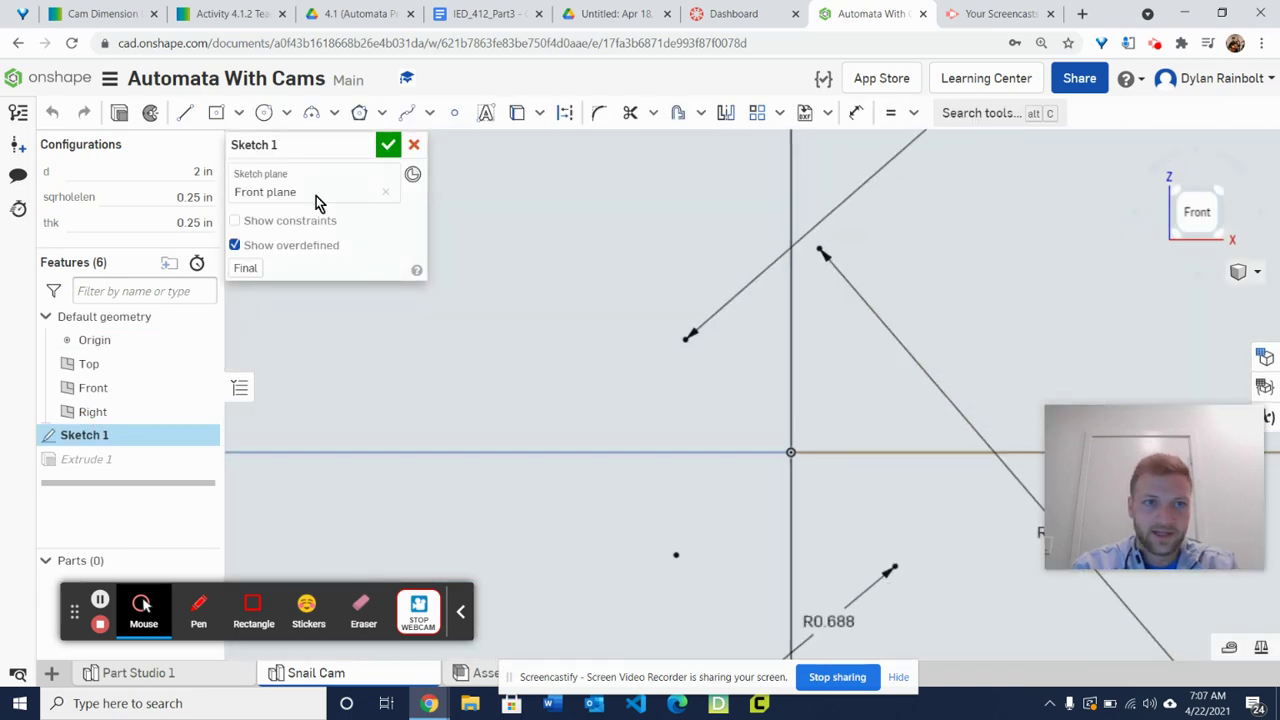
pyautogui.click(239, 112)
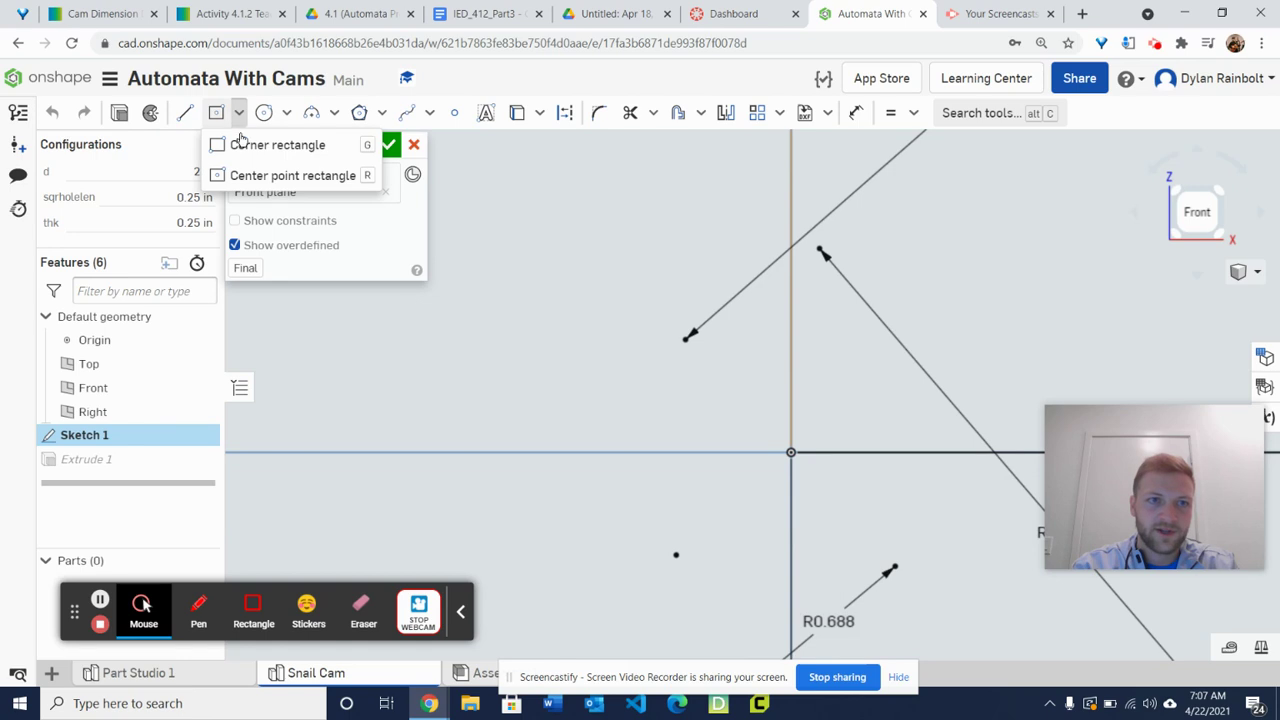
pyautogui.click(245, 179)
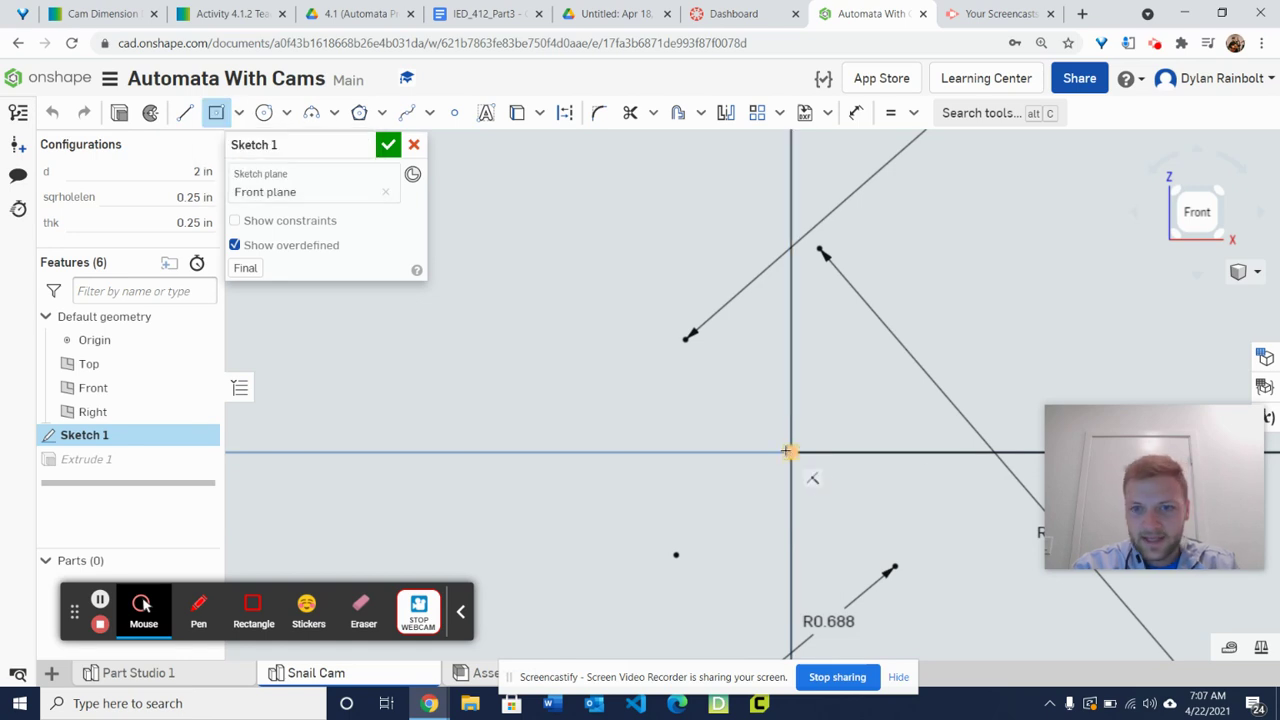
pyautogui.click(790, 453)
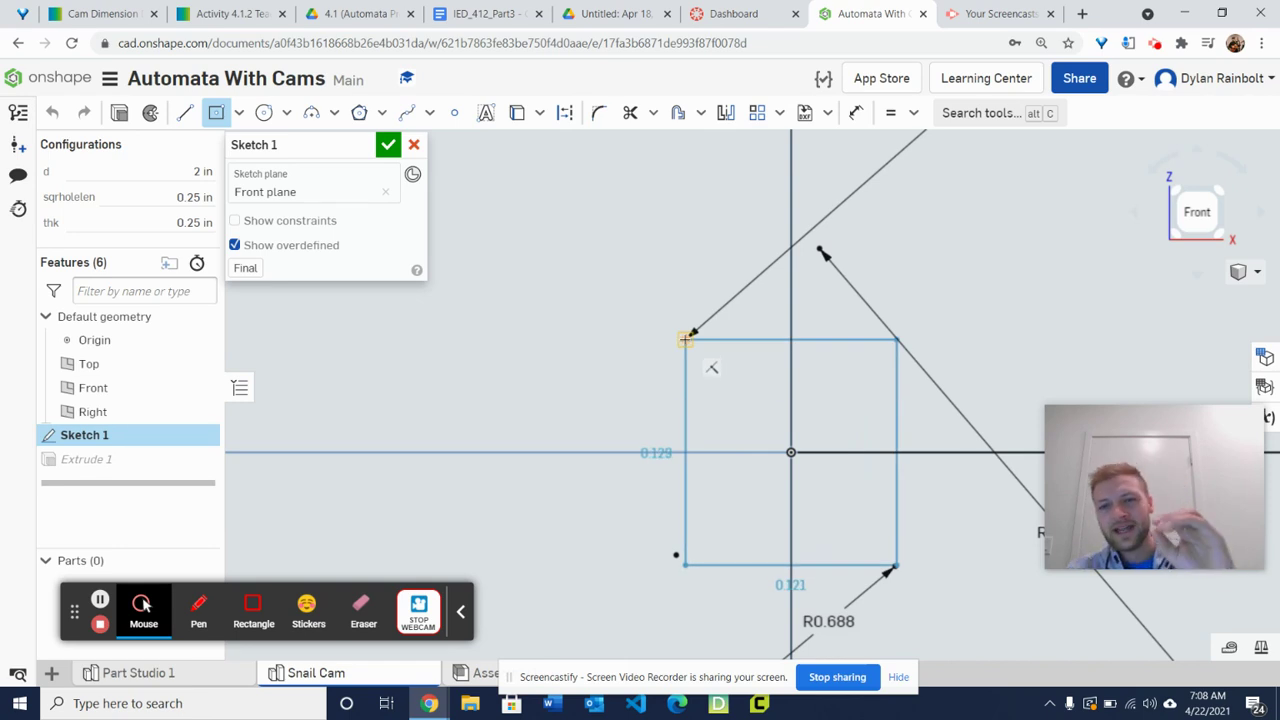
pyautogui.click(715, 388)
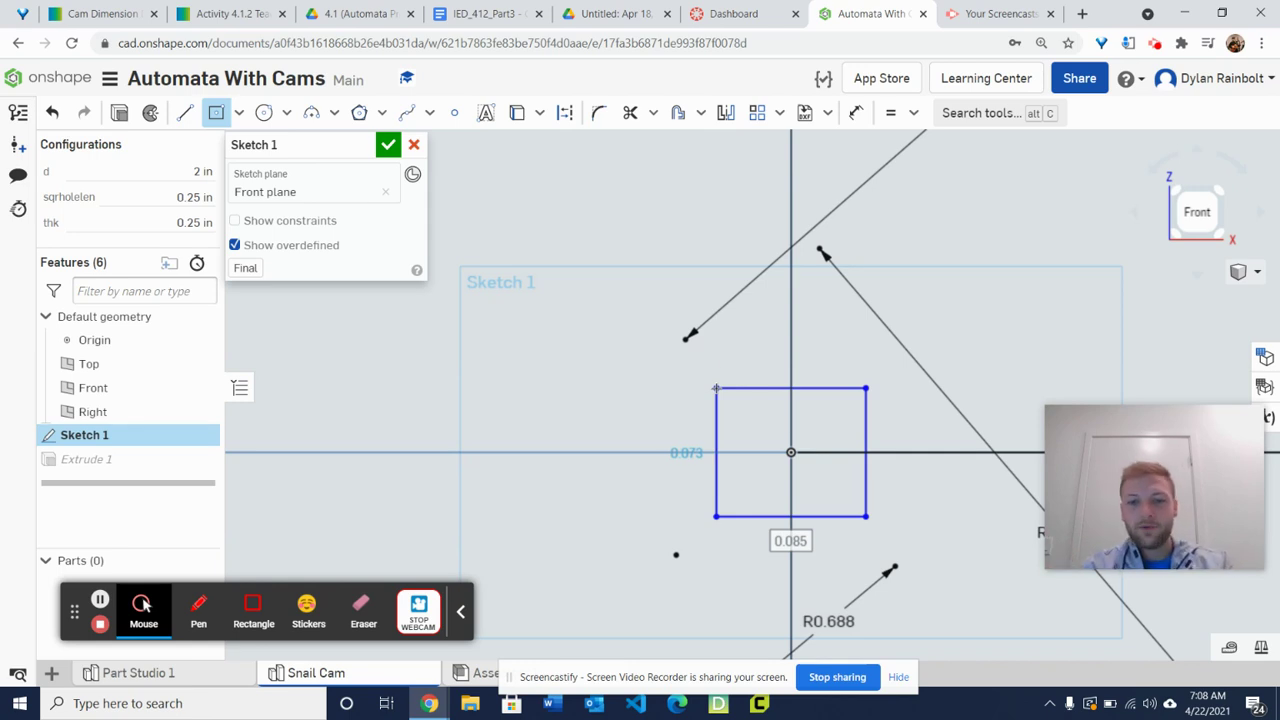
pyautogui.rightClick(716, 392)
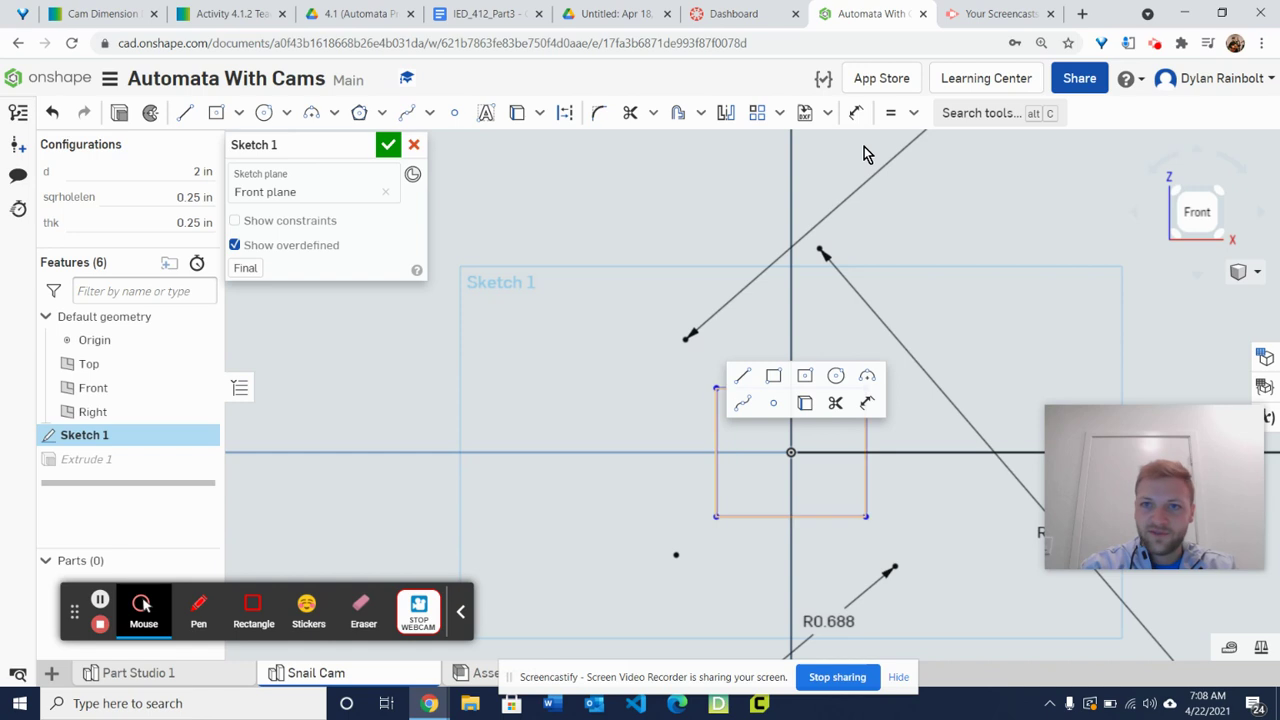
# Dimension the rectangle's vertical side with the variable #sqrholelen
pyautogui.click(856, 112)
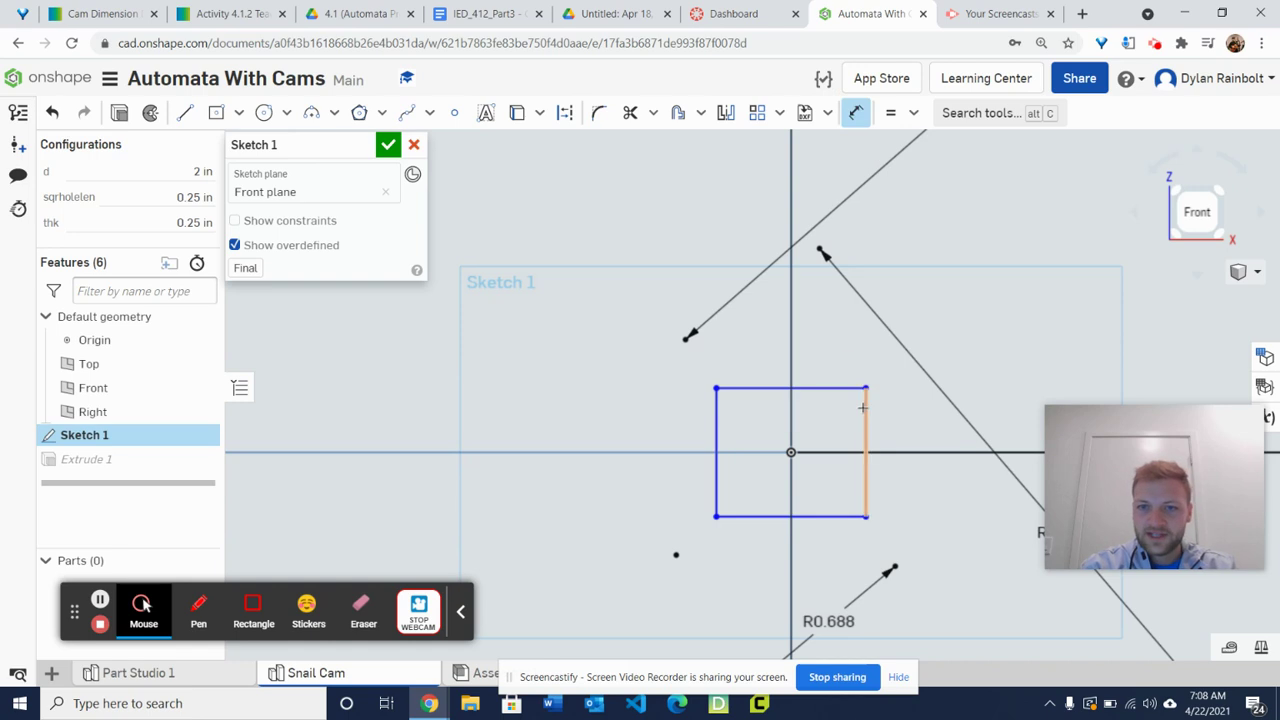
pyautogui.click(865, 409)
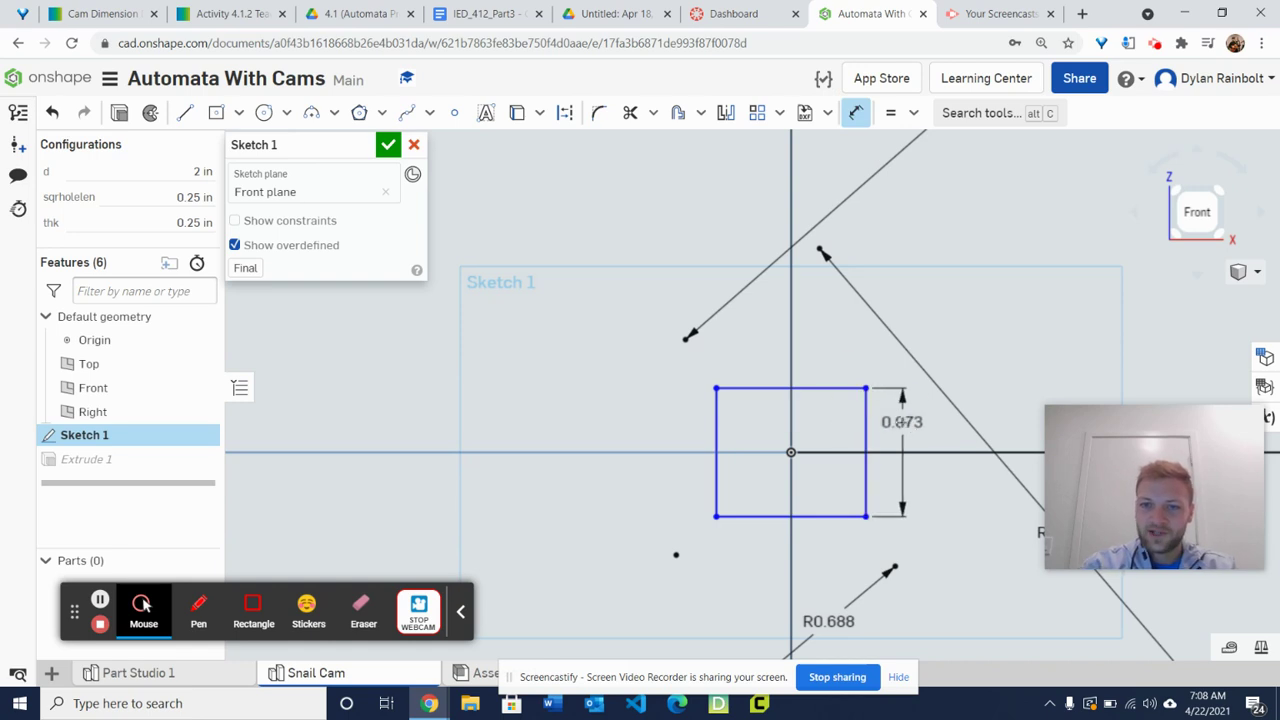
pyautogui.click(901, 422)
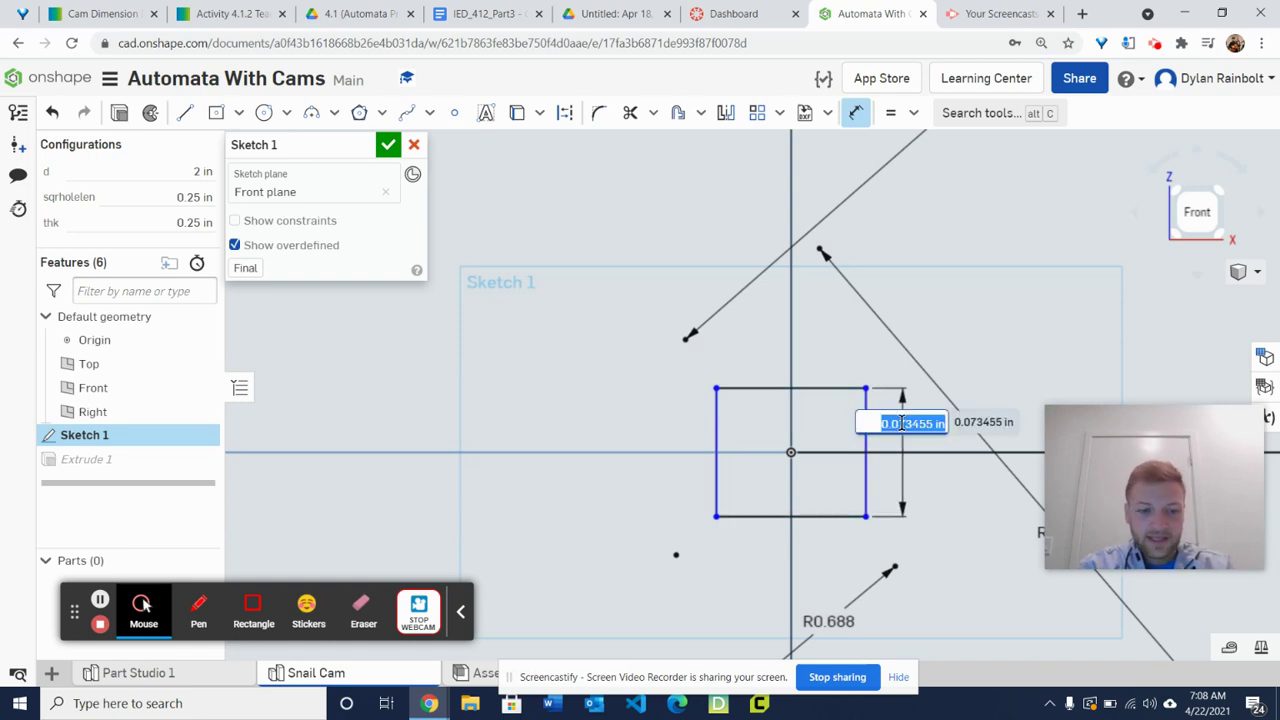
pyautogui.write('sqrh')
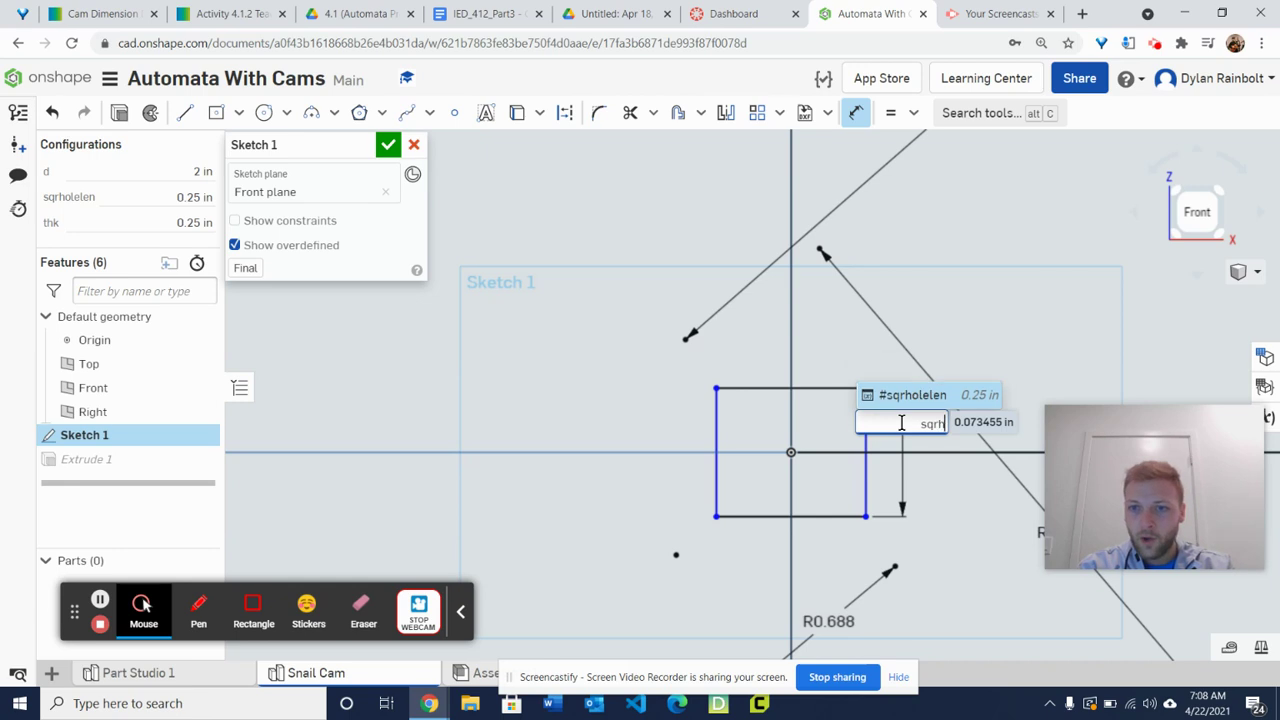
pyautogui.press('Return')
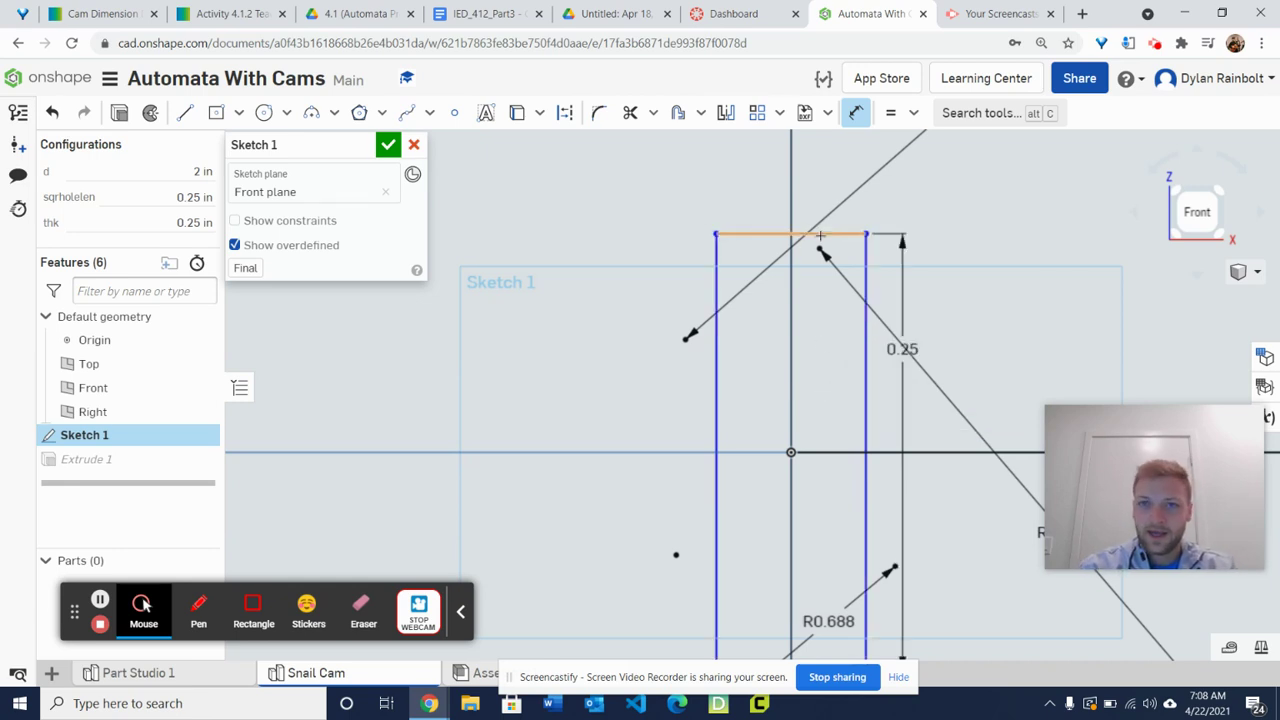
# Dimension the rectangle's upper horizontal edge with #sqrholelen and accept the sketch to cut the square hole through the cam
pyautogui.click(820, 236)
pyautogui.click(478, 198)
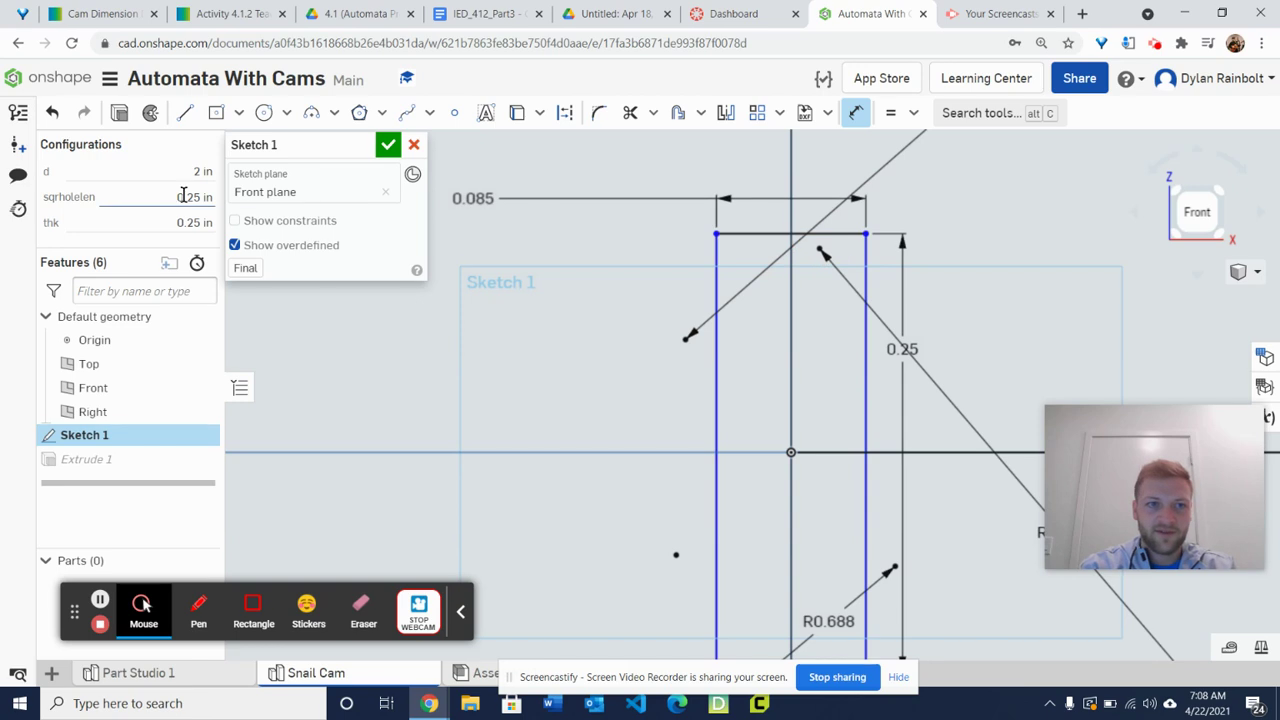
pyautogui.click(736, 172)
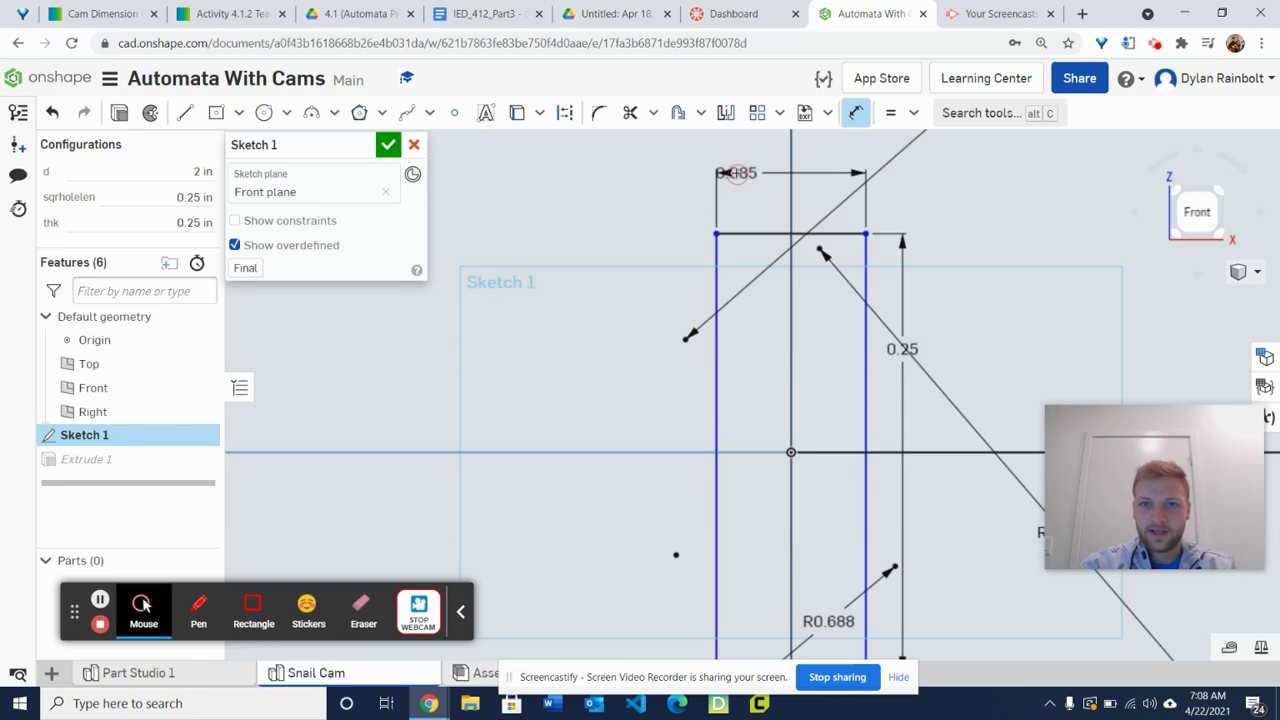
pyautogui.write('sq')
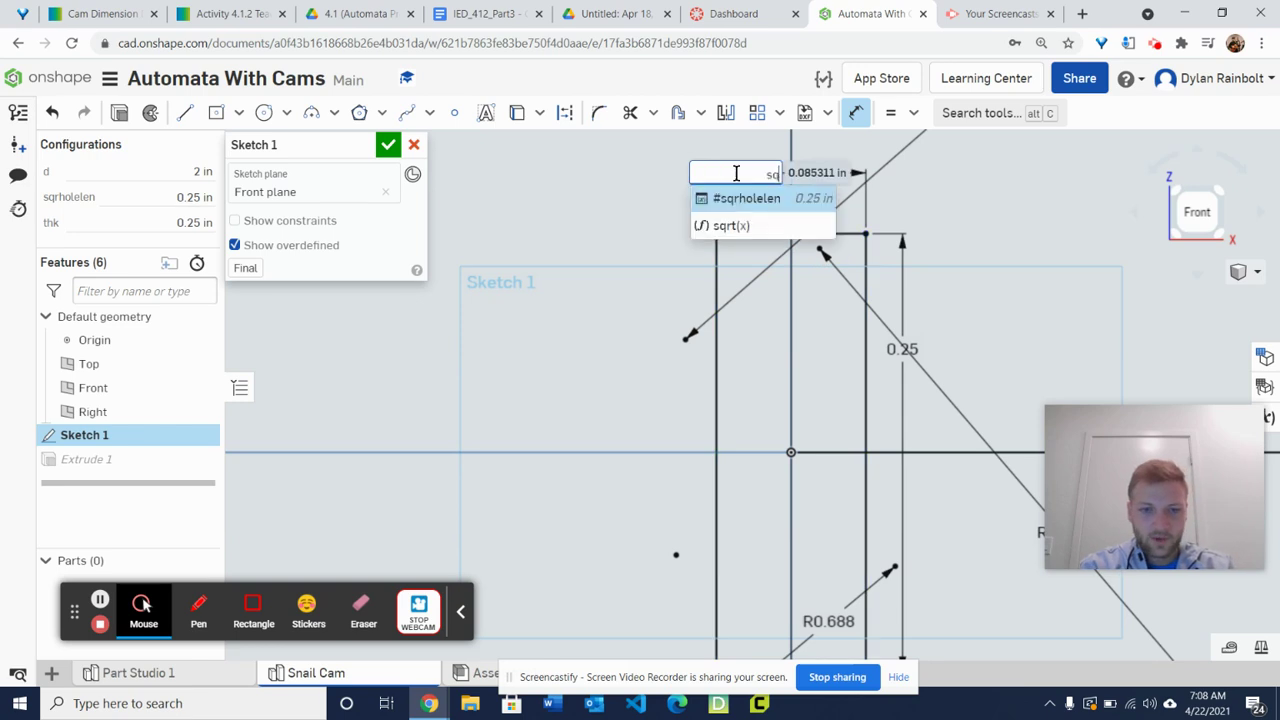
pyautogui.press('Return')
pyautogui.press('Return')
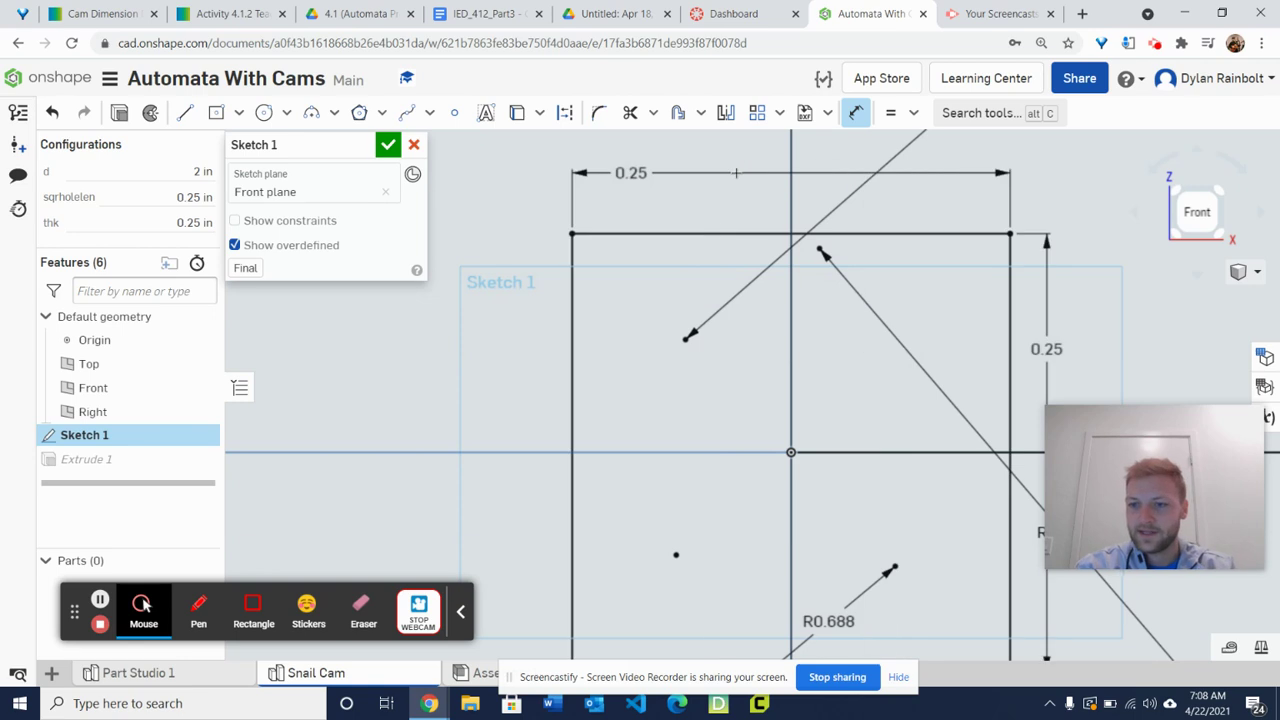
pyautogui.click(388, 145)
pyautogui.scroll(-10, 486, 298)
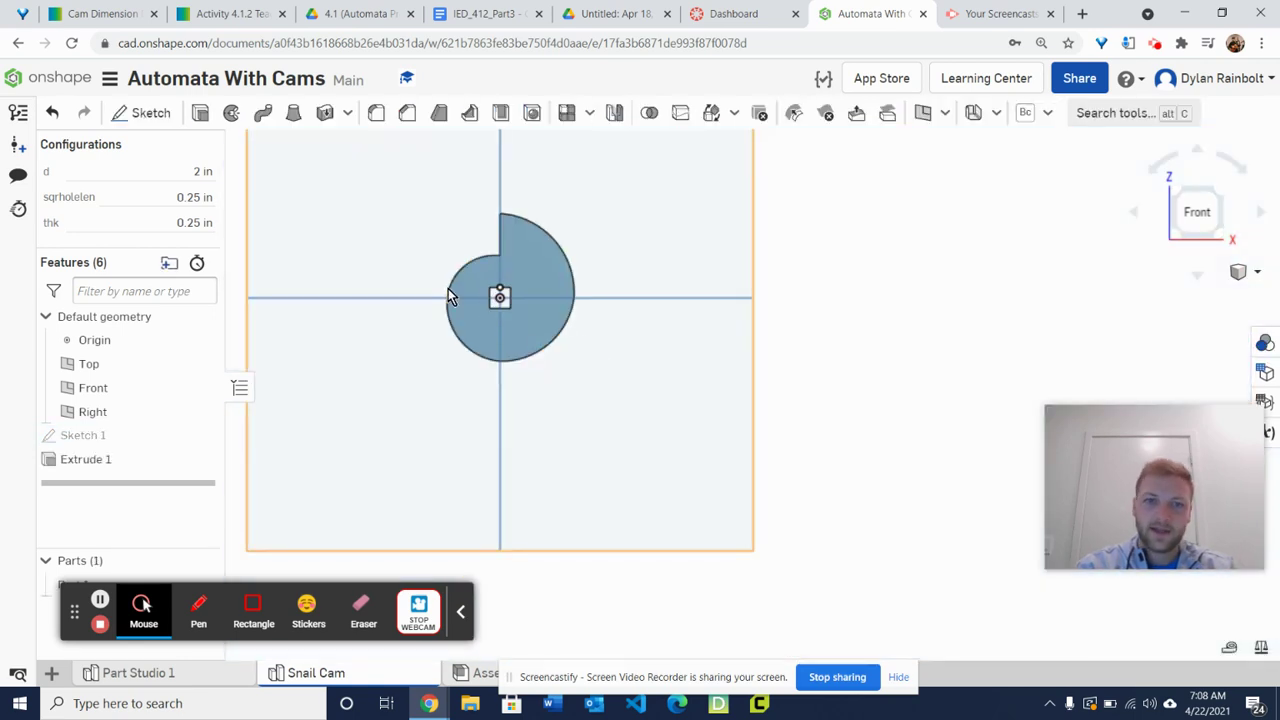
pyautogui.click(1222, 200)
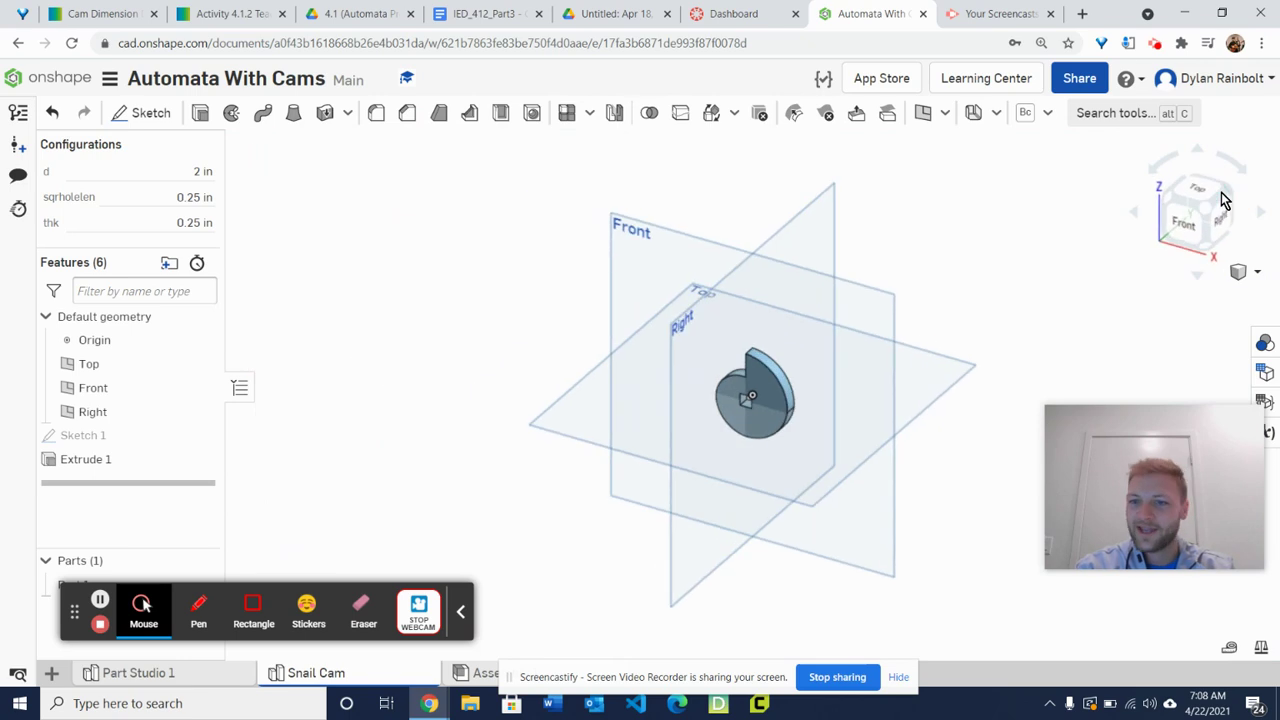